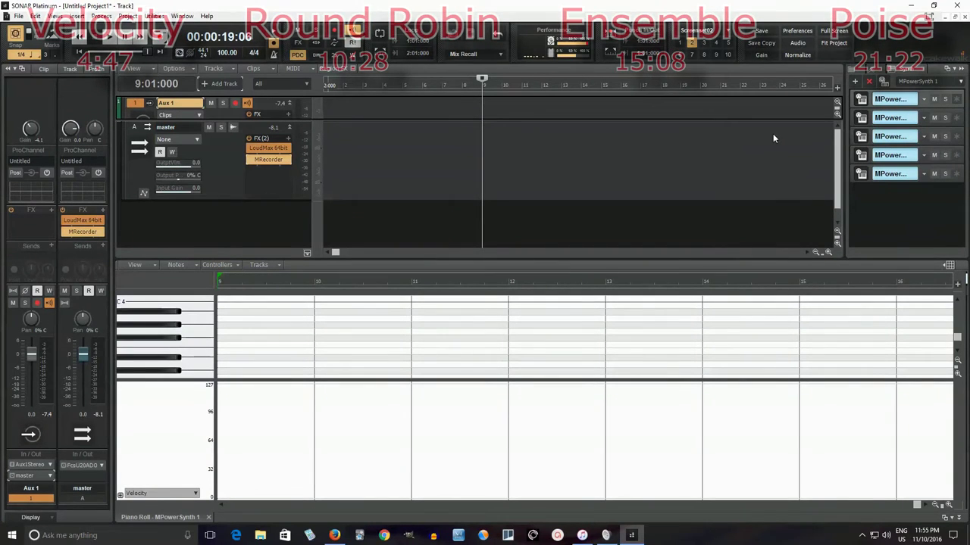
# Open the first MPowerSynth instrument from the synth rack and check the adjustable Epic vid sound preset in its preset list.
pyautogui.click(307, 254)
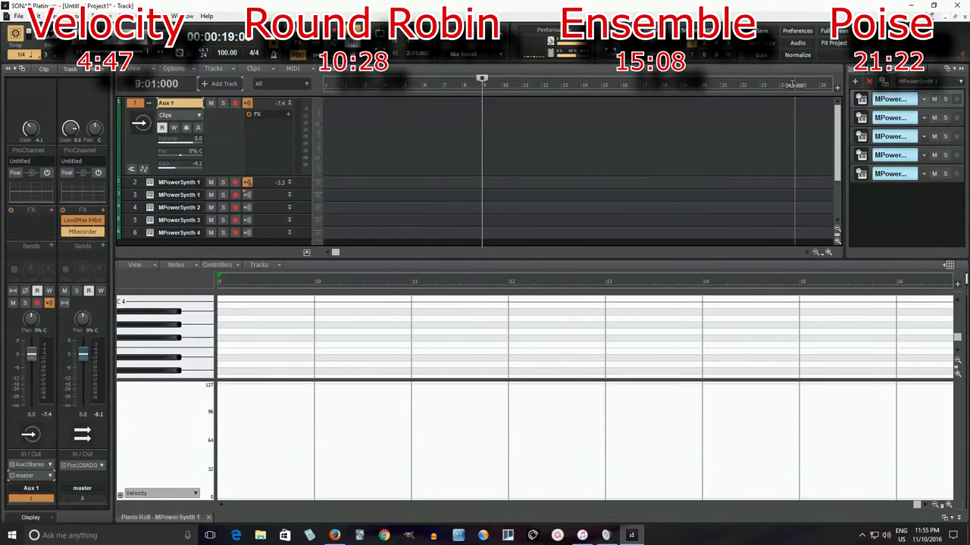
pyautogui.click(861, 101)
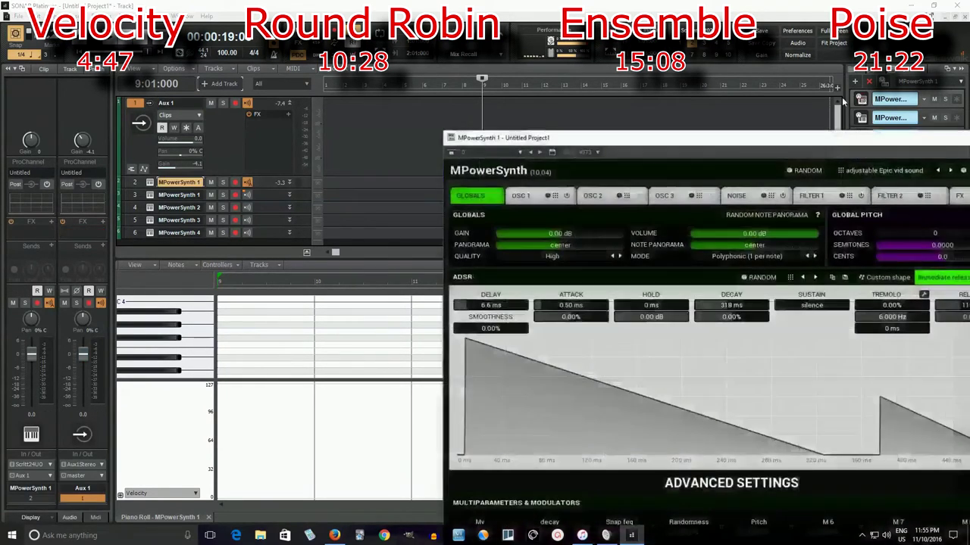
pyautogui.moveTo(814, 144); pyautogui.dragTo(566, 80)
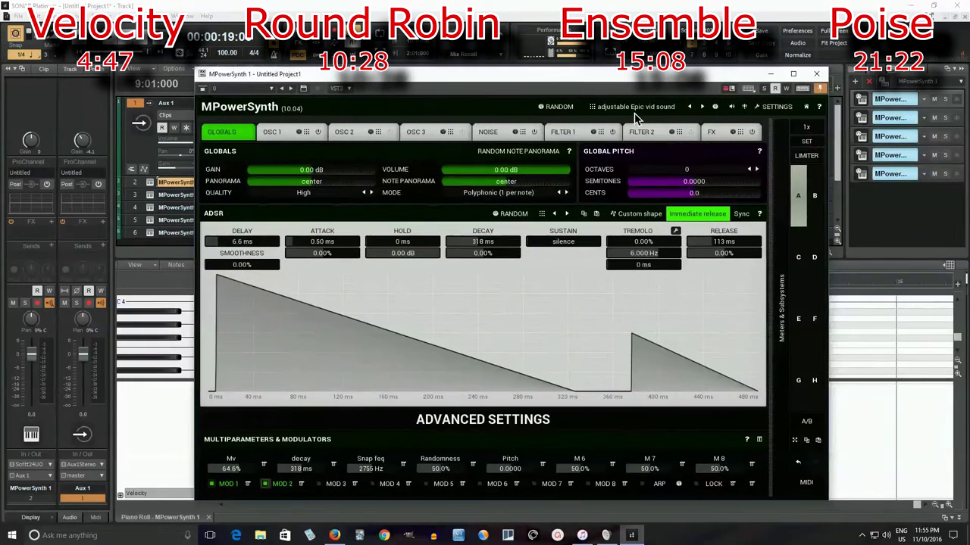
pyautogui.click(630, 103)
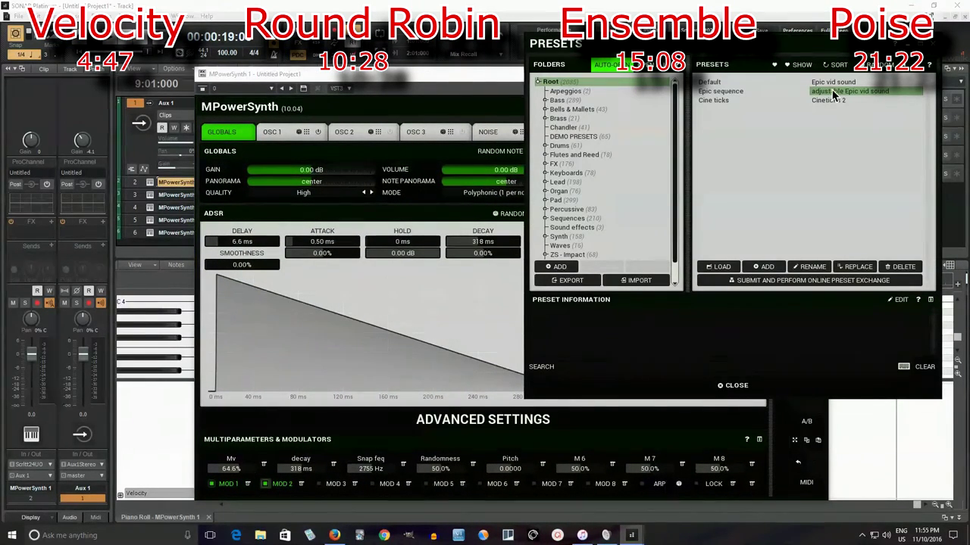
pyautogui.click(755, 386)
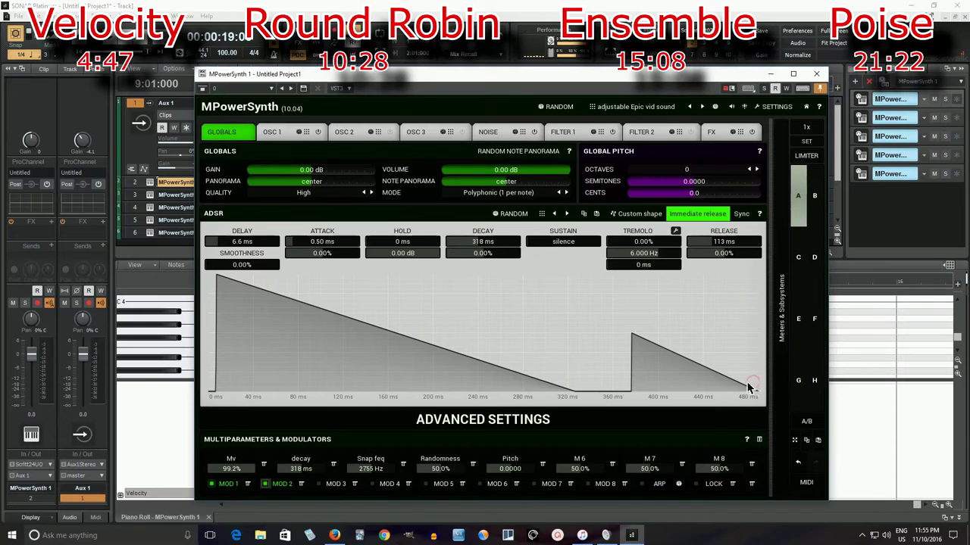
# Turn off modulator 2 in MPowerSynth and set the decay multiparameter to 349 ms.
pyautogui.moveTo(607, 81); pyautogui.dragTo(590, 43)
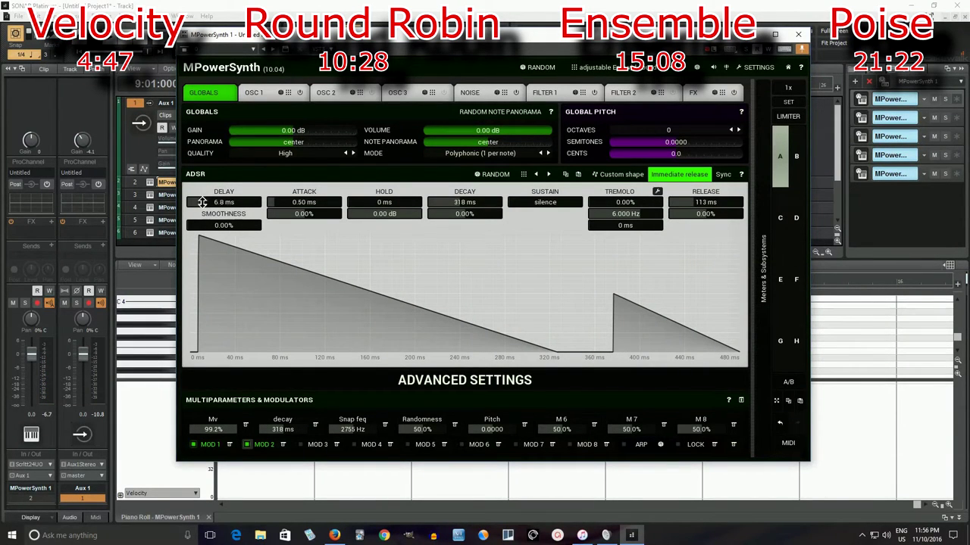
pyautogui.click(247, 446)
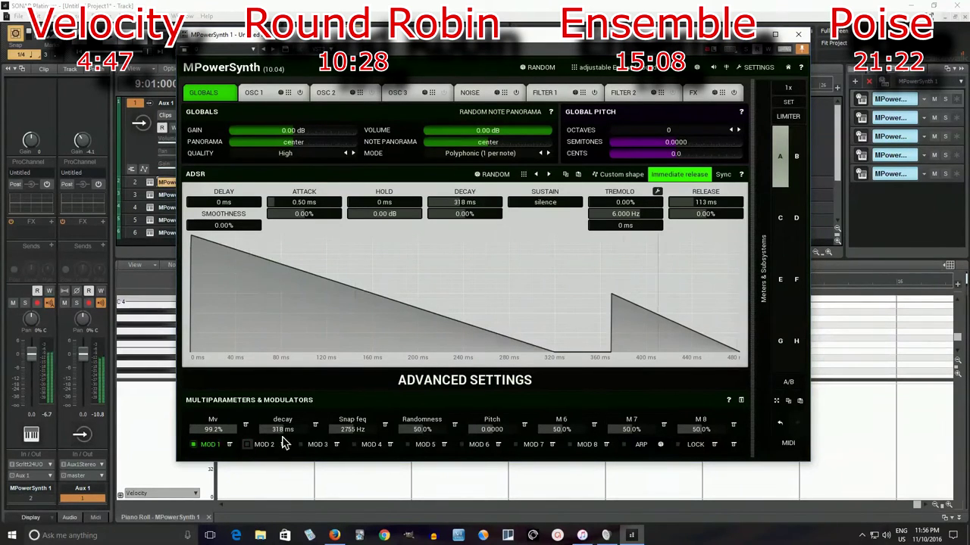
pyautogui.moveTo(290, 431); pyautogui.dragTo(292, 411)
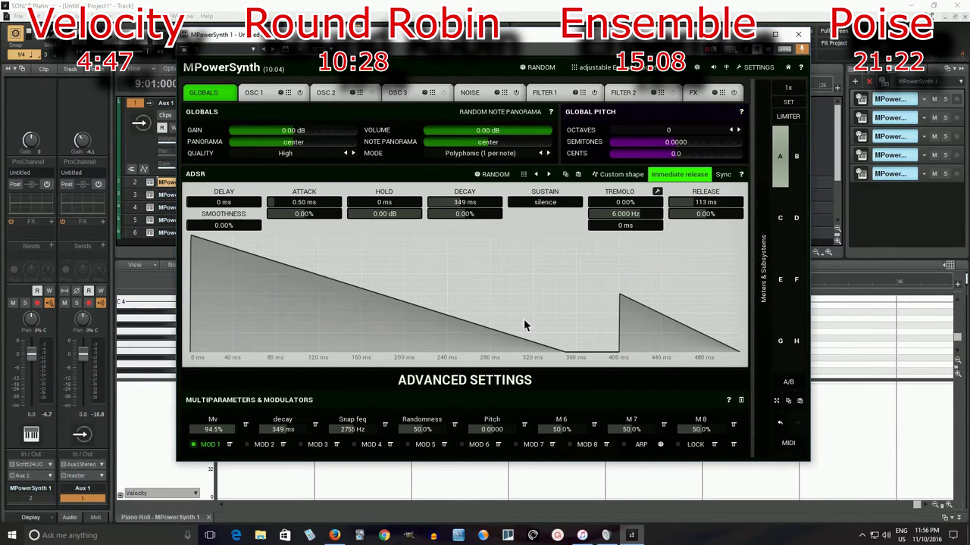
# Insert the Geist2 drum soft synth into the effects rack of the MPowerSynth 1 instrument track.
pyautogui.moveTo(571, 38); pyautogui.dragTo(708, 94)
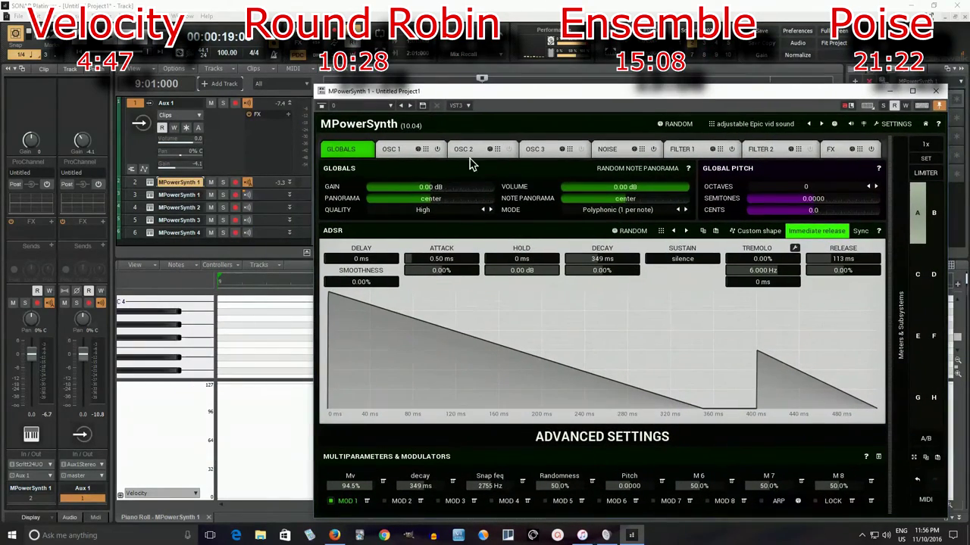
pyautogui.click(288, 182)
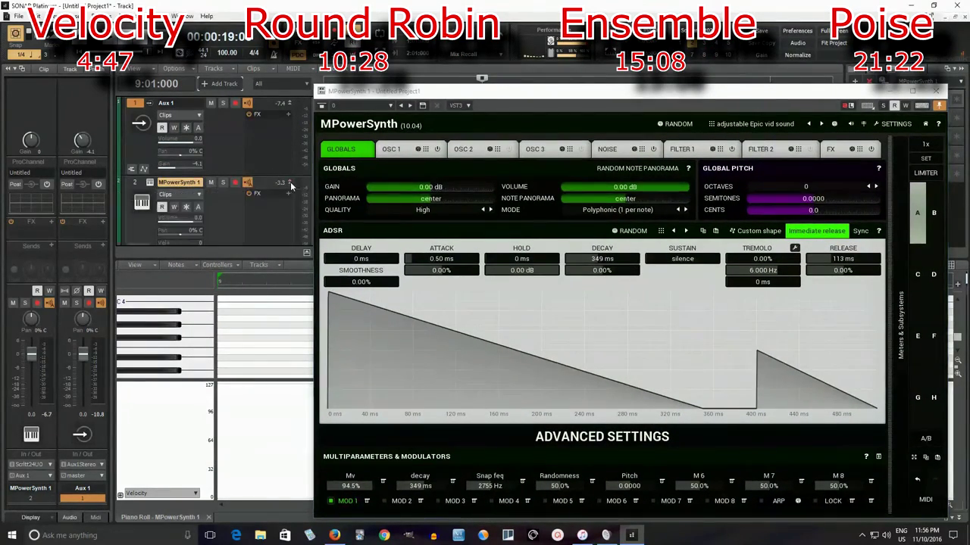
pyautogui.rightClick(276, 206)
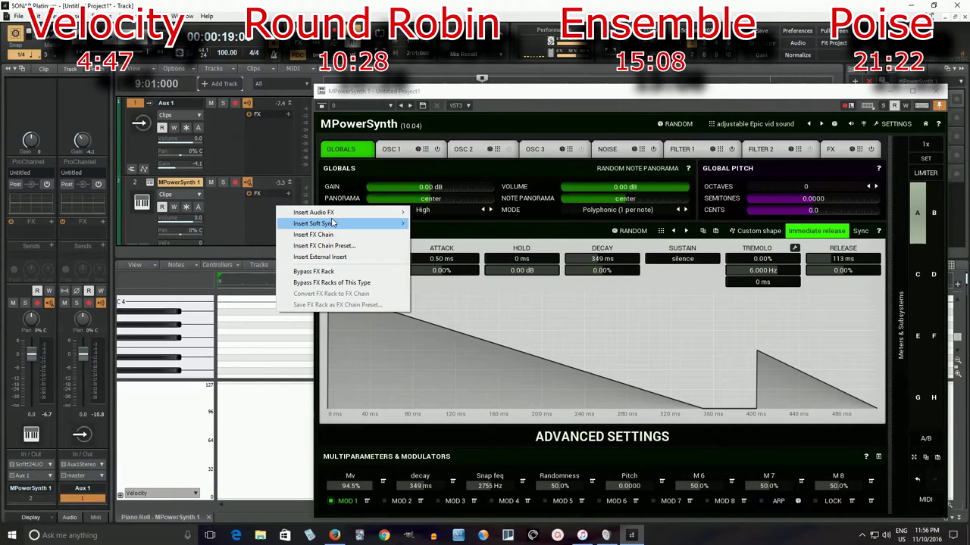
pyautogui.moveTo(343, 216)
pyautogui.moveTo(377, 226)
pyautogui.moveTo(456, 265)
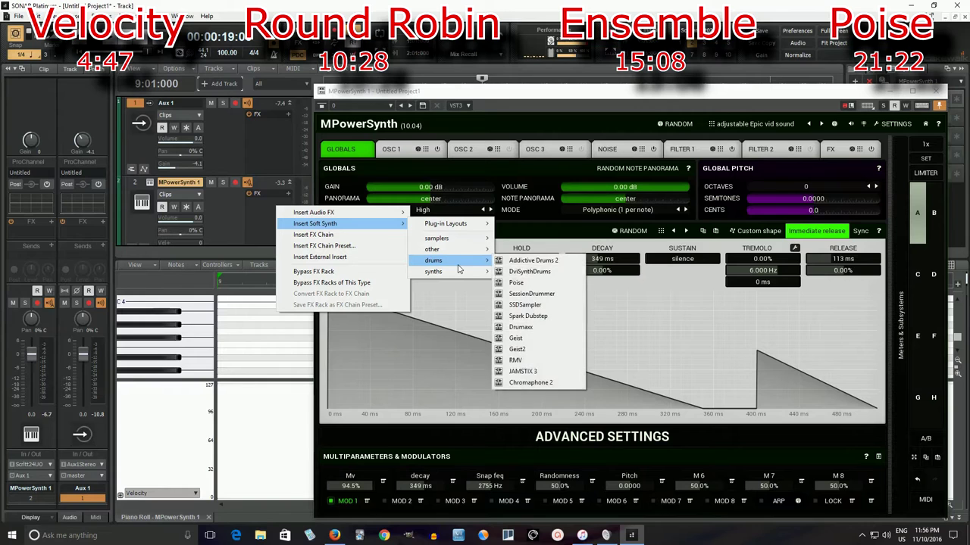
pyautogui.click(560, 352)
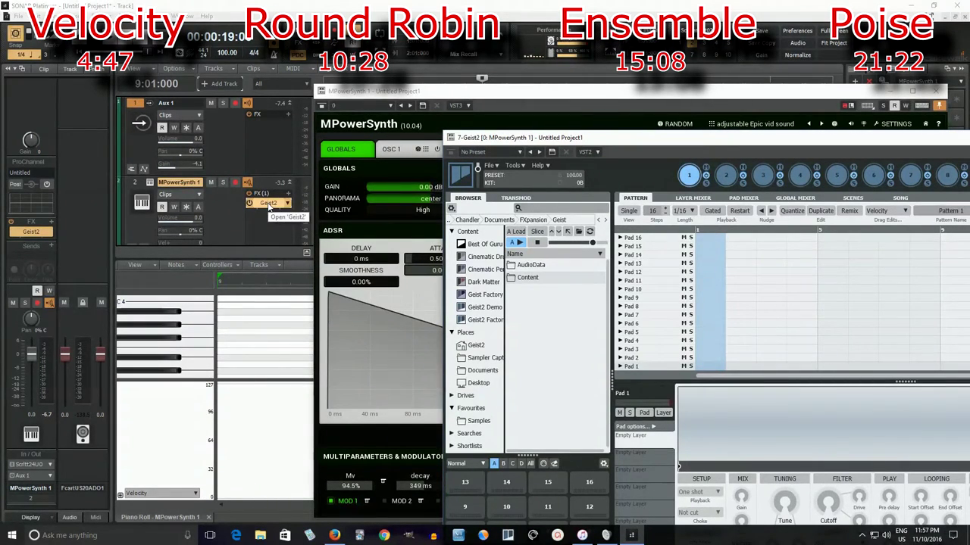
pyautogui.moveTo(554, 141); pyautogui.dragTo(456, 40)
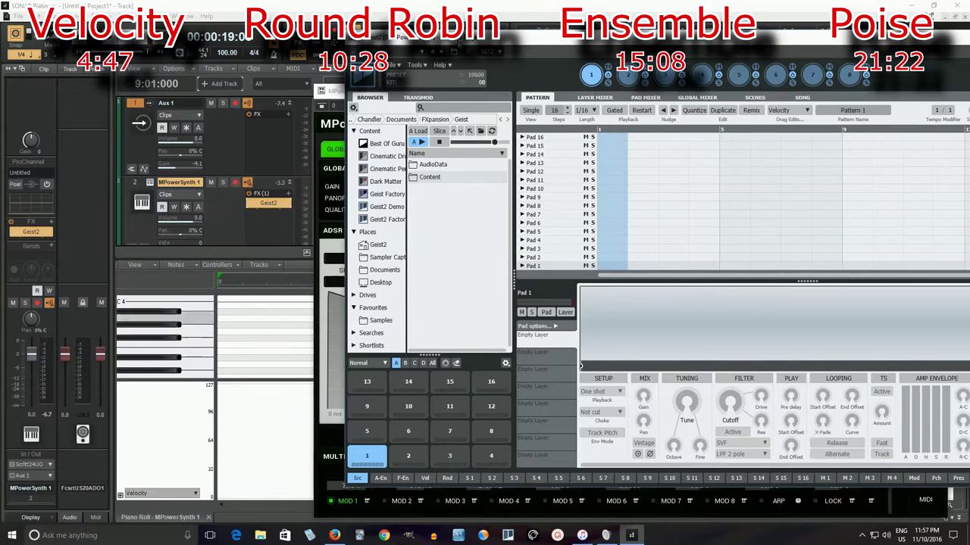
# Switch Geist2's pad section to Sampler mode, with input monitoring on and External as the source.
pyautogui.click(385, 364)
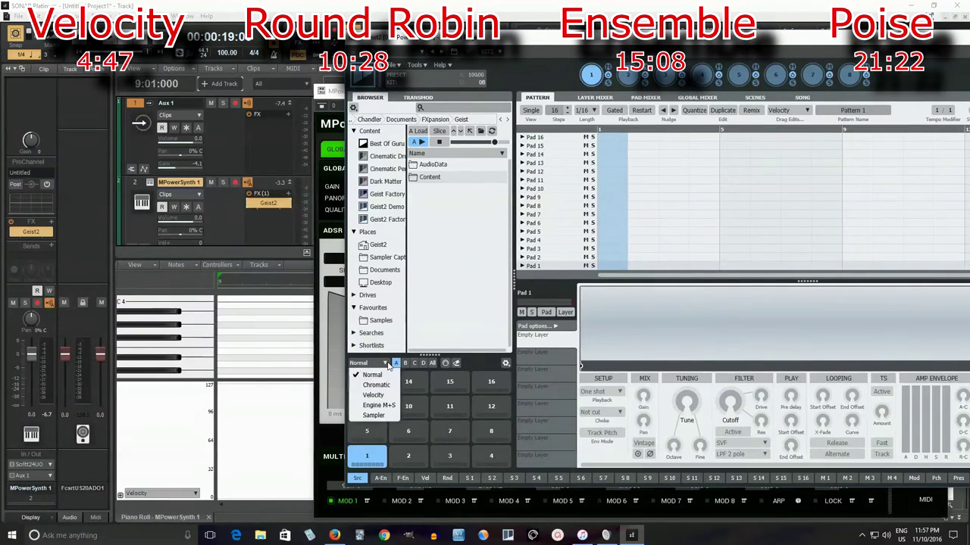
pyautogui.click(375, 416)
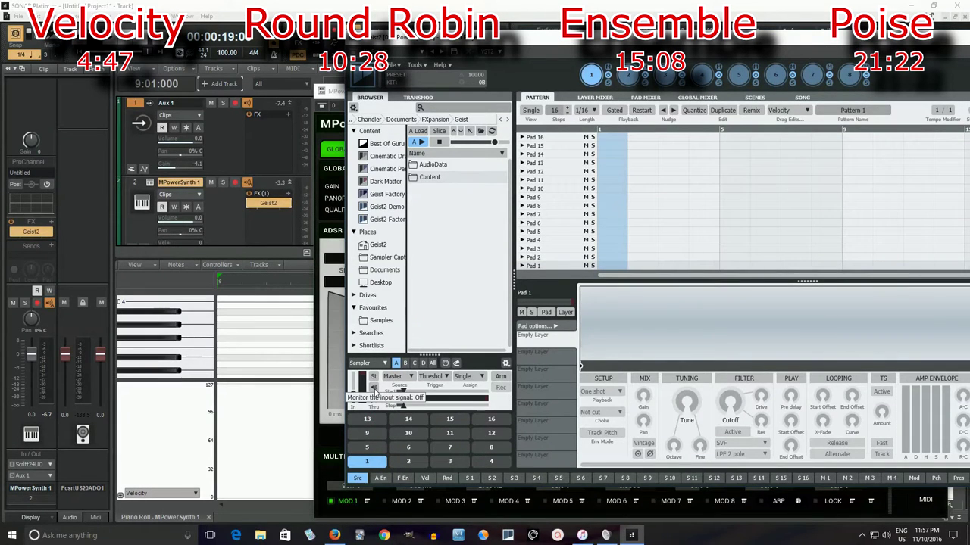
pyautogui.click(392, 376)
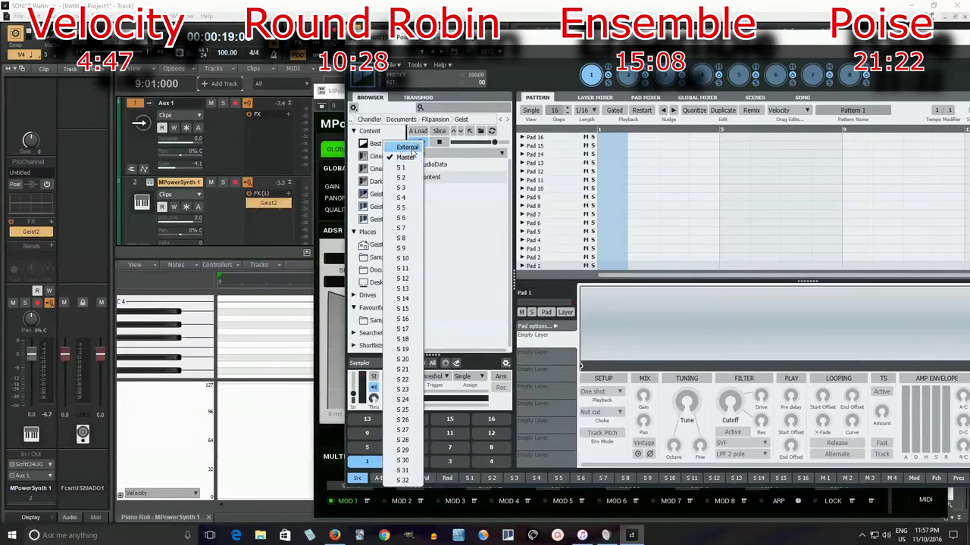
pyautogui.click(411, 150)
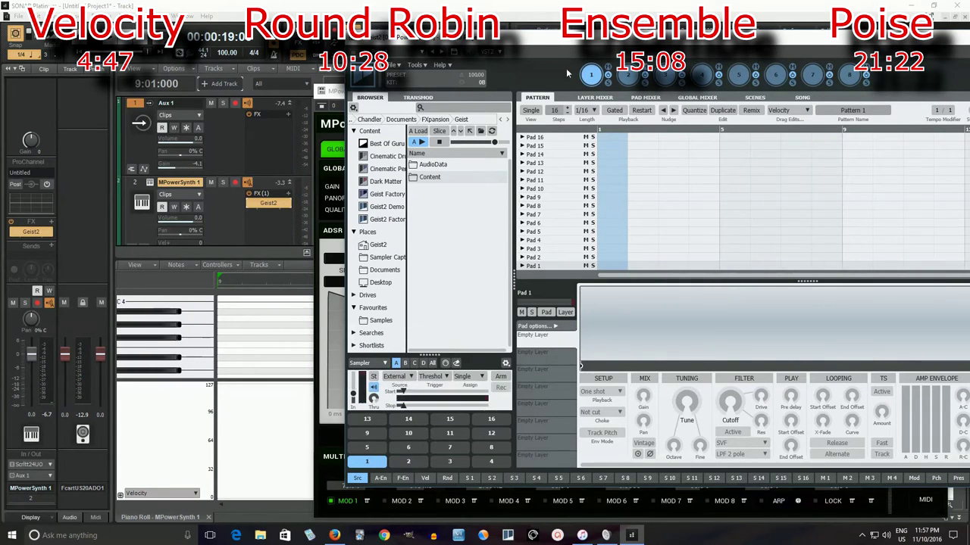
# Record a single test take of the synth onto pad 1 and clear the pad.
pyautogui.moveTo(566, 74); pyautogui.dragTo(451, 62)
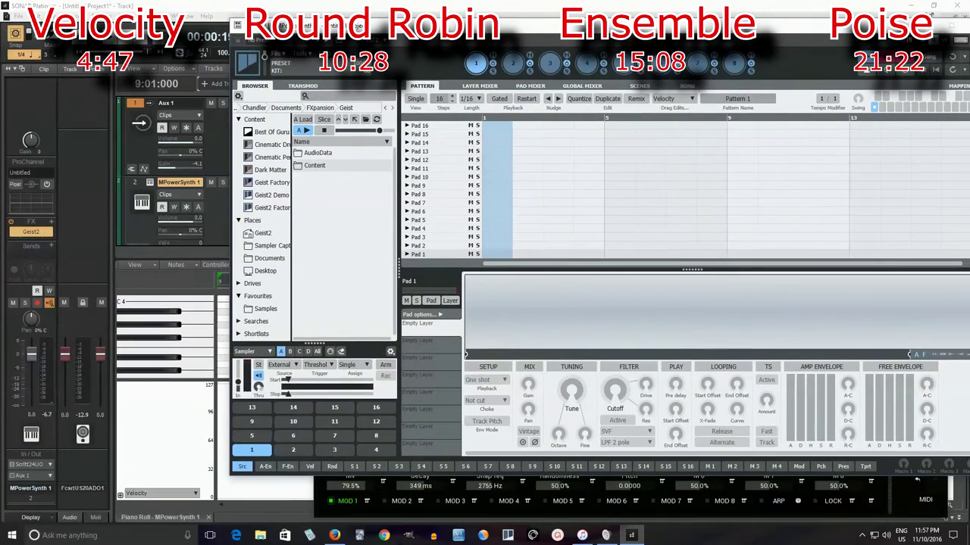
pyautogui.click(253, 452)
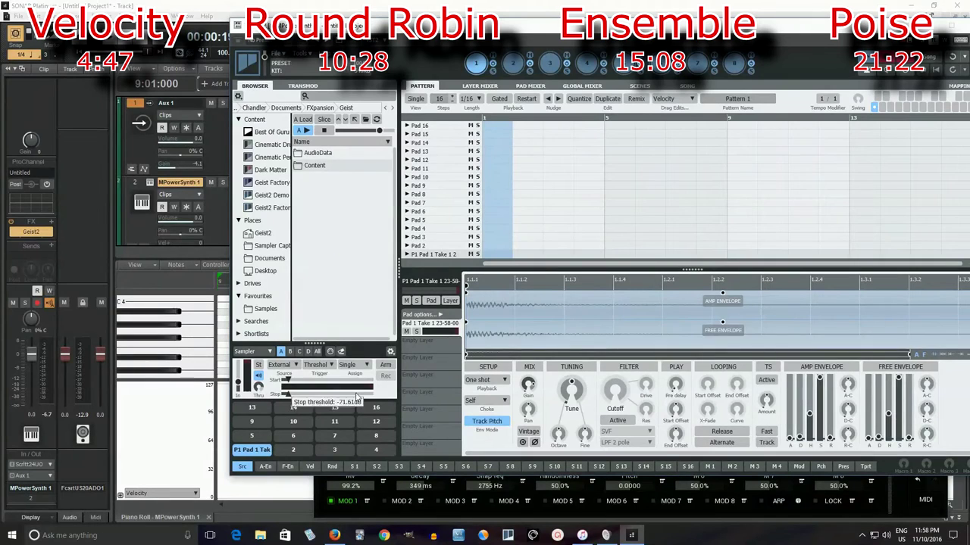
pyautogui.rightClick(264, 453)
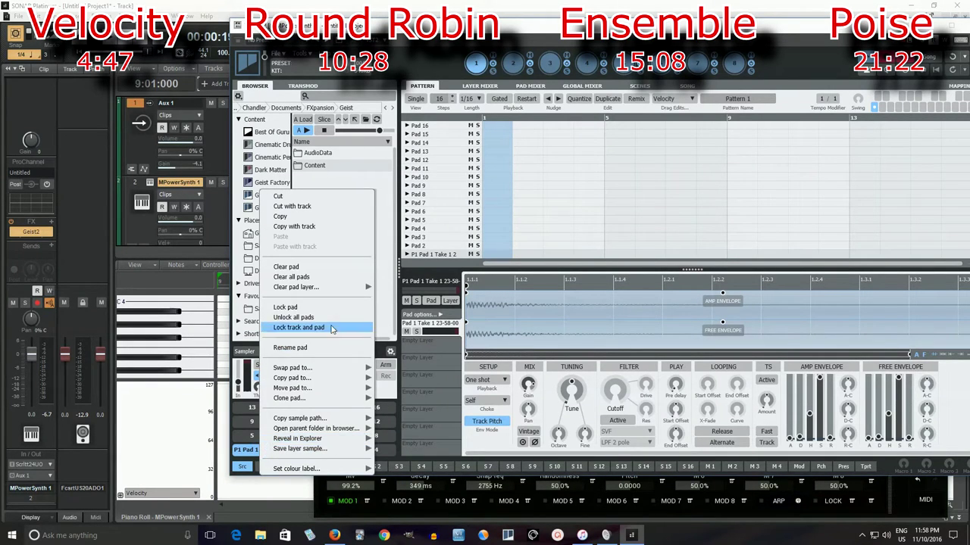
pyautogui.click(322, 269)
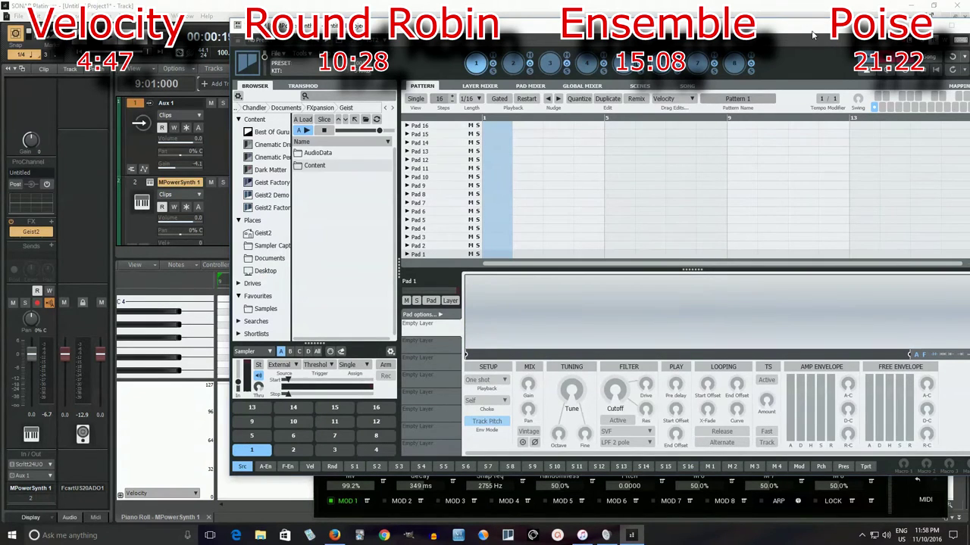
# Set the sampler's assignment to Next Layer, then arm it and record several hits into pad 1's layers.
pyautogui.click(367, 366)
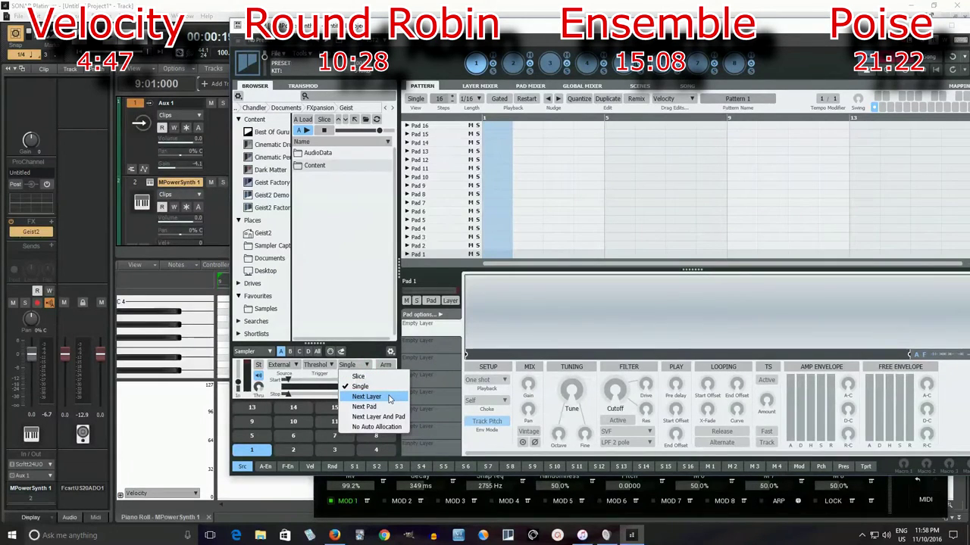
pyautogui.click(388, 398)
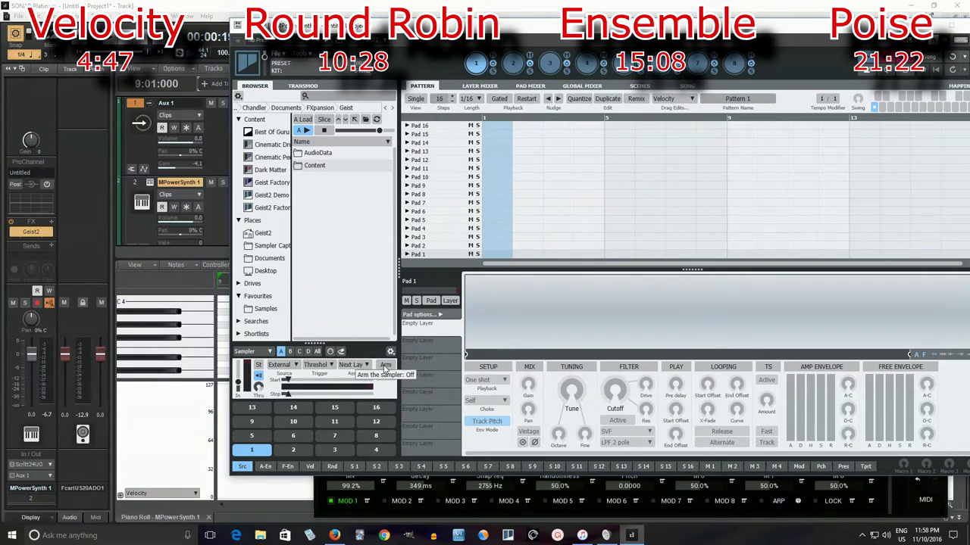
pyautogui.click(385, 366)
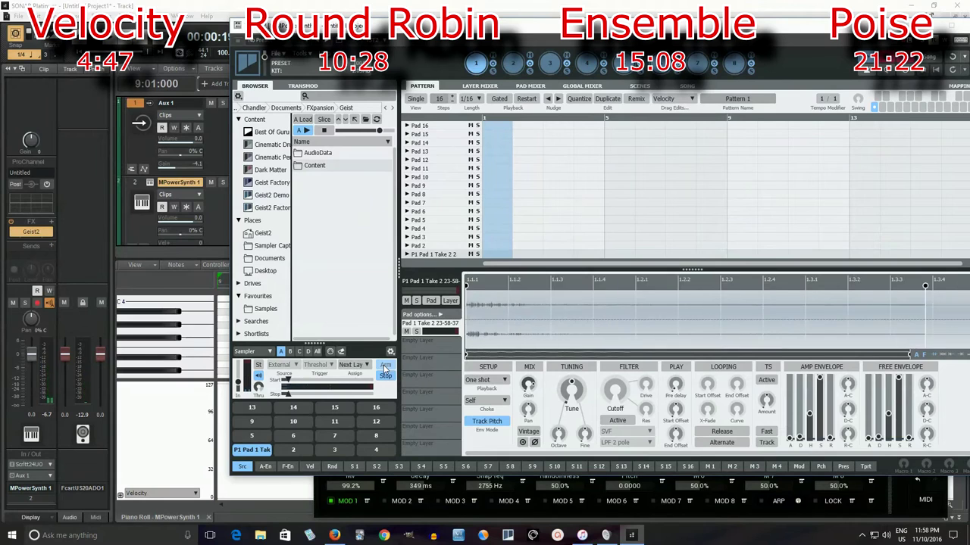
pyautogui.click(385, 373)
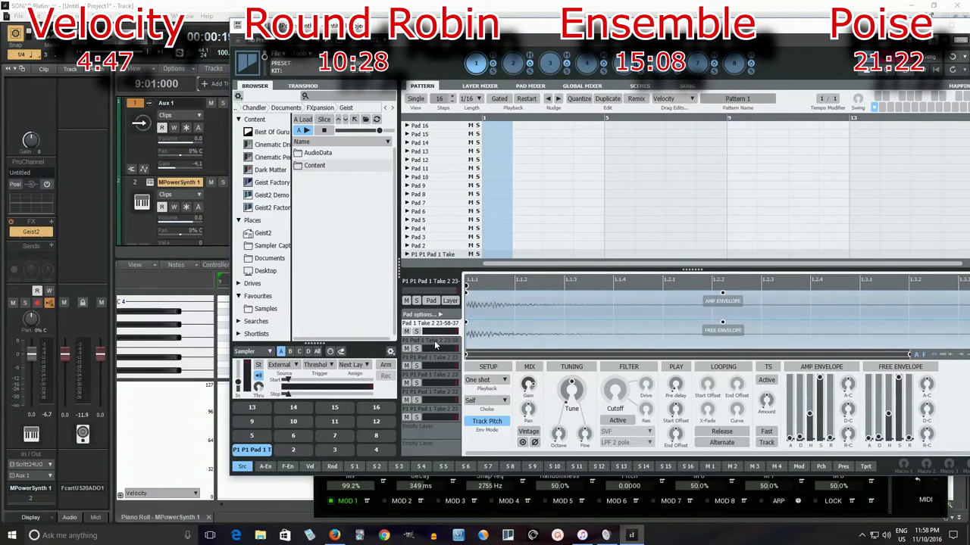
# Audition the layered samples on pad 1 and clear the pad.
pyautogui.click(256, 452)
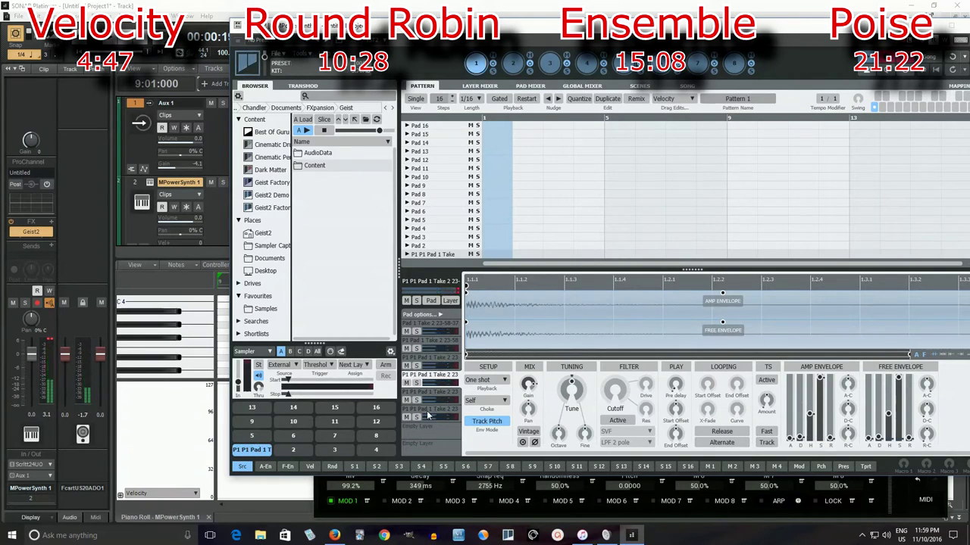
pyautogui.rightClick(256, 452)
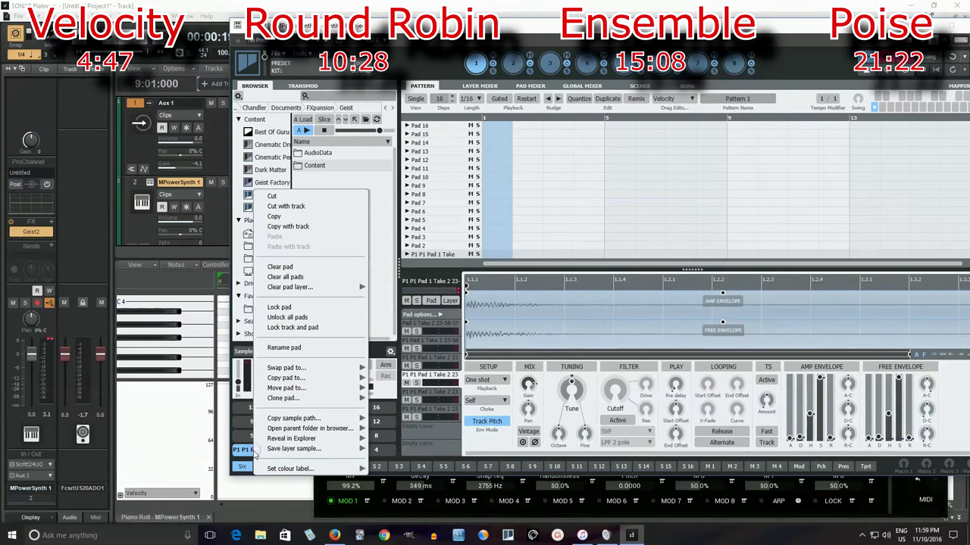
pyautogui.click(280, 267)
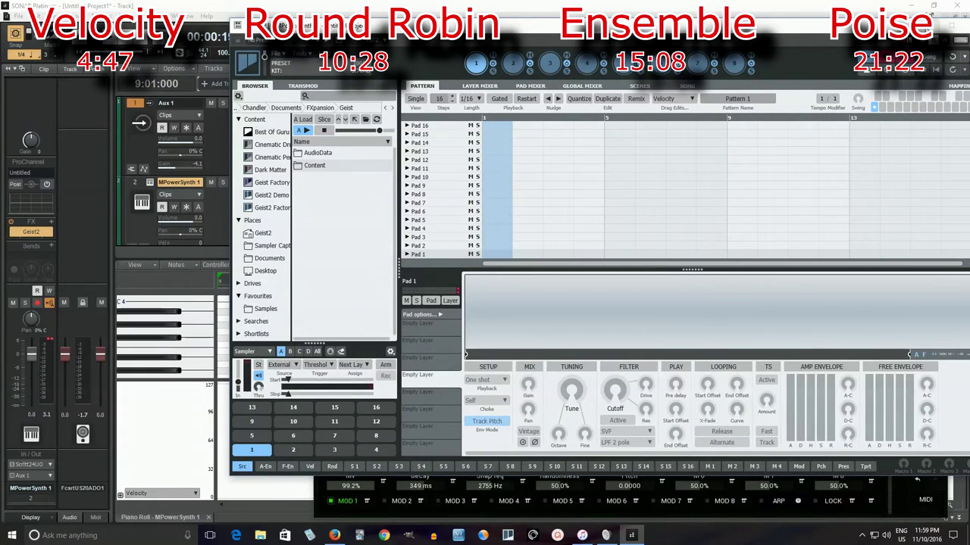
# Examine MPowerSynth's master effects, including the convolution reverb's dry/wet amount, with Geist2 closed, and close the synth.
pyautogui.click(934, 26)
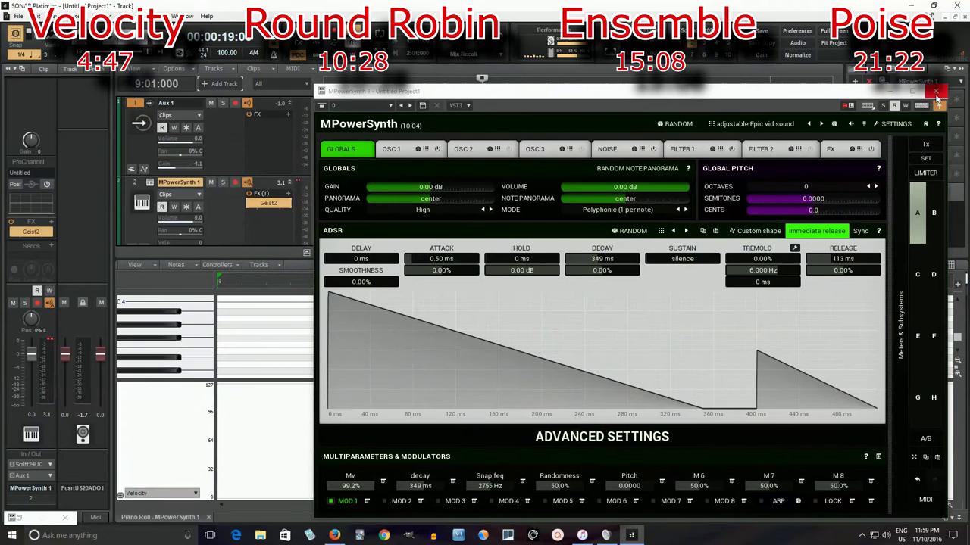
pyautogui.click(835, 152)
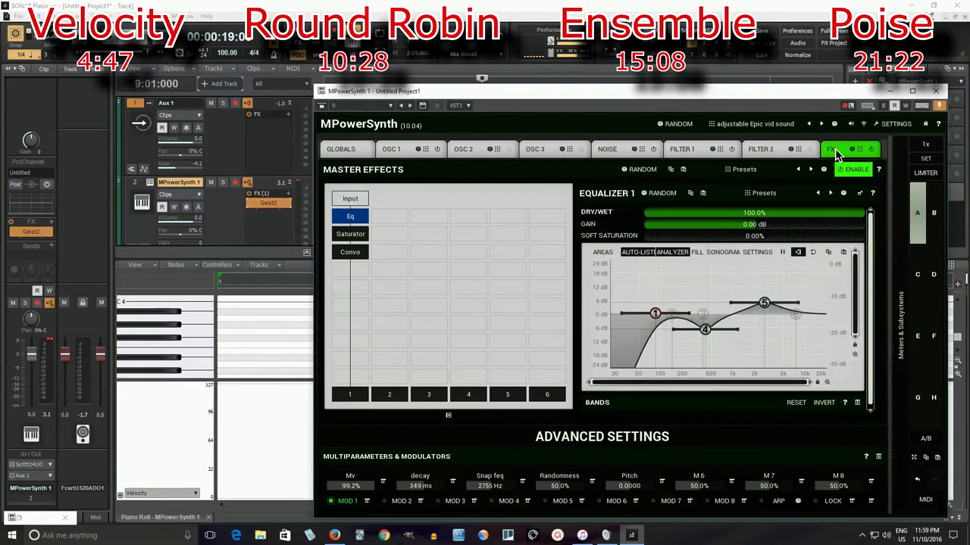
pyautogui.click(350, 252)
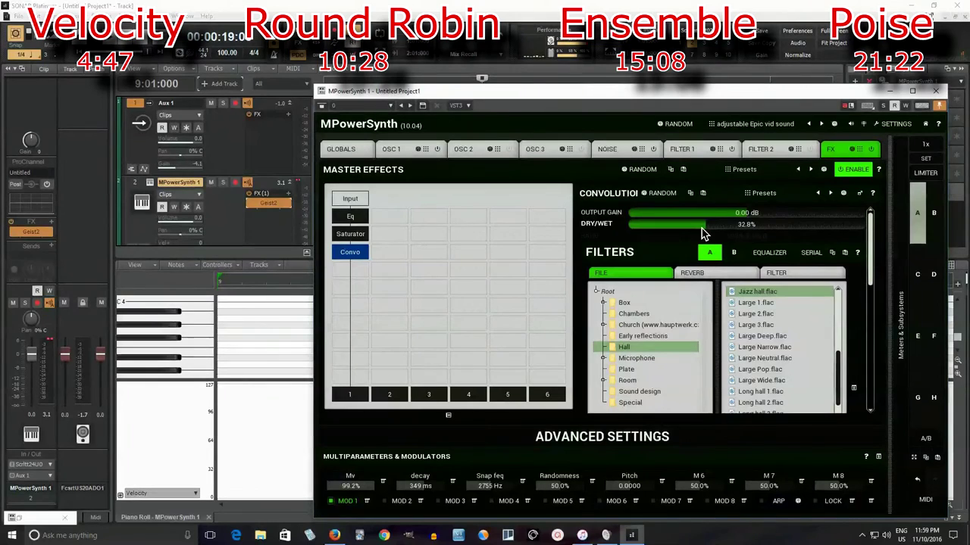
pyautogui.click(935, 91)
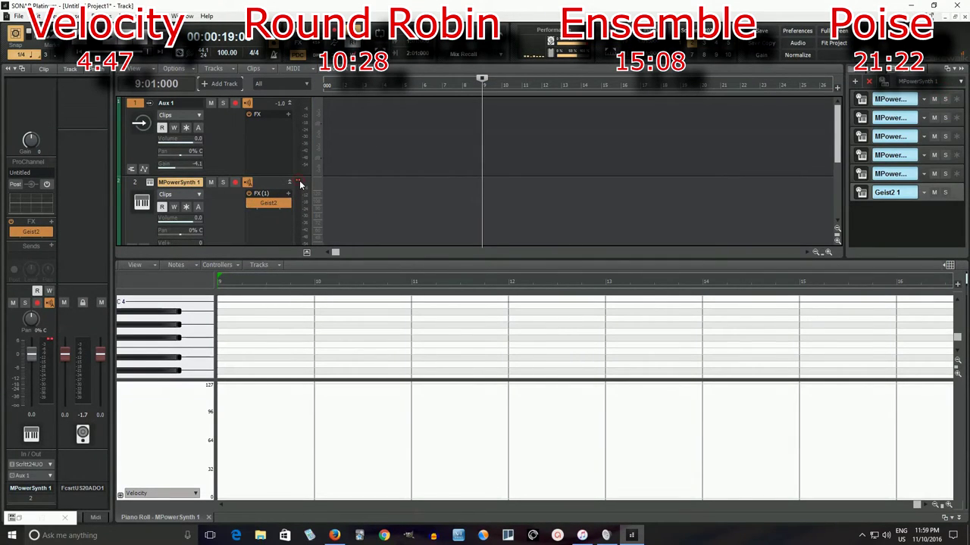
# Check the Geist2 sampler on the MPowerSynth 1 track, close it and select the track.
pyautogui.doubleClick(268, 203)
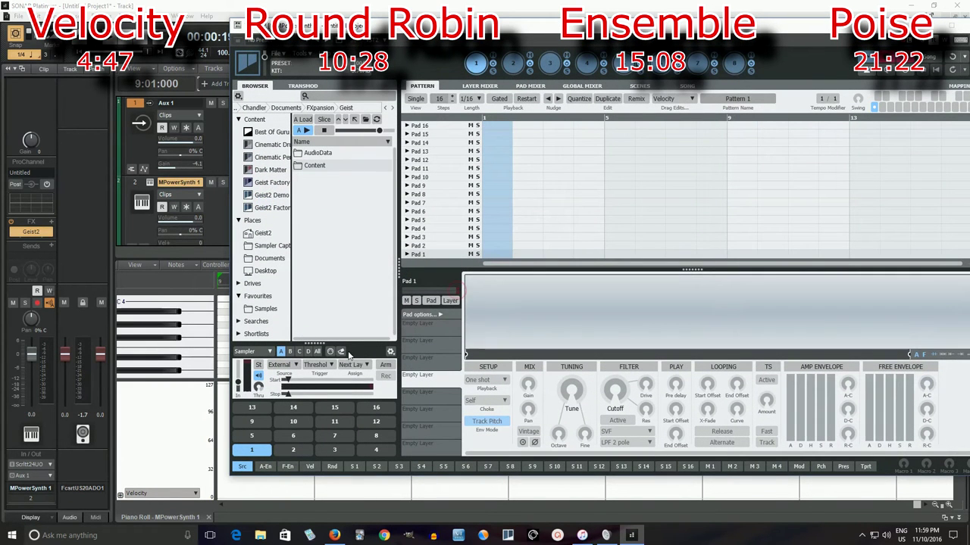
pyautogui.click(935, 24)
pyautogui.click(134, 184)
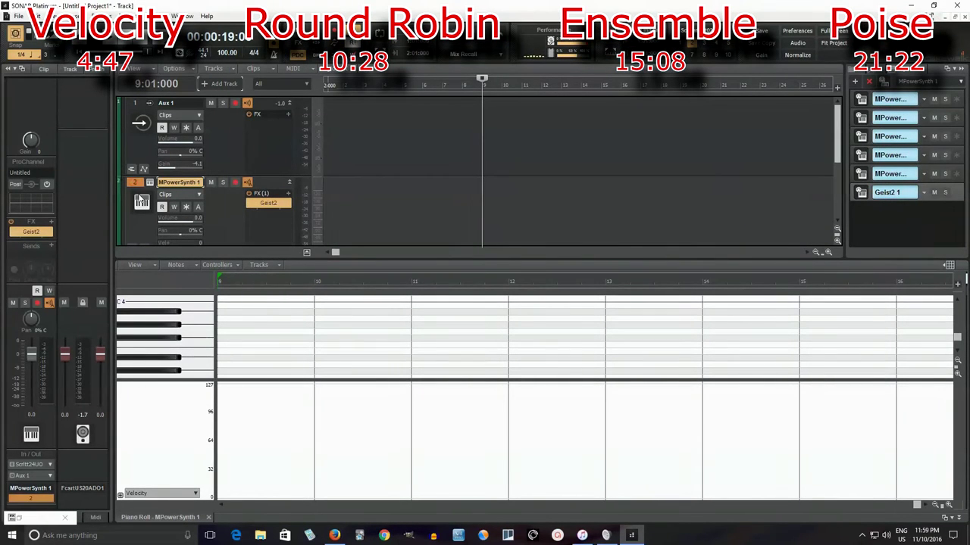
# Bring up the Piano Roll for the MPowerSynth 1 track and audition a key near C 4.
pyautogui.click(50, 16)
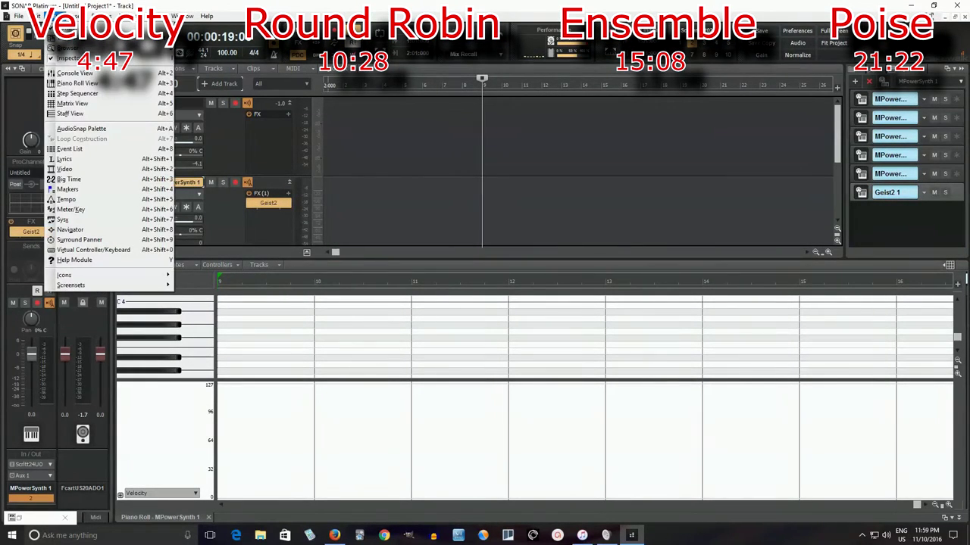
pyautogui.click(76, 82)
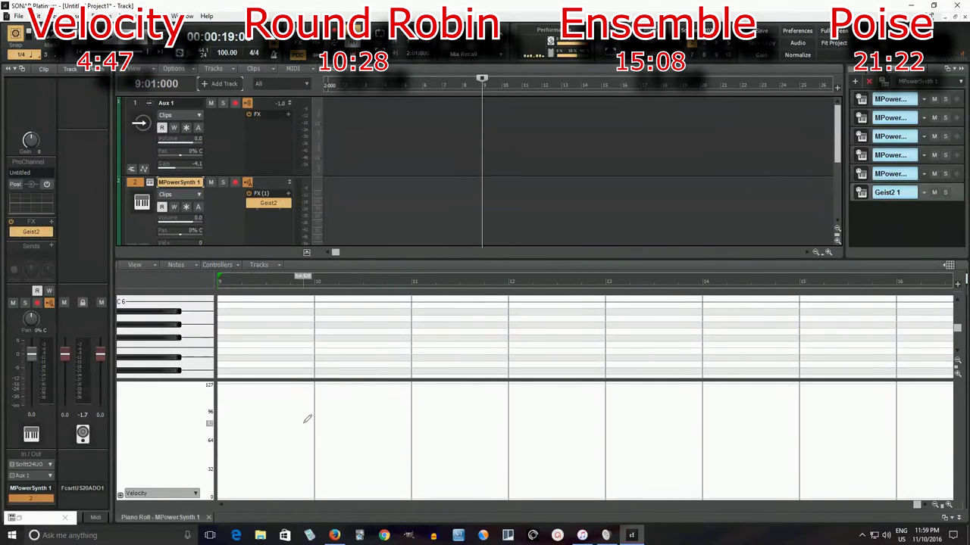
pyautogui.scroll(-4, 198, 364)
pyautogui.click(205, 362)
pyautogui.scroll(-2, 205, 356)
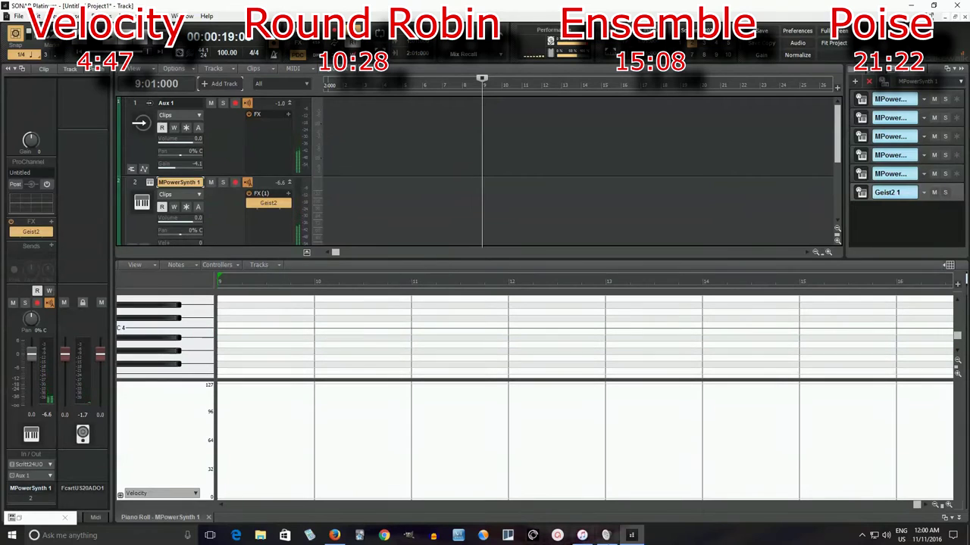
# Draw eight half-note hits on beat 3 of measures 1 to 8, alternating between B-flat 3 and B 3.
pyautogui.click(869, 506)
pyautogui.moveTo(869, 508); pyautogui.dragTo(224, 466)
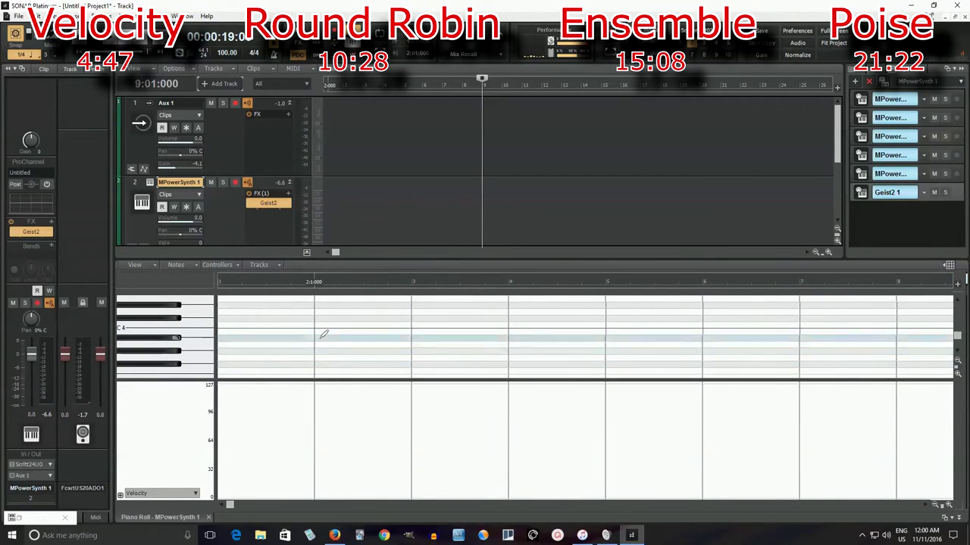
pyautogui.click(267, 337)
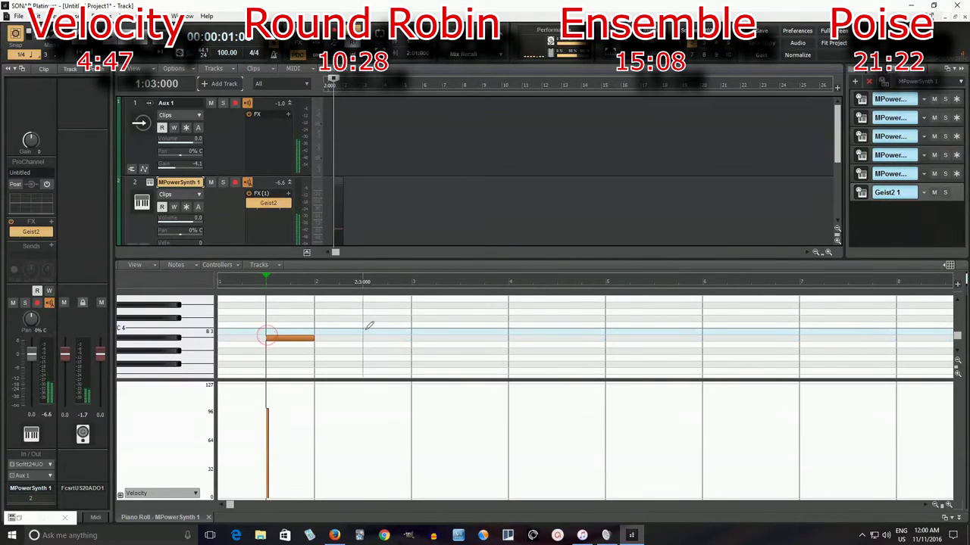
pyautogui.click(369, 330)
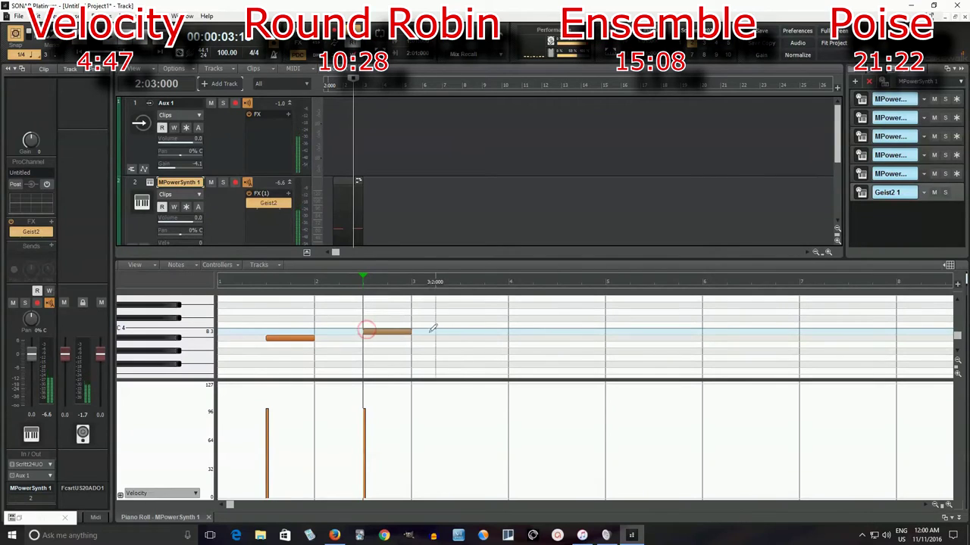
pyautogui.click(464, 338)
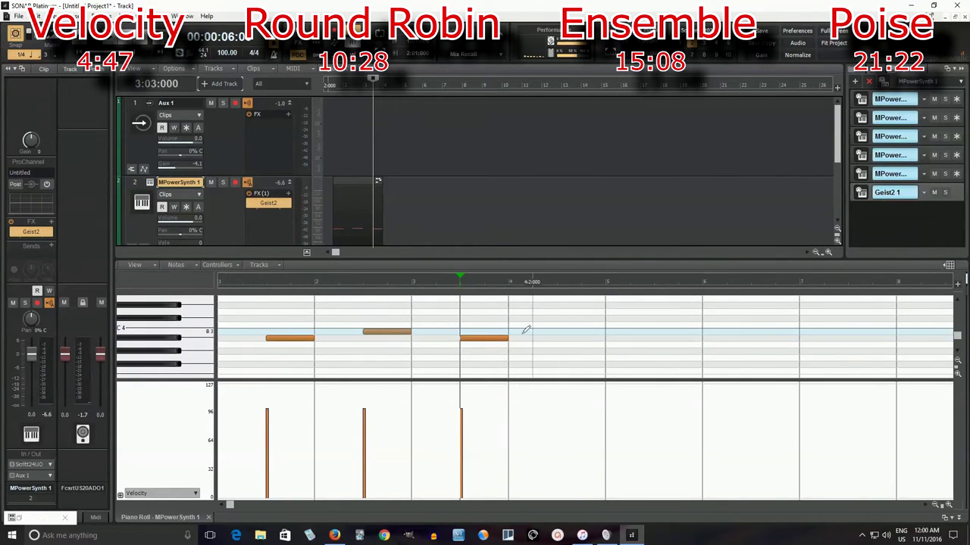
pyautogui.click(563, 331)
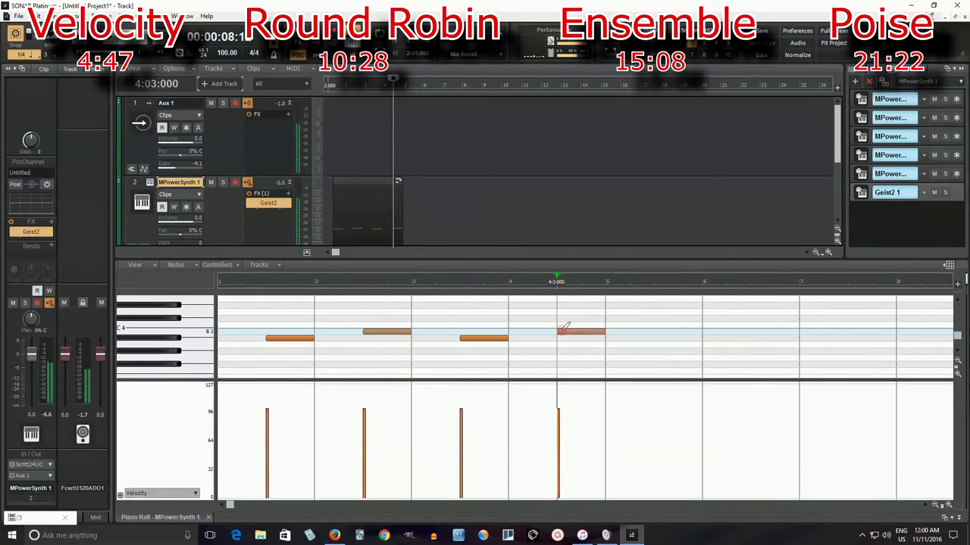
pyautogui.click(658, 338)
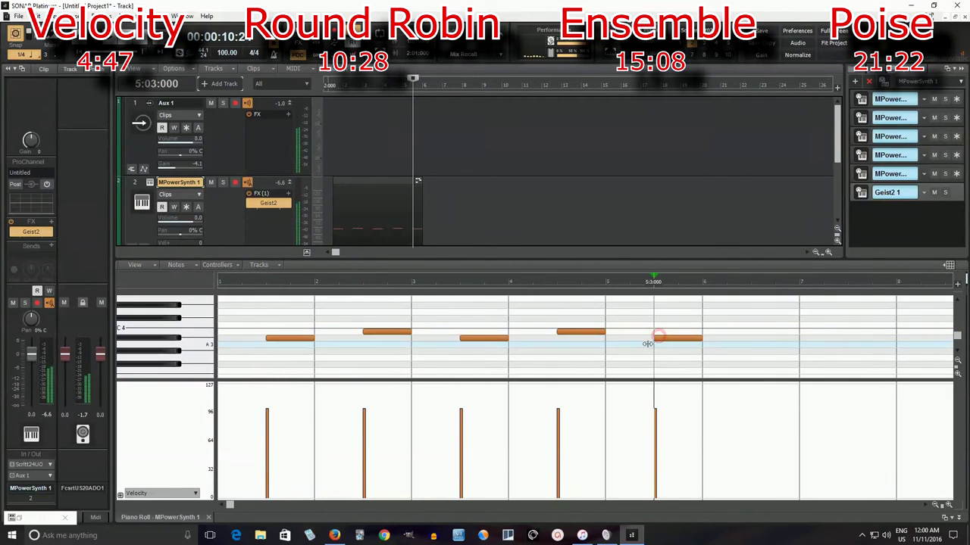
pyautogui.click(757, 331)
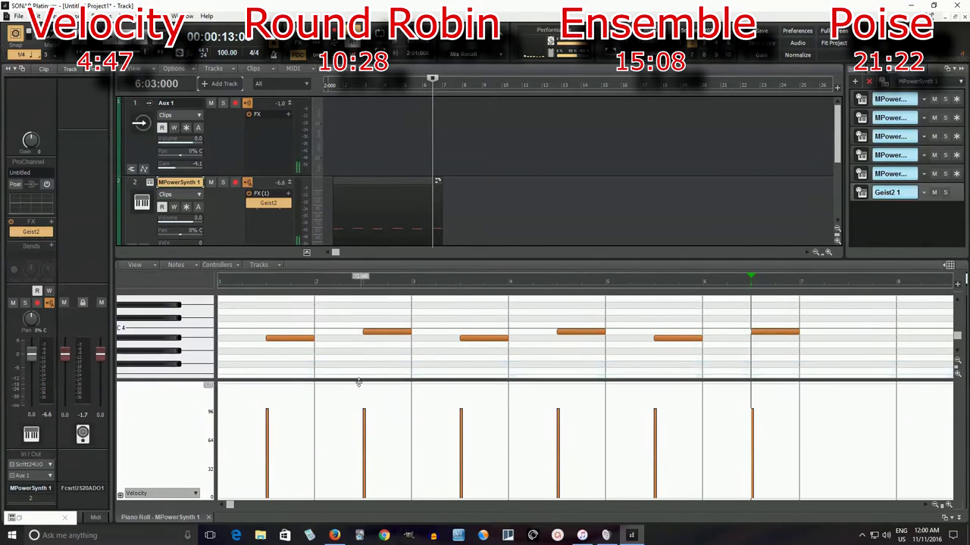
pyautogui.click(856, 337)
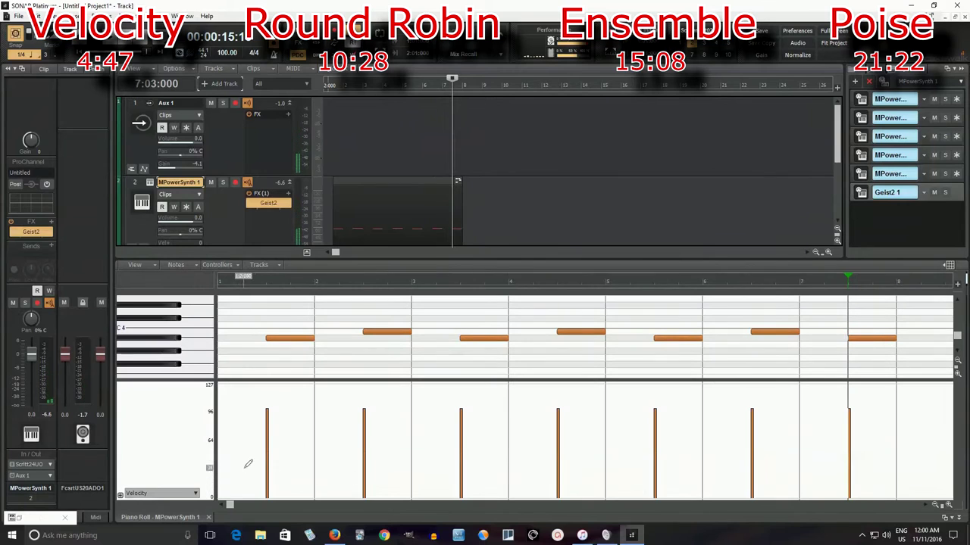
pyautogui.moveTo(231, 505); pyautogui.dragTo(282, 505)
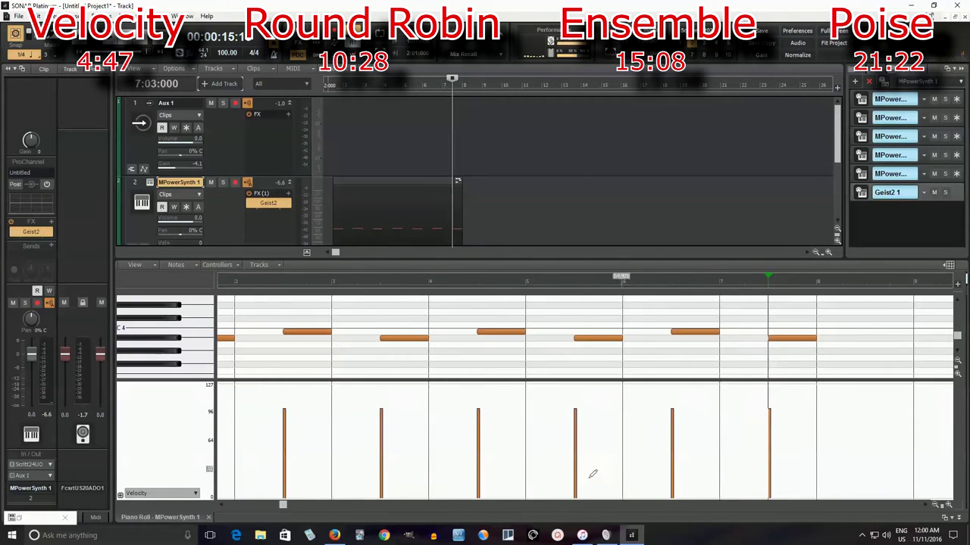
pyautogui.click(874, 331)
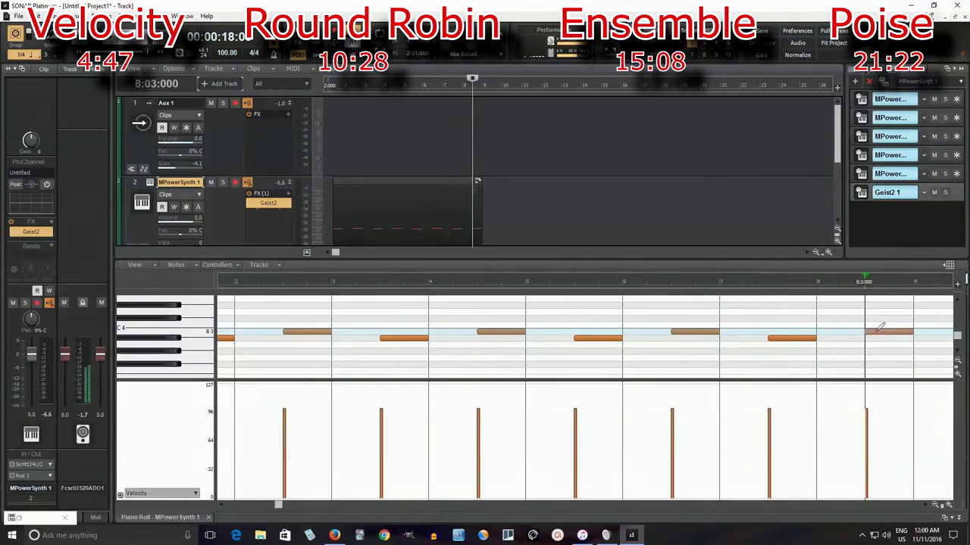
# Select all eight notes in the Piano Roll with the Select tool and return to the Smart tool.
pyautogui.click(936, 505)
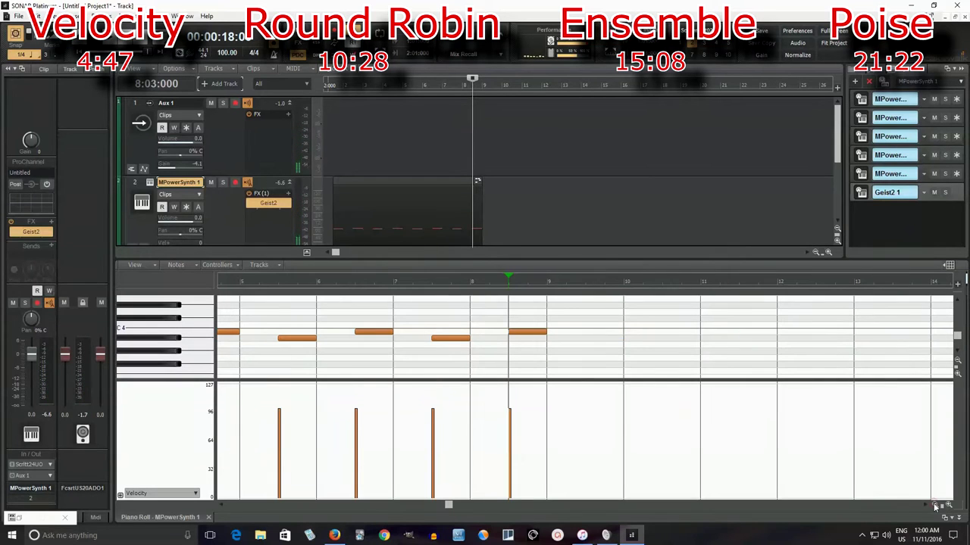
pyautogui.moveTo(451, 509); pyautogui.dragTo(235, 498)
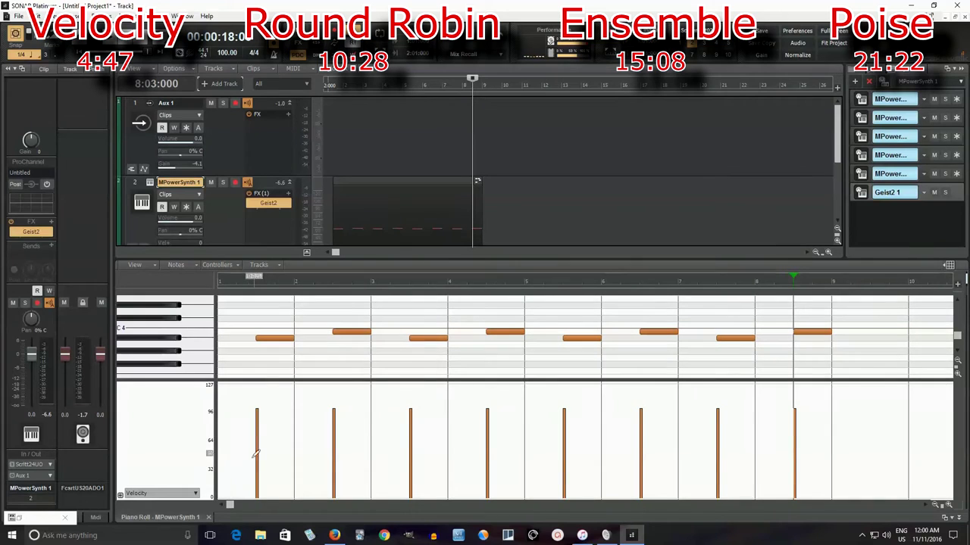
pyautogui.press('t')
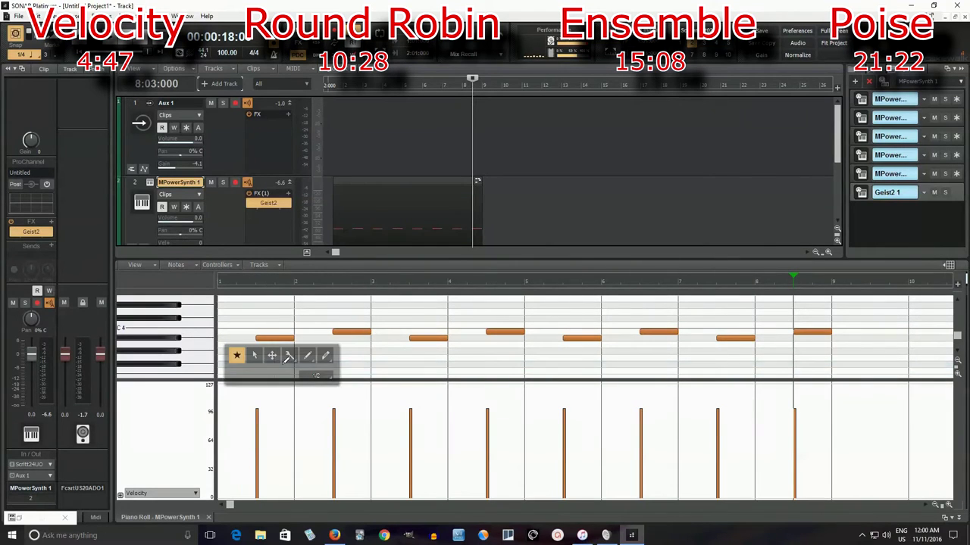
pyautogui.click(255, 353)
pyautogui.moveTo(244, 310); pyautogui.dragTo(855, 368)
pyautogui.press('t')
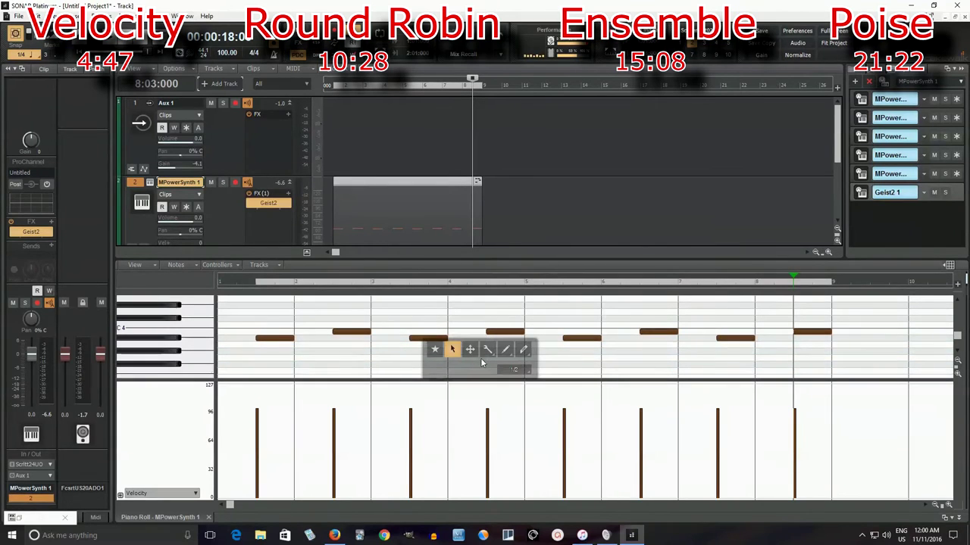
pyautogui.click(436, 350)
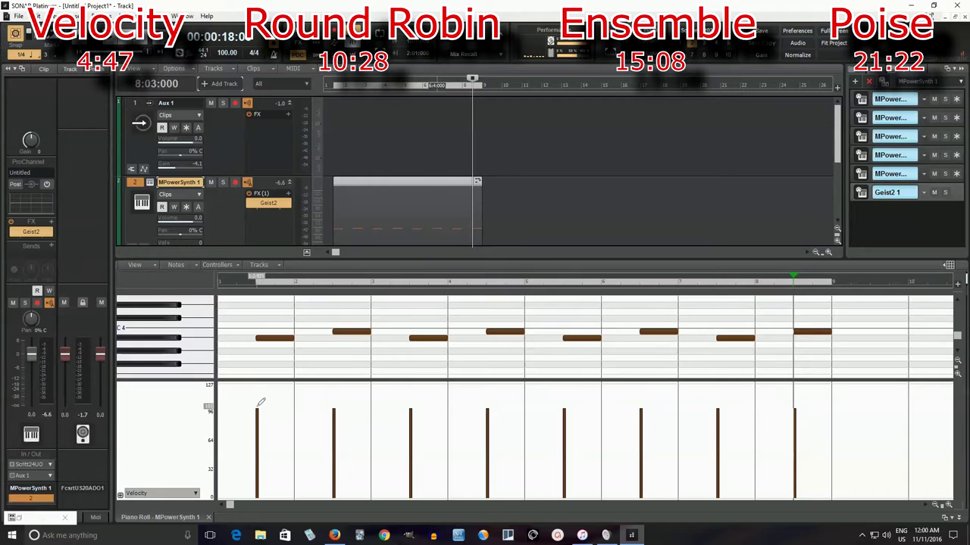
# Ramp the selected notes' velocities from about 32 up to 127 and set the playback start at 1:02:000.
pyautogui.moveTo(258, 405)
pyautogui.mouseDown()
pyautogui.moveTo(256, 483)
pyautogui.moveTo(256, 470)
pyautogui.mouseUp()
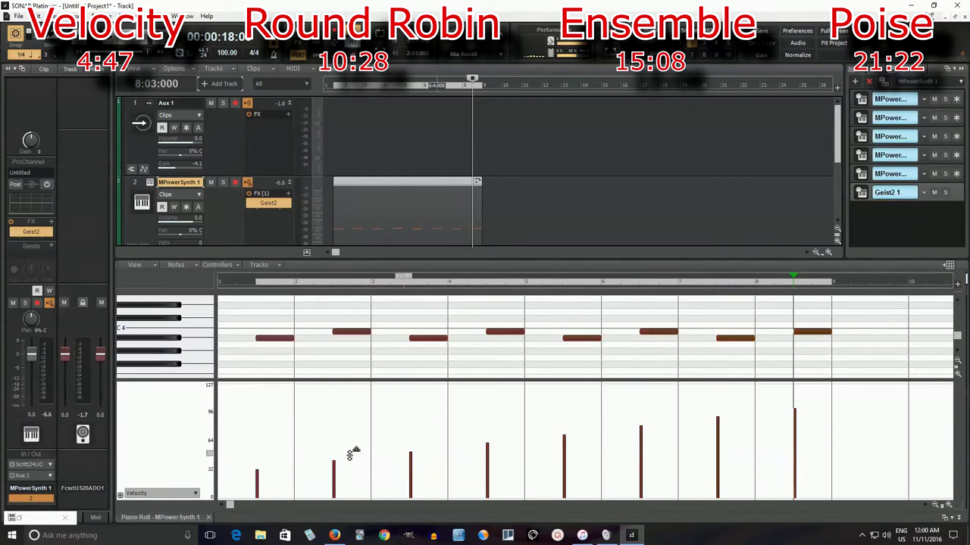
pyautogui.moveTo(795, 410); pyautogui.dragTo(797, 381)
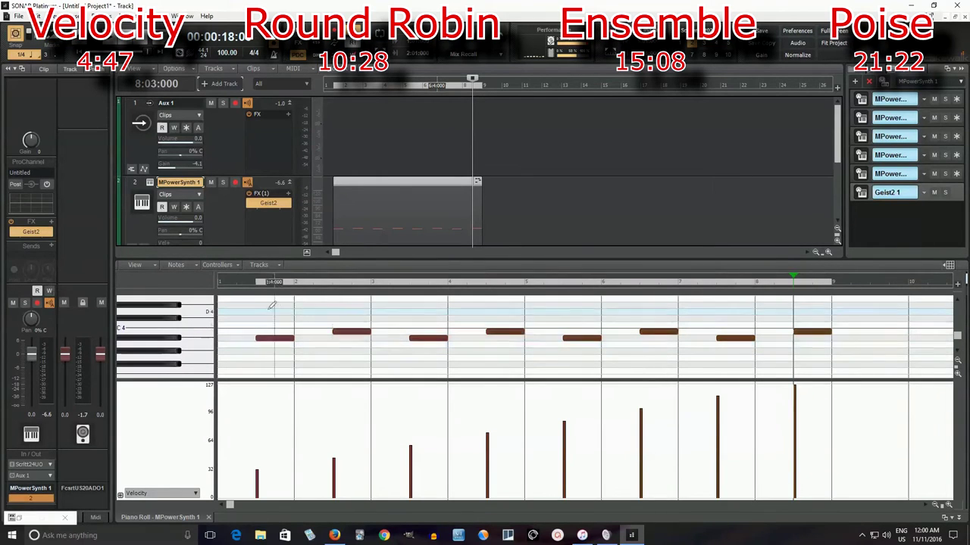
pyautogui.click(242, 286)
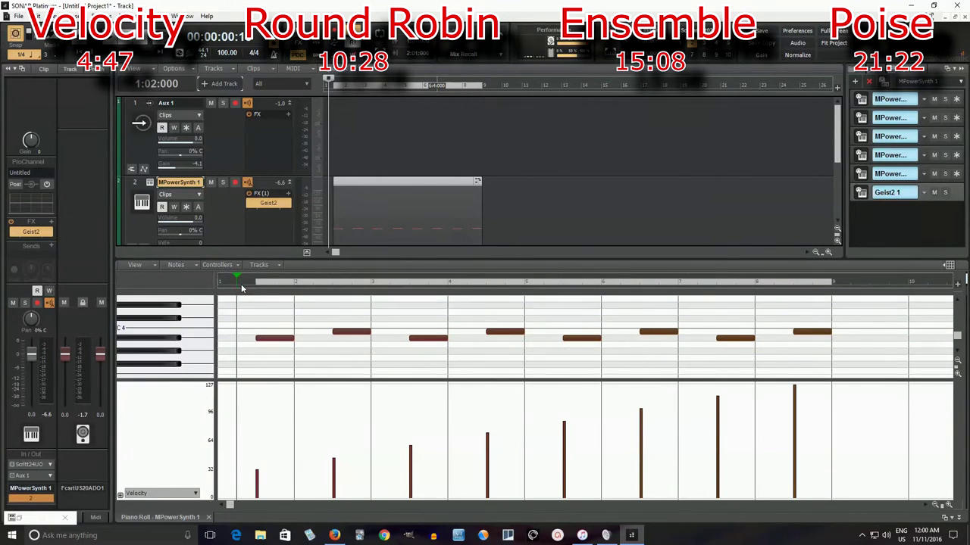
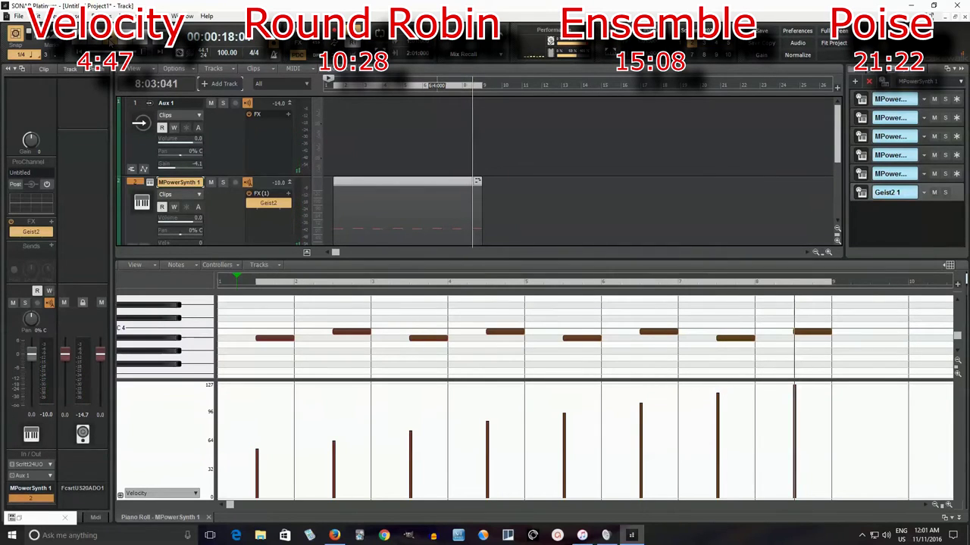
# Stop playback, open Geist2 on the MPowerSynth 1 track and play the sequence to sample the hits into pad 1's layers.
pyautogui.press('space')
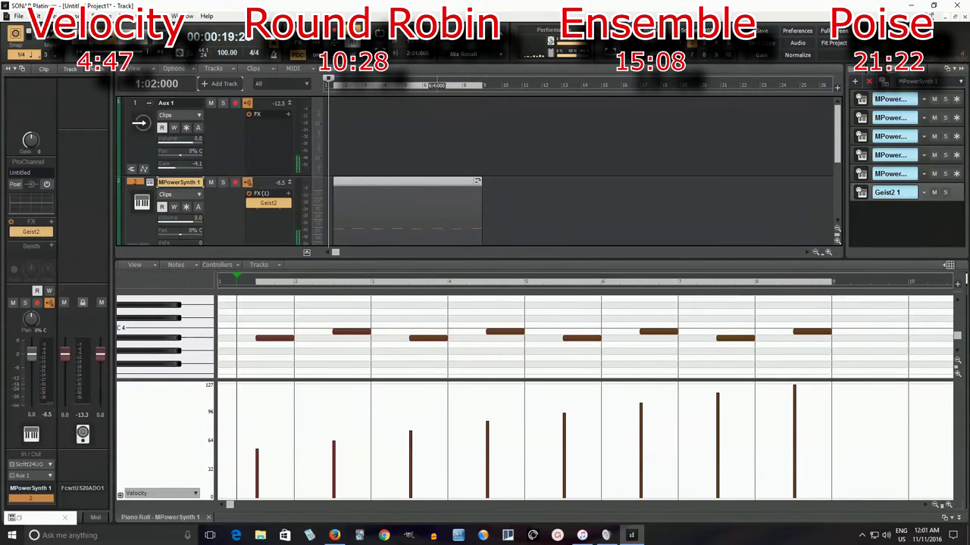
pyautogui.doubleClick(266, 206)
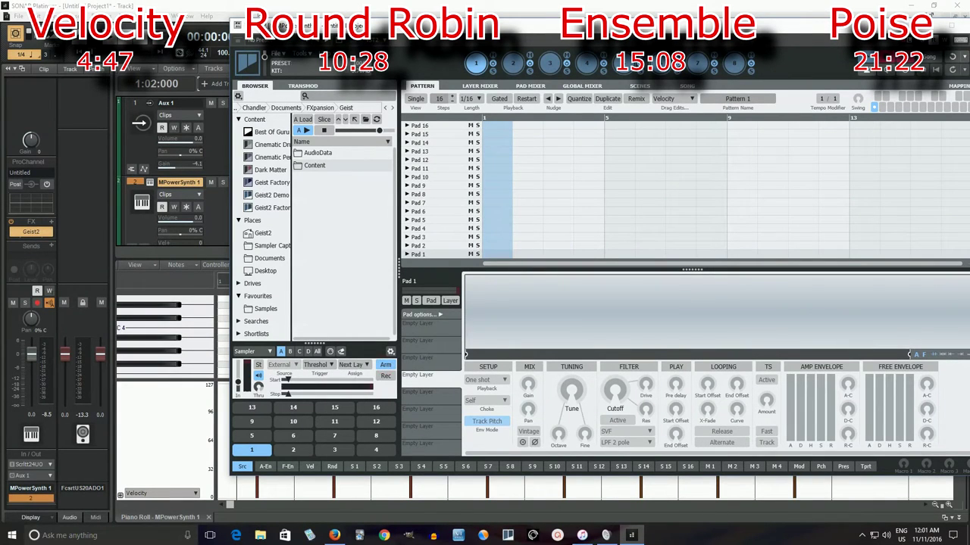
pyautogui.press('space')
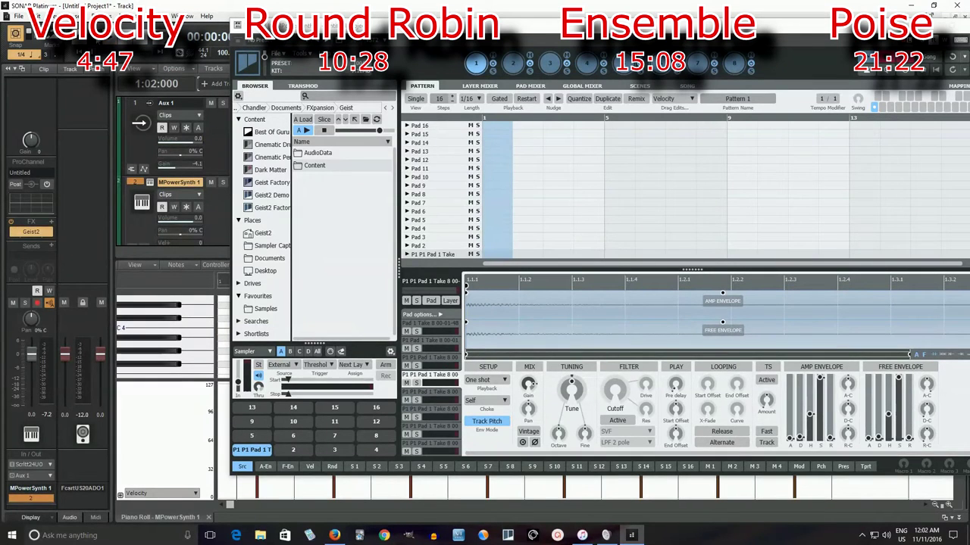
# Show pad 1's layer options, set the layer play mode to Velocity split and apply the Auto split mode.
pyautogui.click(451, 301)
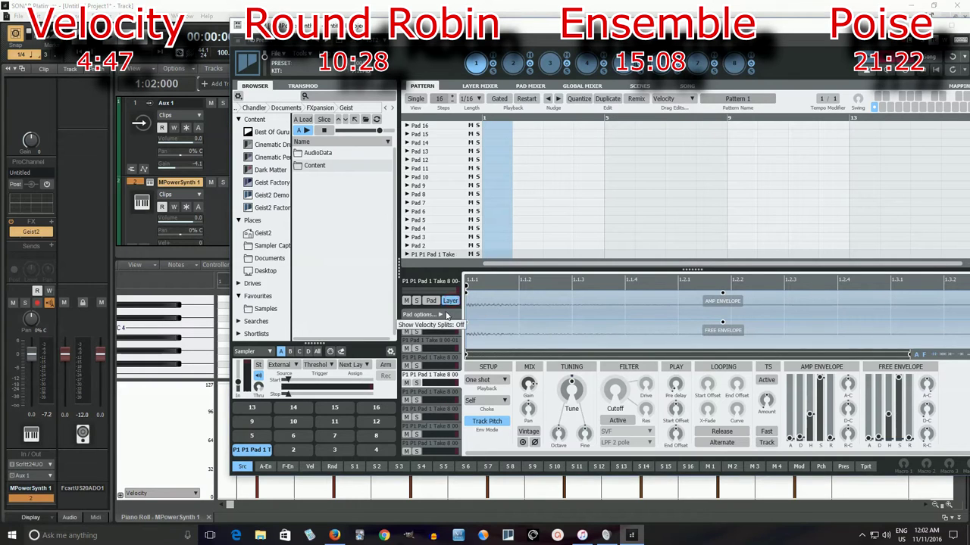
pyautogui.click(442, 314)
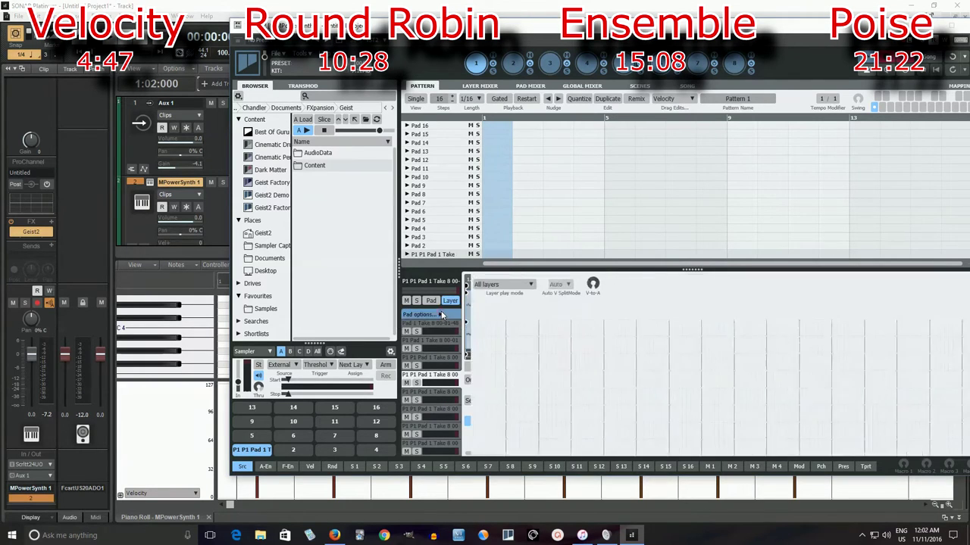
pyautogui.click(522, 285)
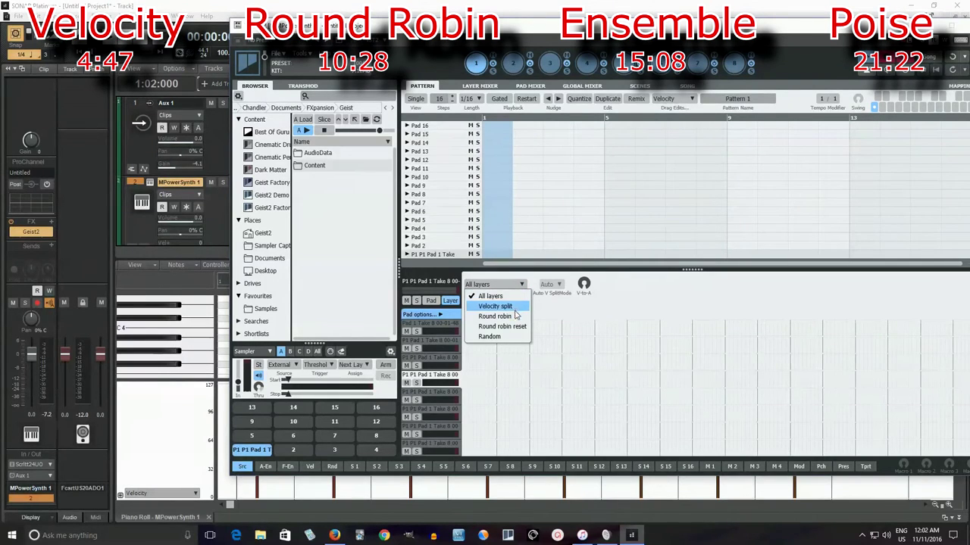
pyautogui.click(513, 307)
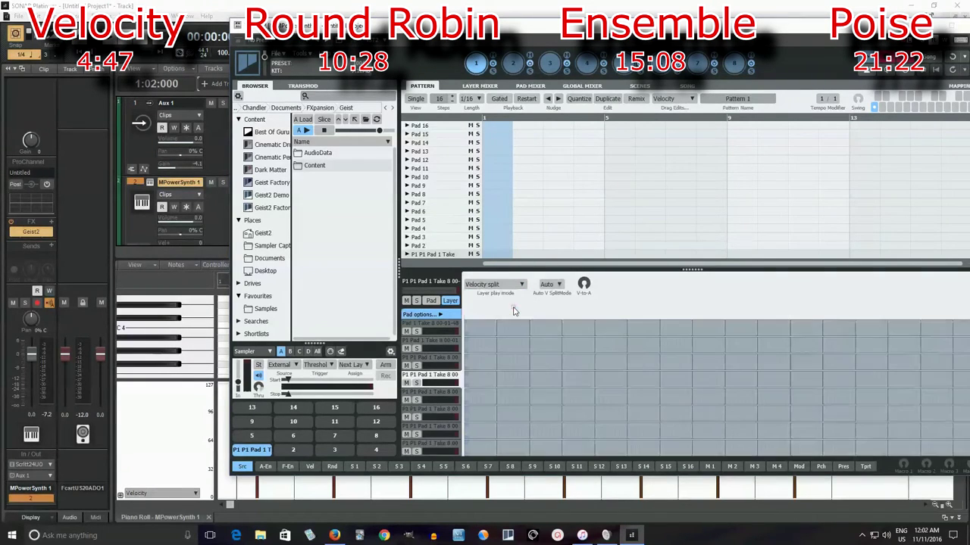
pyautogui.click(550, 285)
pyautogui.click(566, 295)
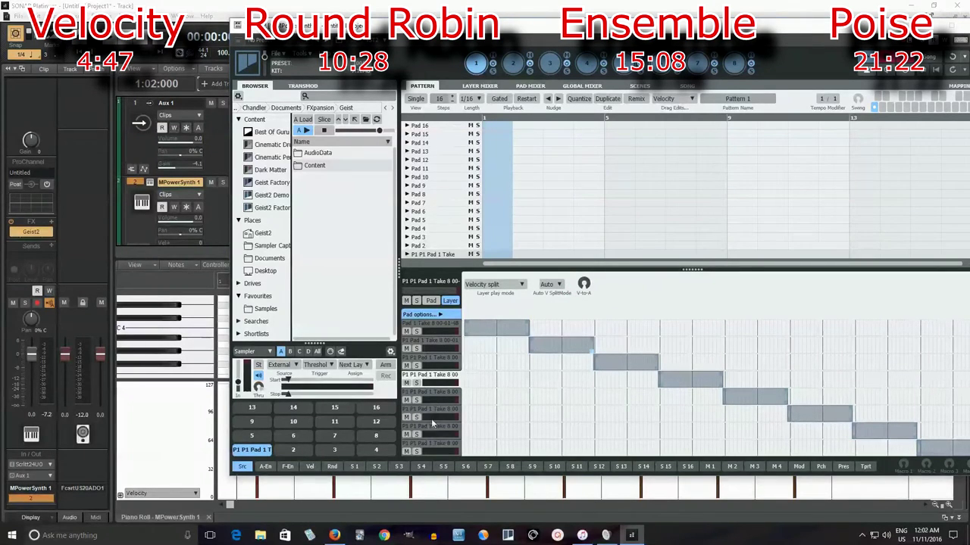
# Audition pad 1 at several velocities and reduce its Velocity To Amplitude amount.
pyautogui.click(250, 451)
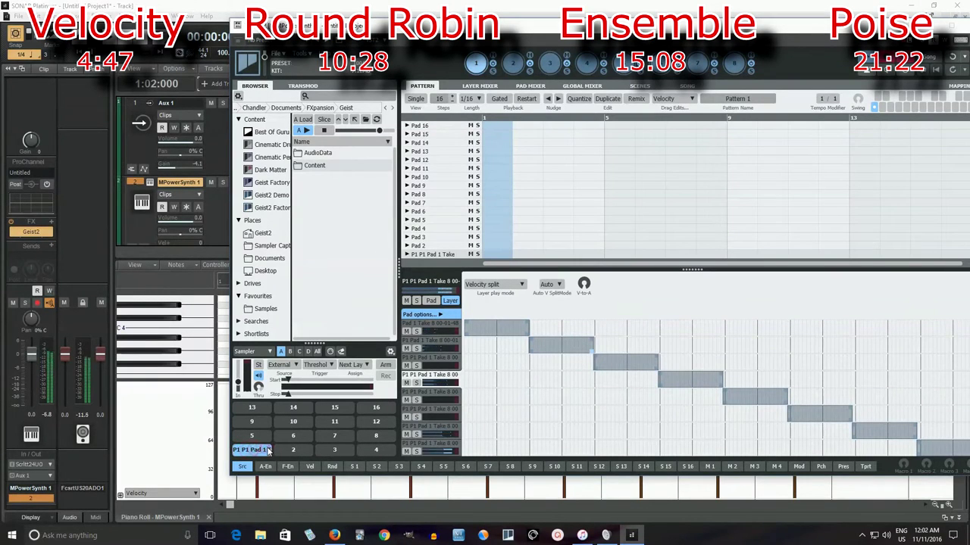
pyautogui.click(246, 450)
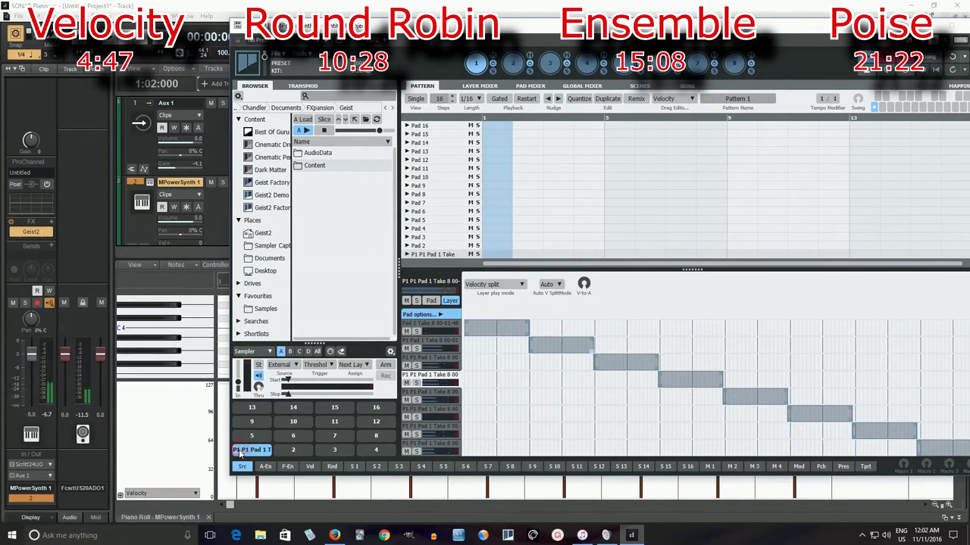
pyautogui.click(238, 452)
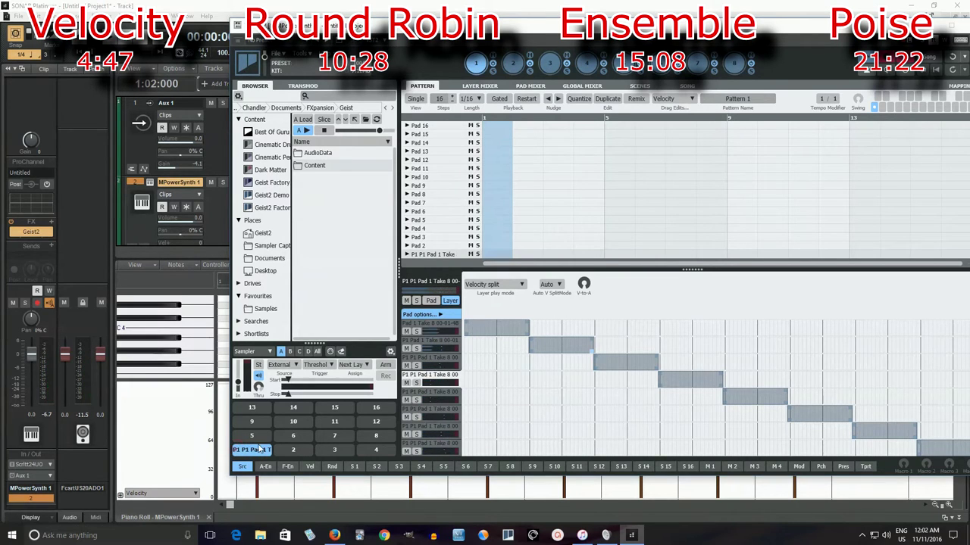
pyautogui.moveTo(584, 283)
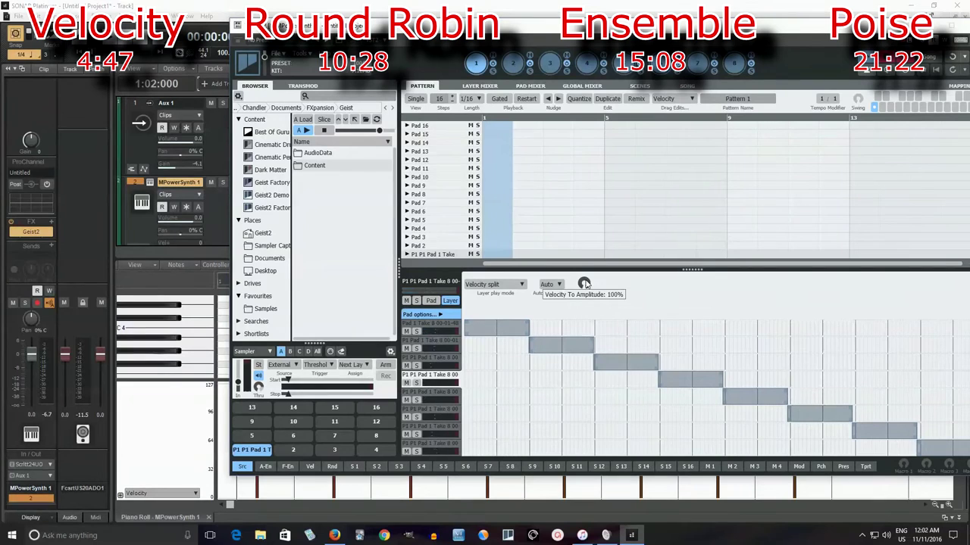
pyautogui.moveTo(585, 284); pyautogui.dragTo(589, 294)
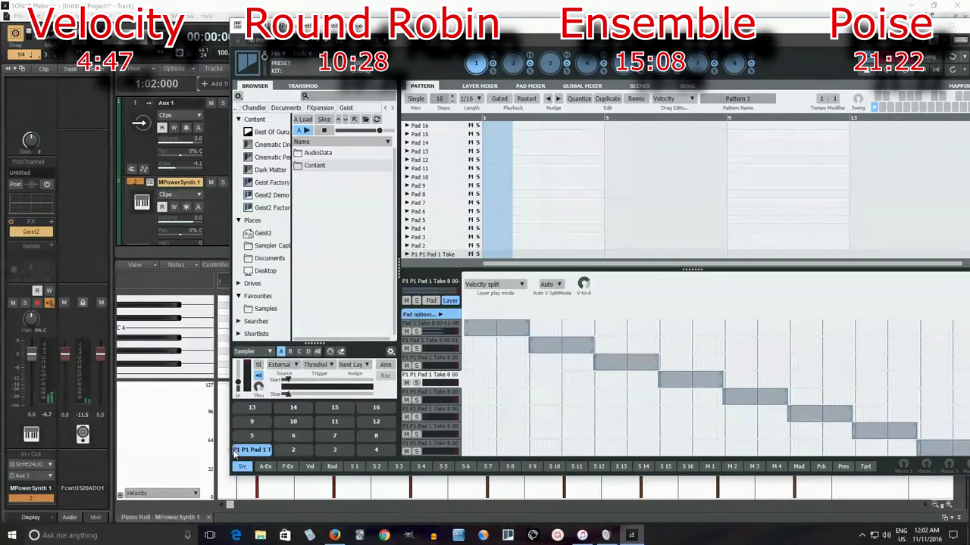
# Audition pad 1 repeatedly at different velocities to compare its split layers with the current Velocity To Amplitude amount.
pyautogui.moveTo(589, 292)
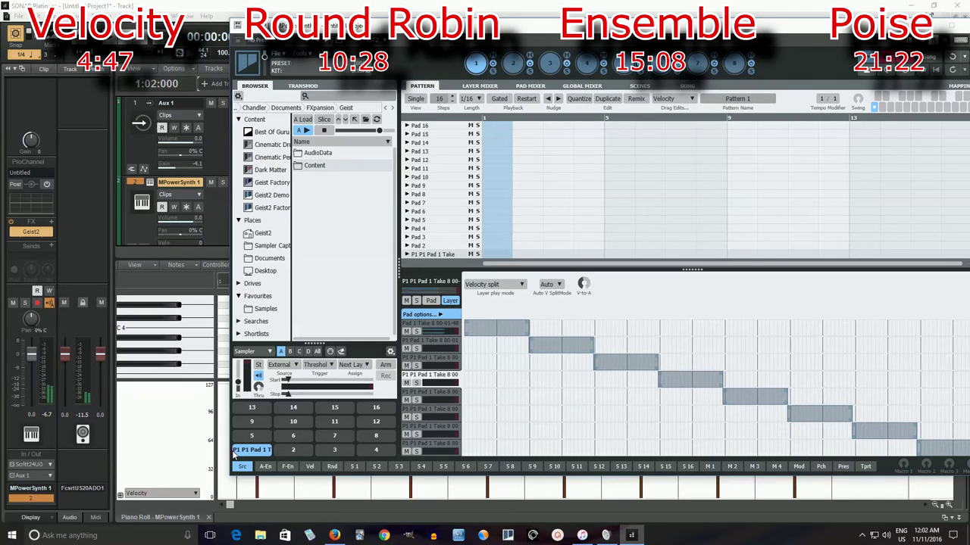
pyautogui.click(254, 452)
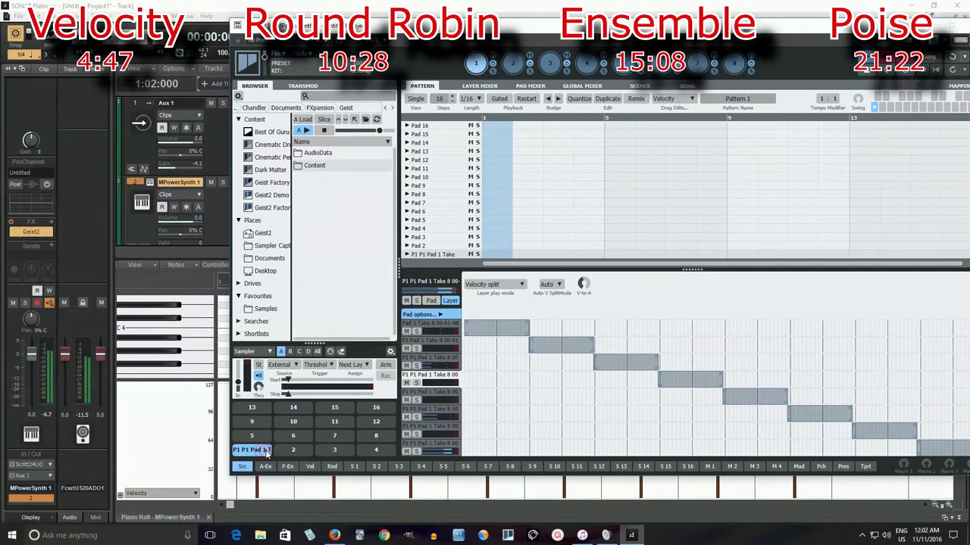
pyautogui.click(255, 451)
pyautogui.click(257, 453)
pyautogui.click(261, 453)
pyautogui.click(265, 454)
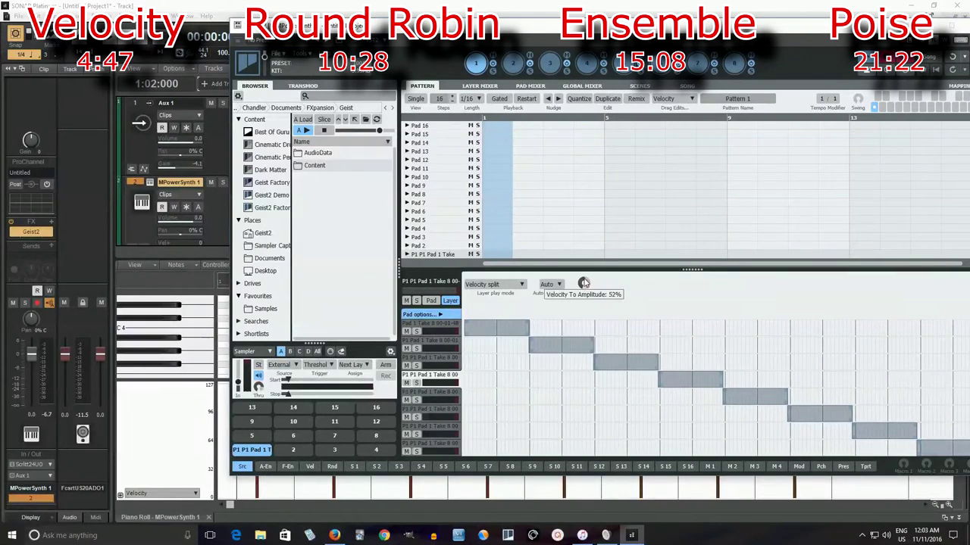
# Fill all 16 steps of pad 1 in Pattern 1, reposition the Geist2 window and expand the pad's velocity lane.
pyautogui.moveTo(498, 260); pyautogui.dragTo(934, 259)
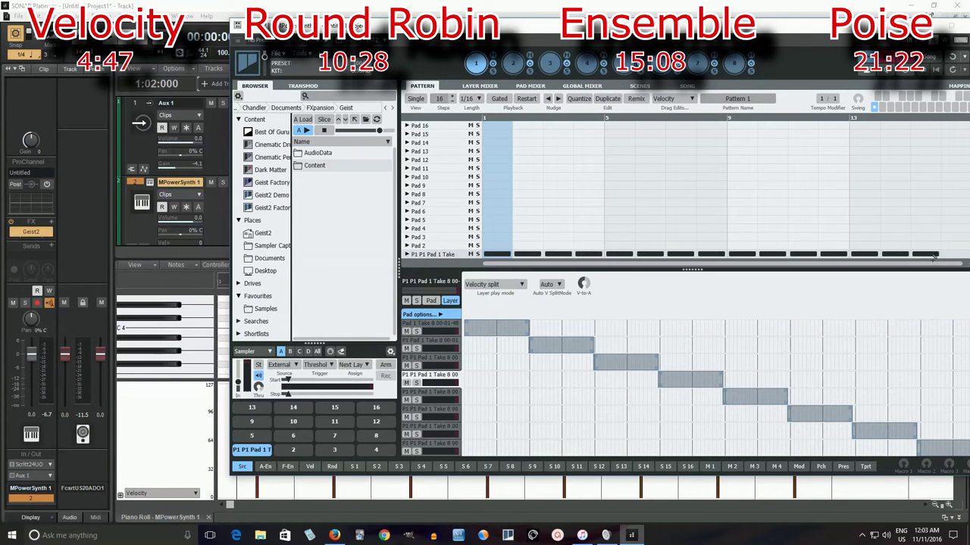
pyautogui.moveTo(531, 25); pyautogui.dragTo(416, 21)
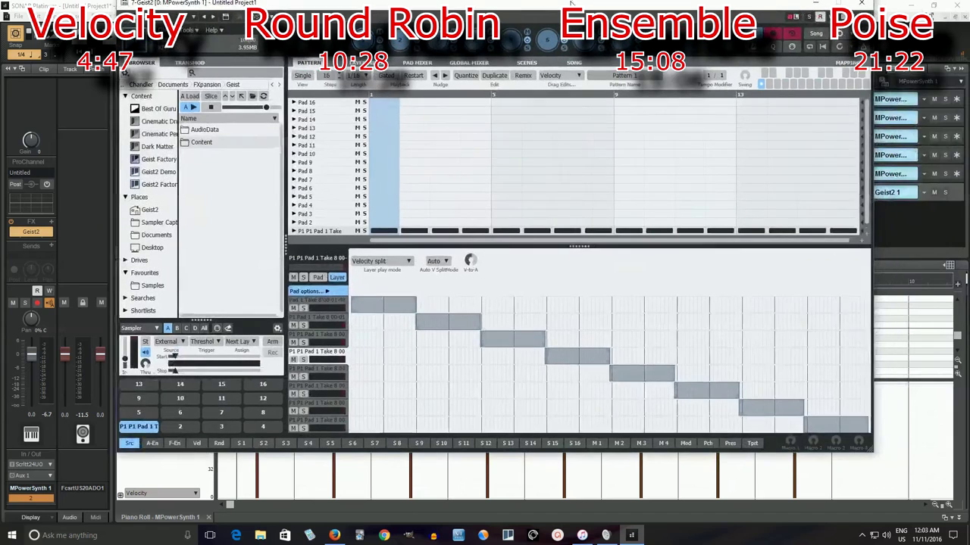
pyautogui.click(292, 251)
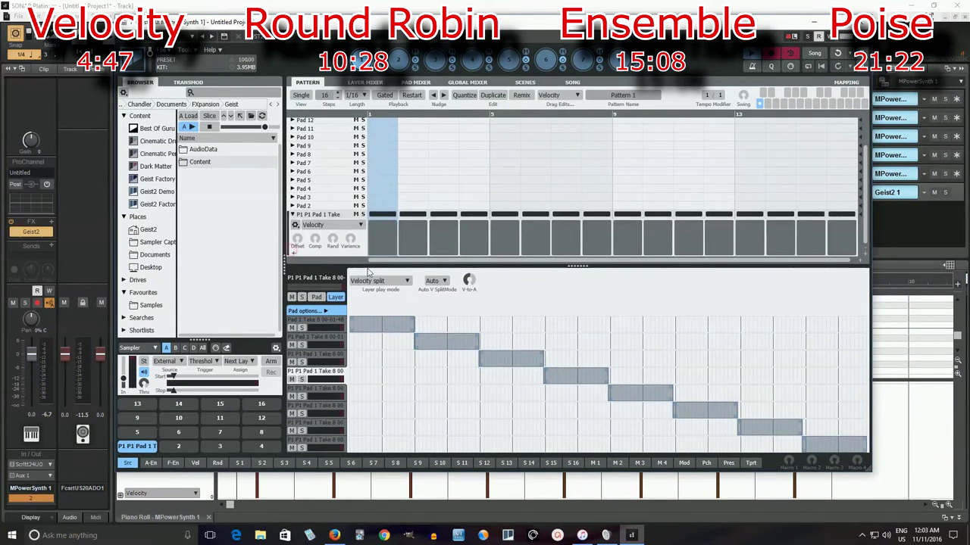
# Randomize pad 1's step velocities and play the pattern once through before stopping it.
pyautogui.moveTo(332, 239); pyautogui.dragTo(341, 280)
pyautogui.click(751, 55)
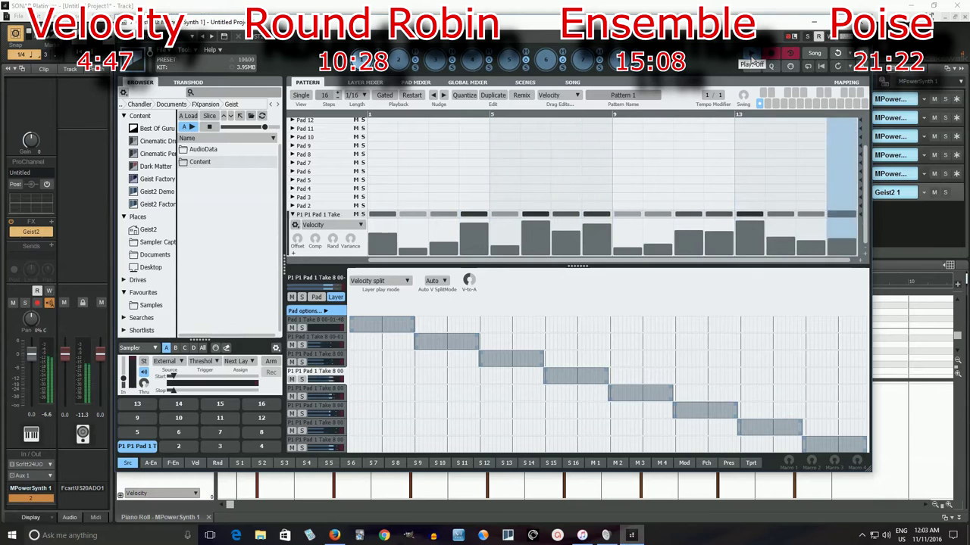
pyautogui.click(751, 56)
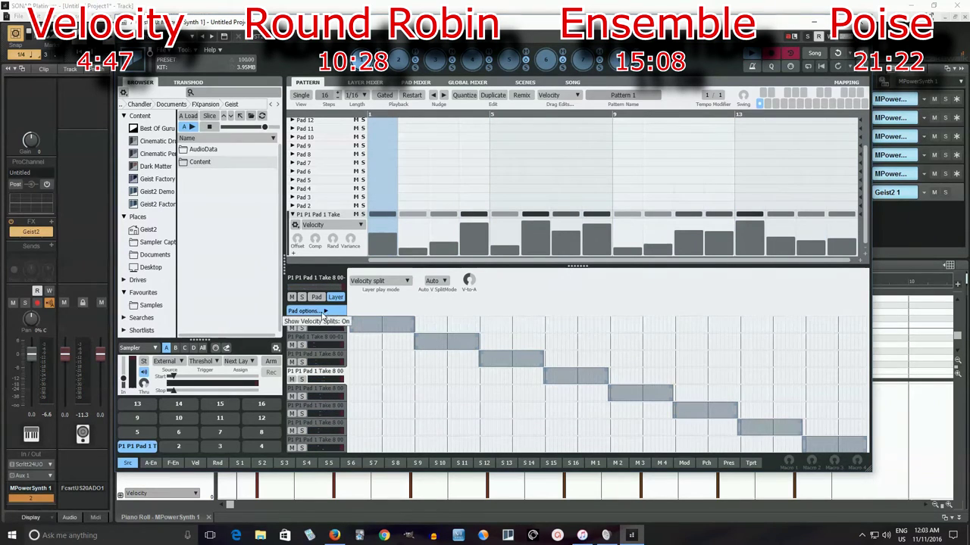
# Hide the velocity splits, set all of pad 1's step velocities to maximum and play the pattern.
pyautogui.click(332, 315)
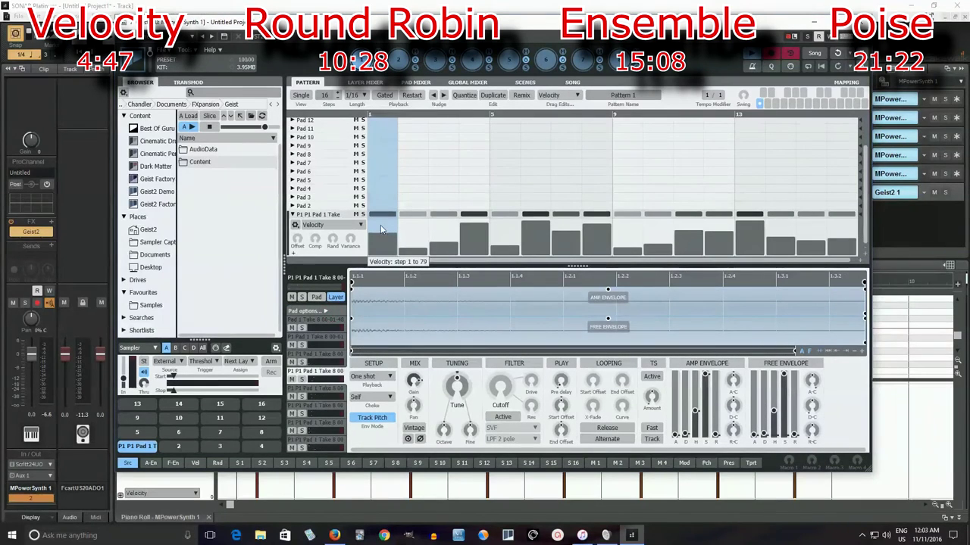
pyautogui.moveTo(320, 242); pyautogui.dragTo(320, 204)
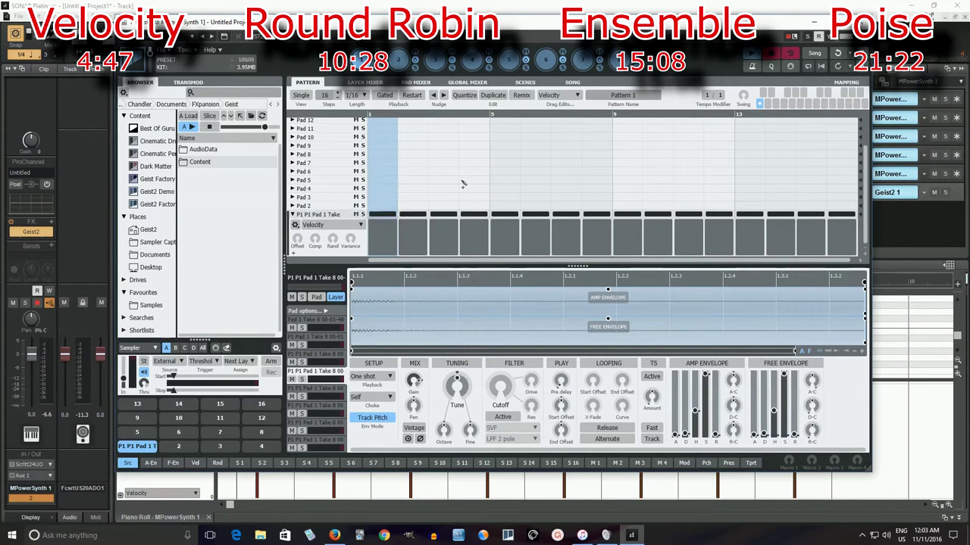
pyautogui.click(751, 56)
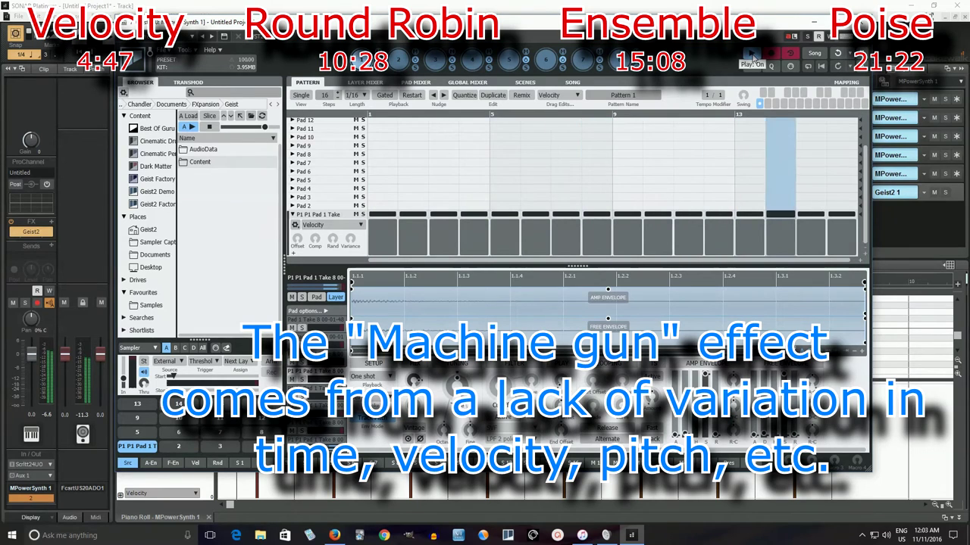
pyautogui.click(752, 56)
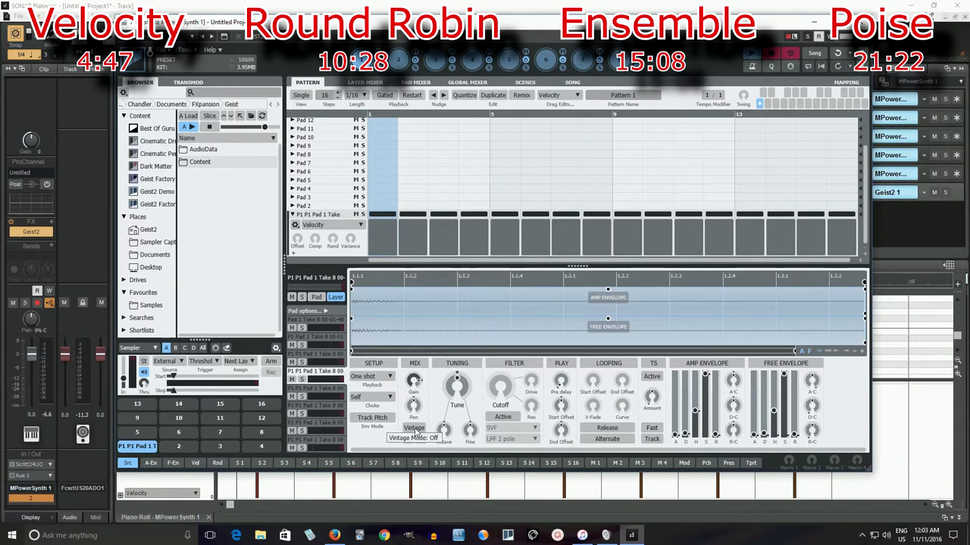
# Assign random fine-tune modulation of -100 to +100 cents to pad 1, check it on the other layers and play the pattern.
pyautogui.click(217, 464)
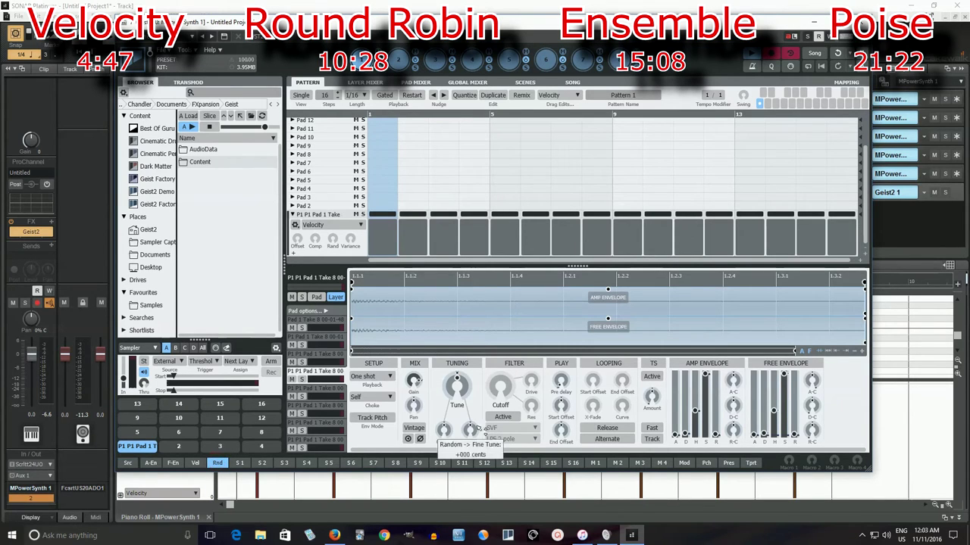
pyautogui.moveTo(478, 431); pyautogui.dragTo(466, 486)
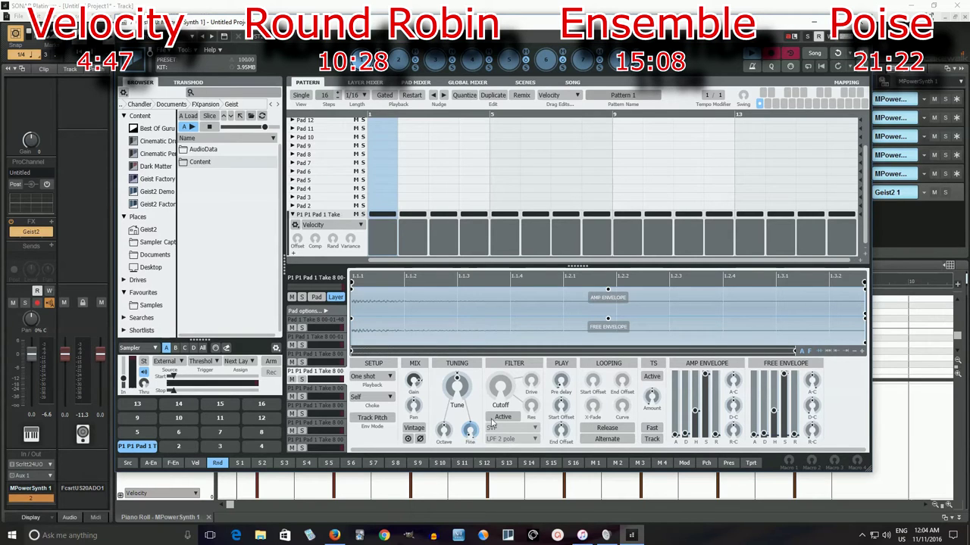
pyautogui.click(337, 354)
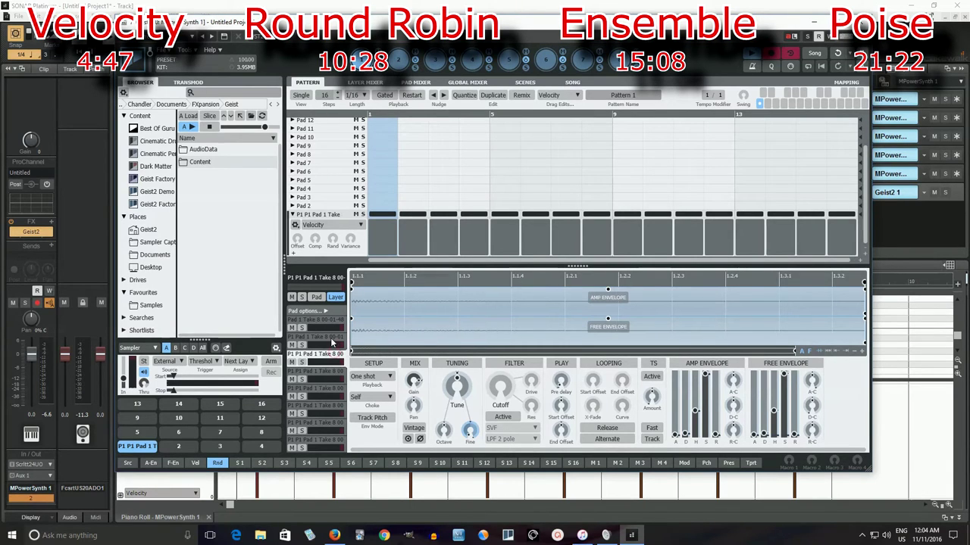
pyautogui.click(331, 336)
pyautogui.click(331, 319)
pyautogui.click(334, 440)
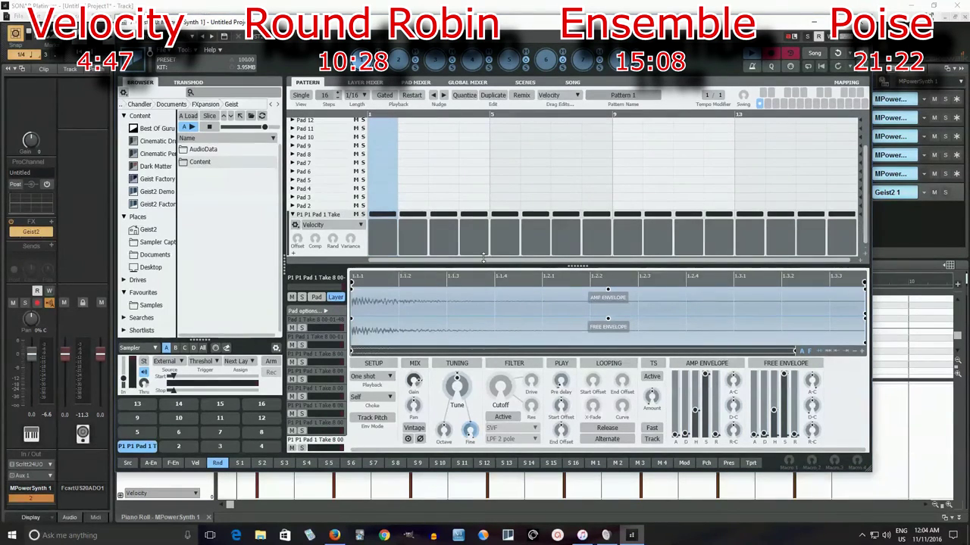
pyautogui.click(754, 53)
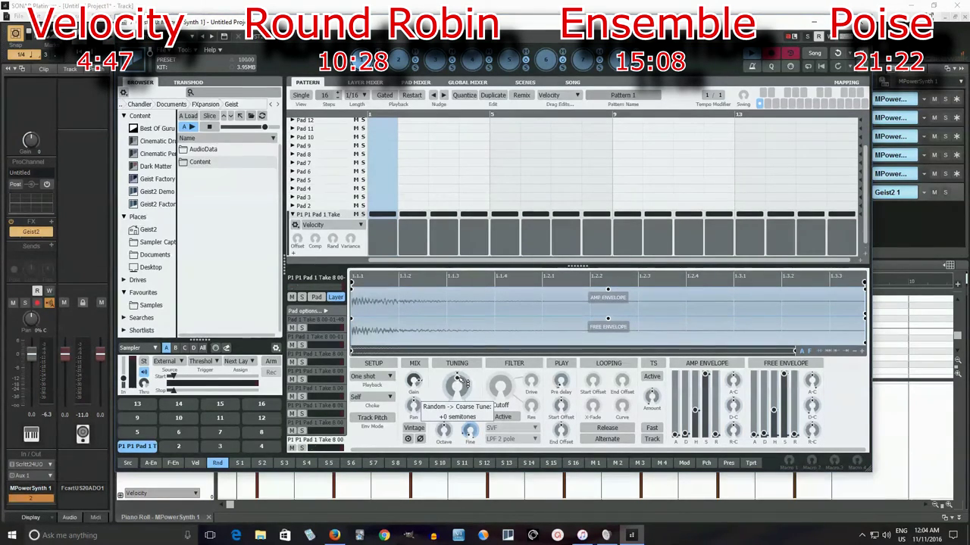
# Set pad 1's random coarse-tune range to -1 to +1 semitones and play the pattern.
pyautogui.moveTo(457, 382); pyautogui.dragTo(459, 386)
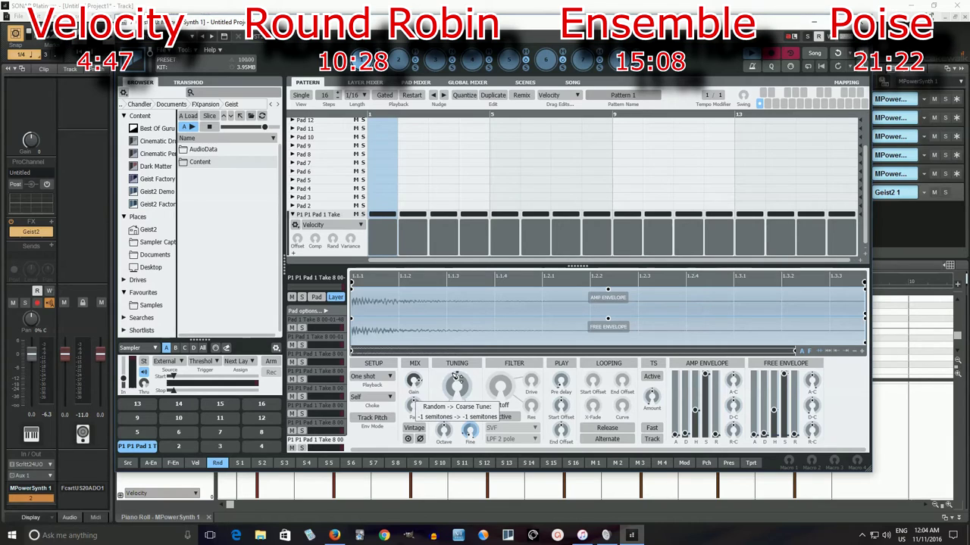
pyautogui.moveTo(476, 377); pyautogui.dragTo(471, 346)
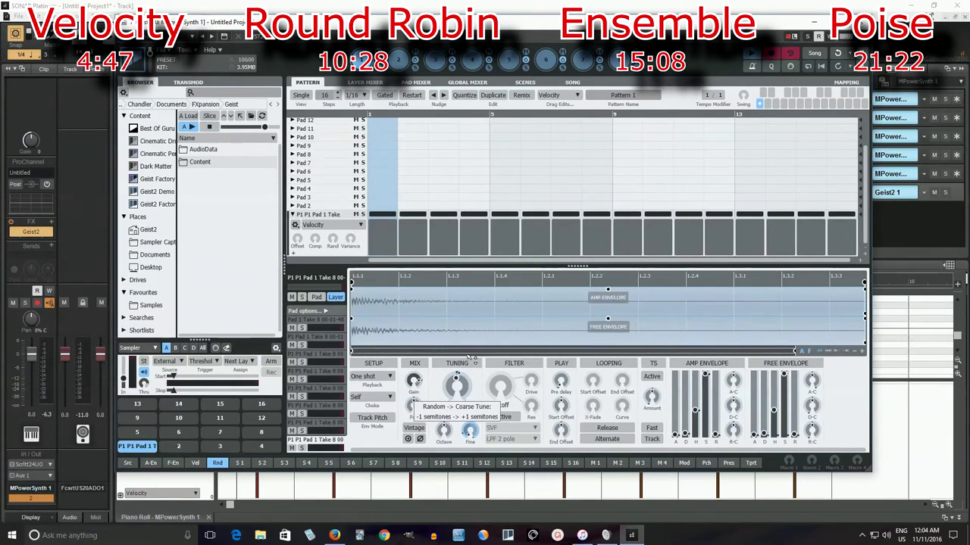
pyautogui.click(219, 464)
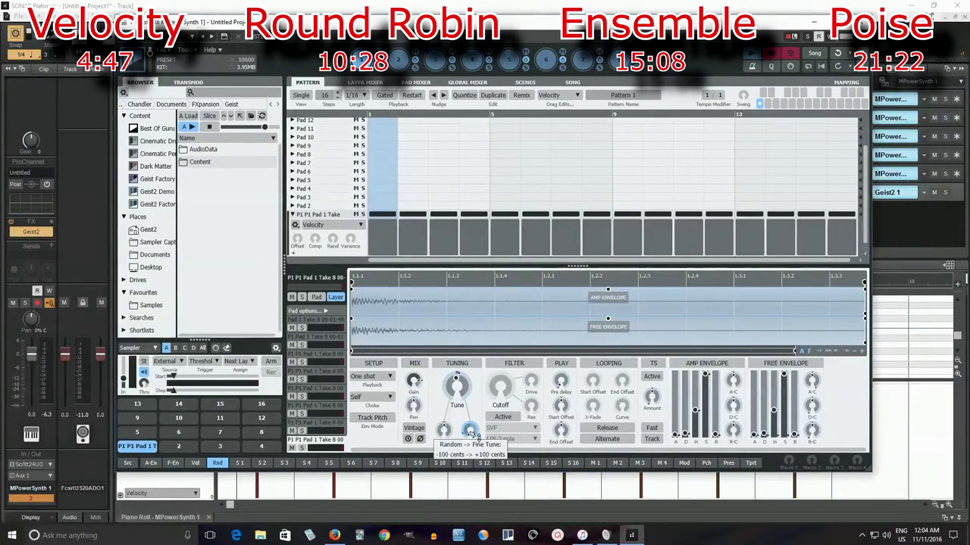
pyautogui.moveTo(471, 431)
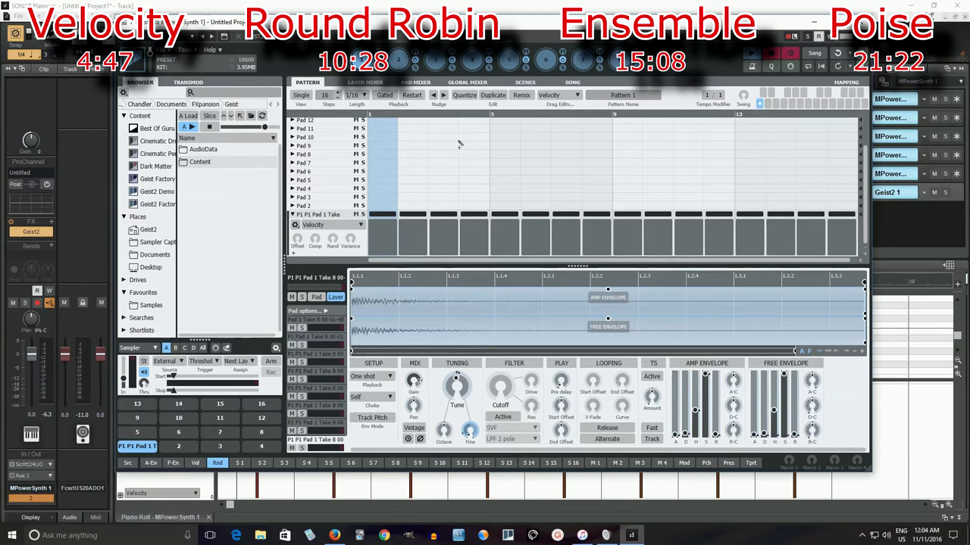
pyautogui.click(754, 56)
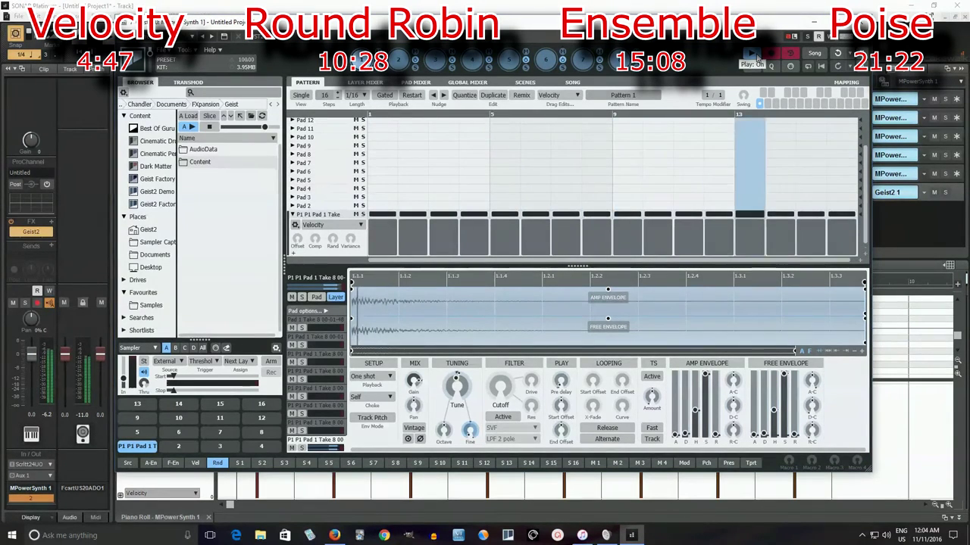
pyautogui.click(755, 56)
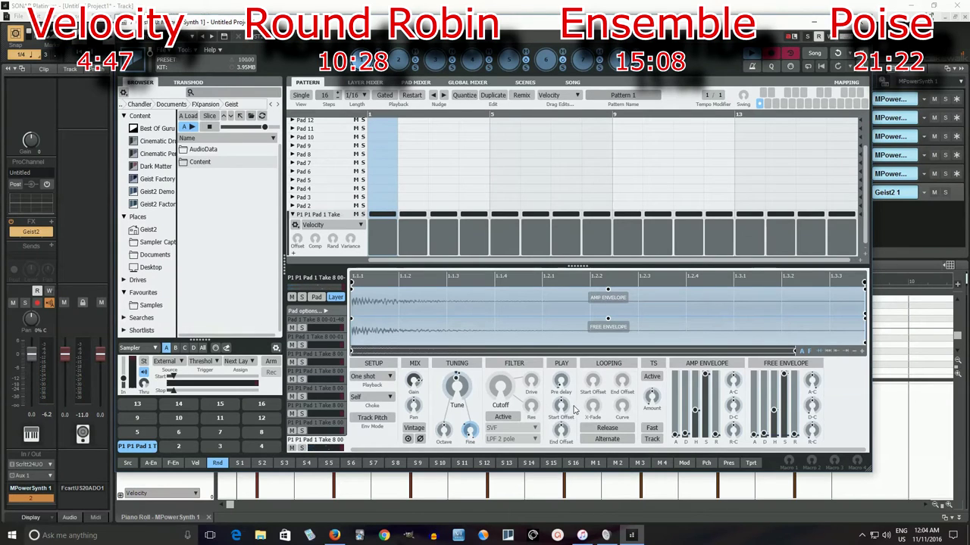
# Add random modulation to pad 1's pre-delay time and play the pattern.
pyautogui.moveTo(560, 395)
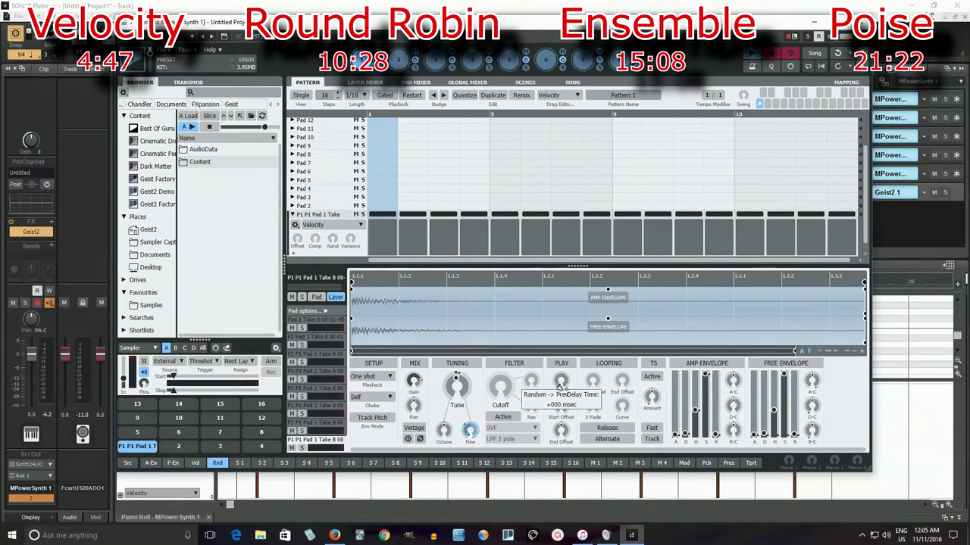
pyautogui.moveTo(560, 386); pyautogui.dragTo(562, 369)
pyautogui.moveTo(562, 361); pyautogui.dragTo(563, 361)
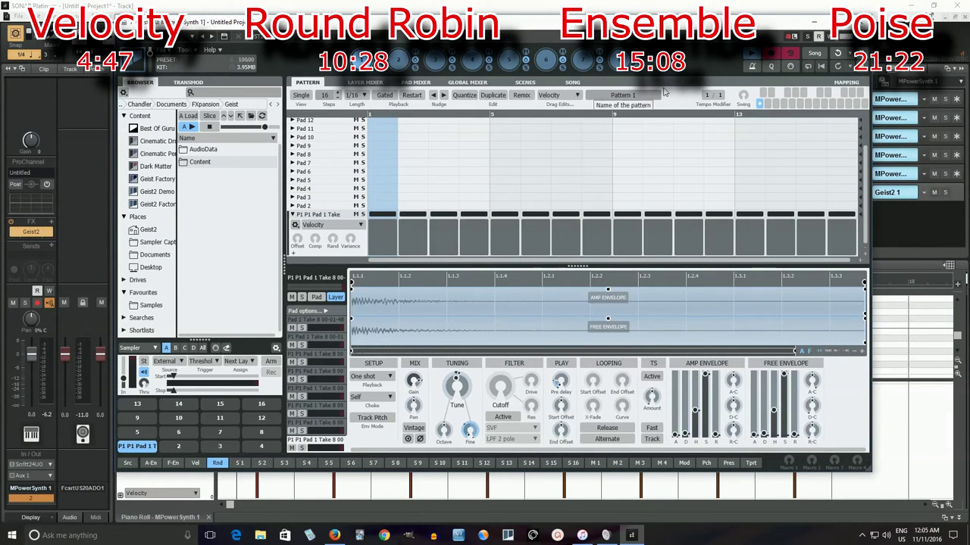
pyautogui.click(750, 59)
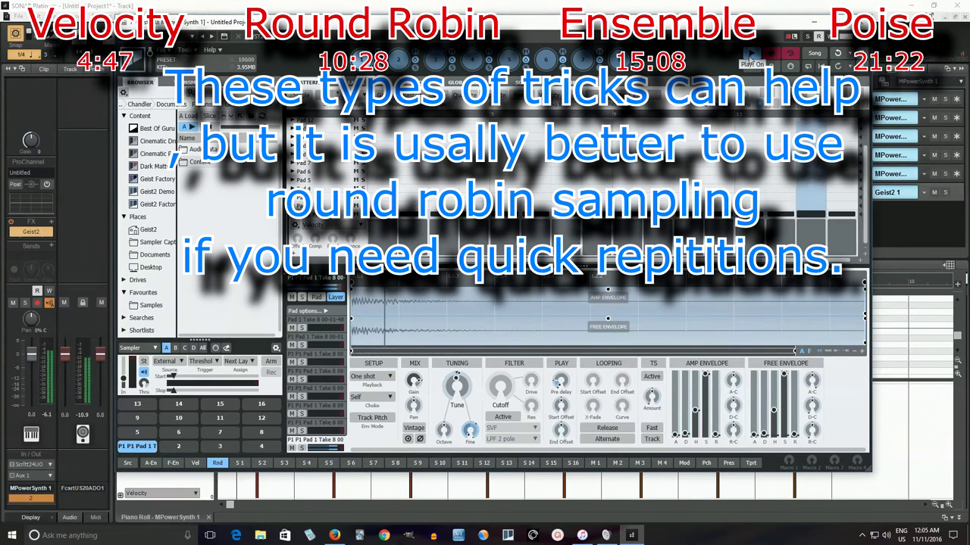
pyautogui.click(750, 59)
pyautogui.moveTo(559, 384)
pyautogui.scroll(-2, 559, 385)
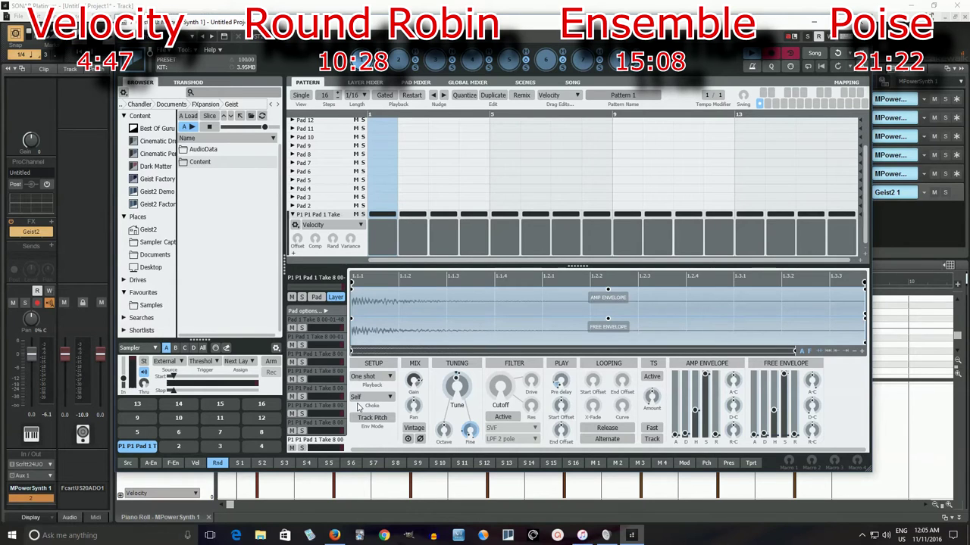
# Clear pad 1 of its sampled layers and minimize the Geist2 window.
pyautogui.rightClick(148, 449)
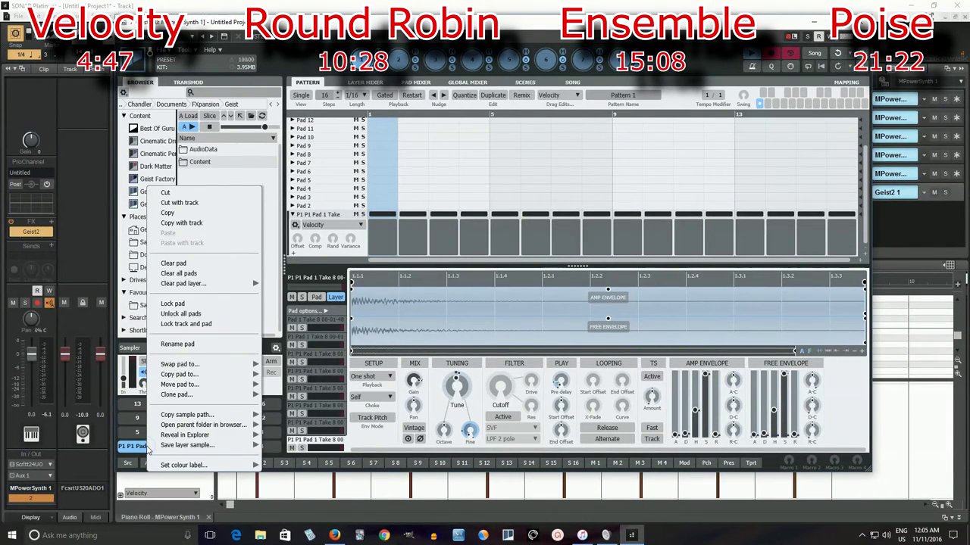
pyautogui.click(192, 263)
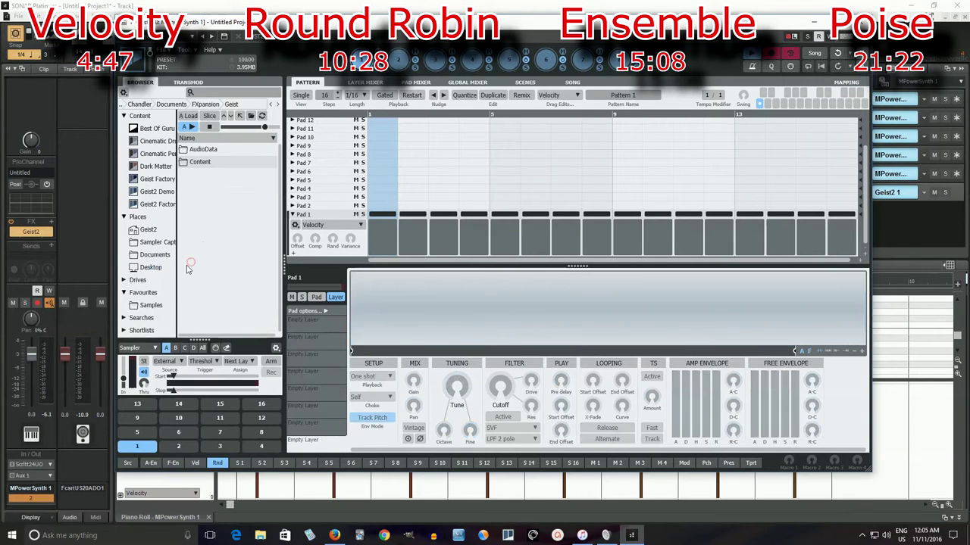
pyautogui.click(817, 16)
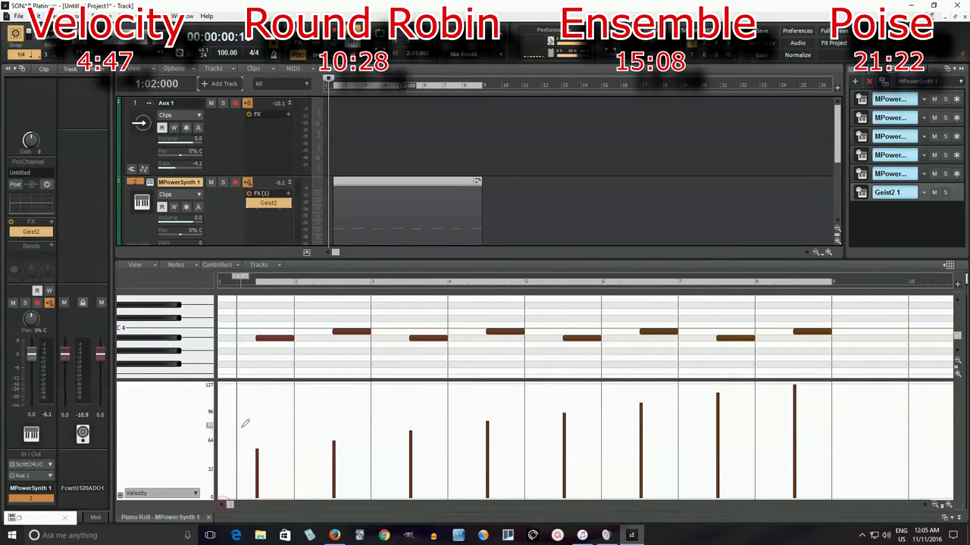
# Select all notes in the MPowerSynth 1 piano roll and level their velocities at about 110.
pyautogui.press('t')
pyautogui.click(214, 404)
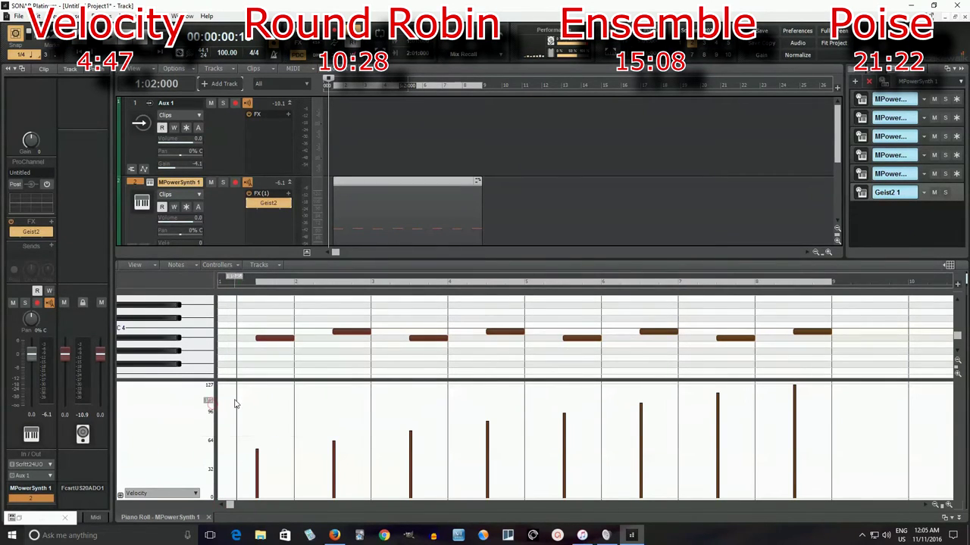
pyautogui.press('t')
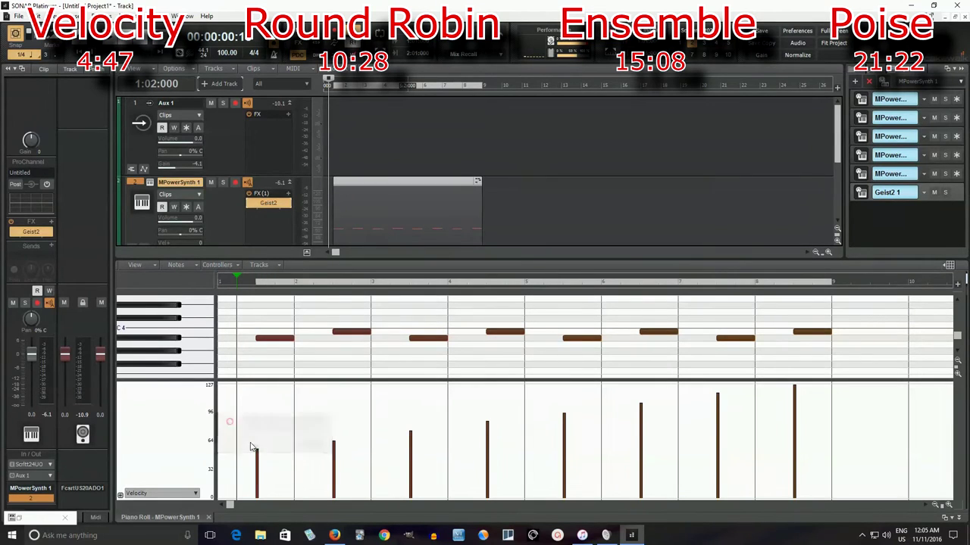
pyautogui.hotkey('ctrl', 'a')
pyautogui.moveTo(256, 444); pyautogui.dragTo(257, 399)
pyautogui.click(262, 376)
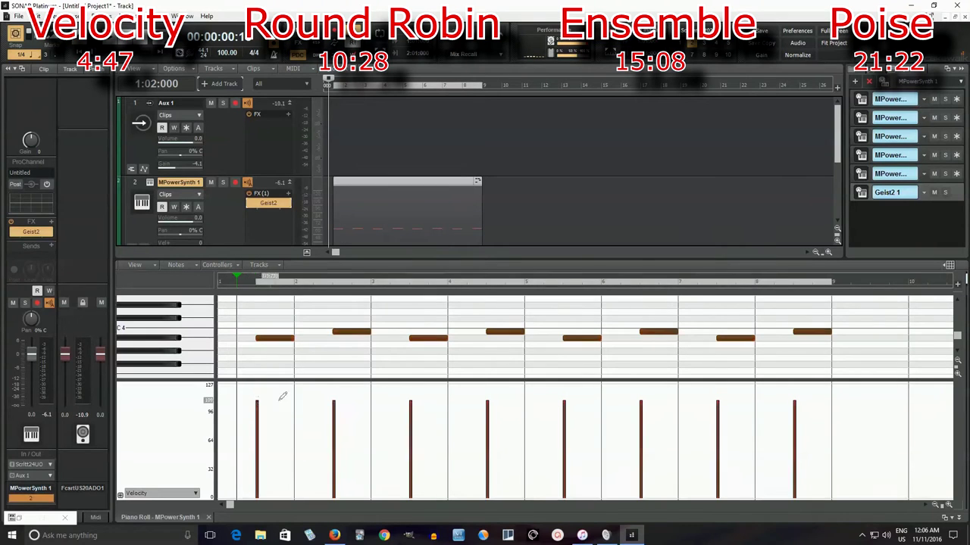
# Vary the velocities of the MPowerSynth 1 notes slightly between about 110 and 125 and move the playhead to the first note.
pyautogui.click(312, 349)
pyautogui.moveTo(335, 401); pyautogui.dragTo(334, 392)
pyautogui.moveTo(257, 400); pyautogui.dragTo(257, 390)
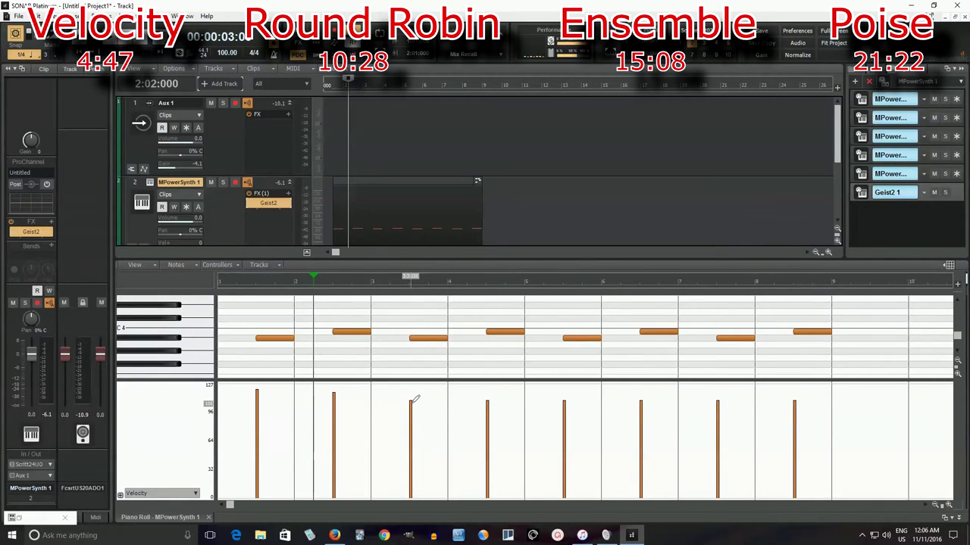
pyautogui.moveTo(409, 402); pyautogui.dragTo(412, 398)
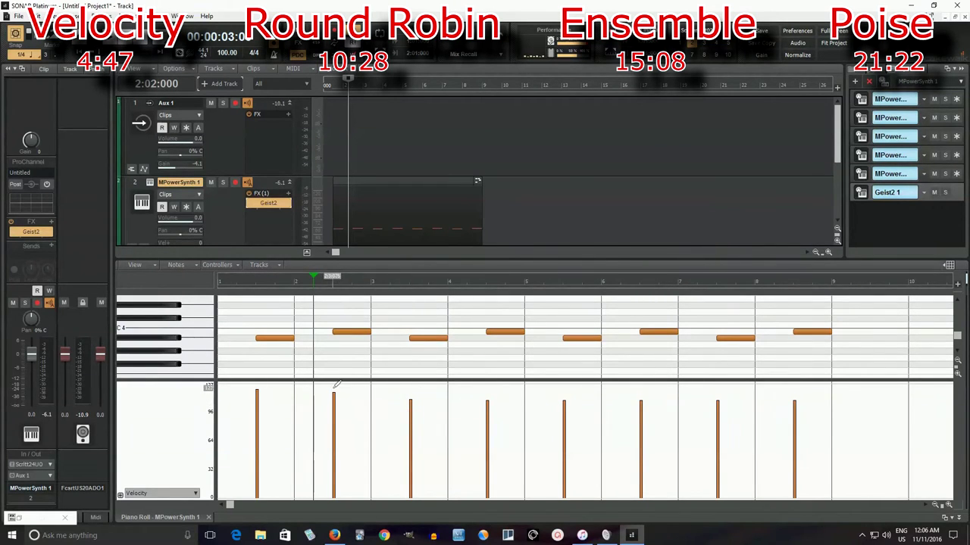
pyautogui.moveTo(331, 392); pyautogui.dragTo(335, 397)
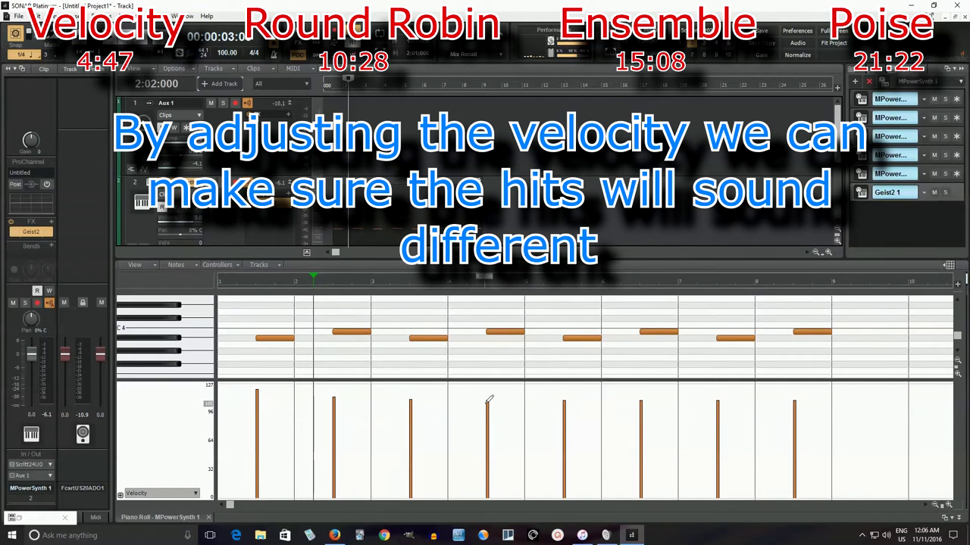
pyautogui.moveTo(493, 396); pyautogui.dragTo(488, 392)
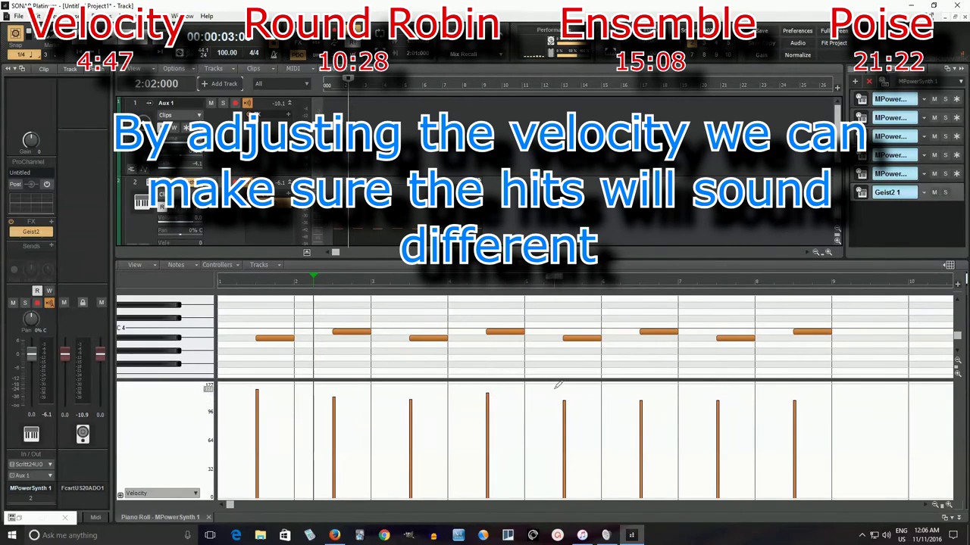
pyautogui.moveTo(563, 400); pyautogui.dragTo(563, 397)
pyautogui.moveTo(647, 402); pyautogui.dragTo(643, 391)
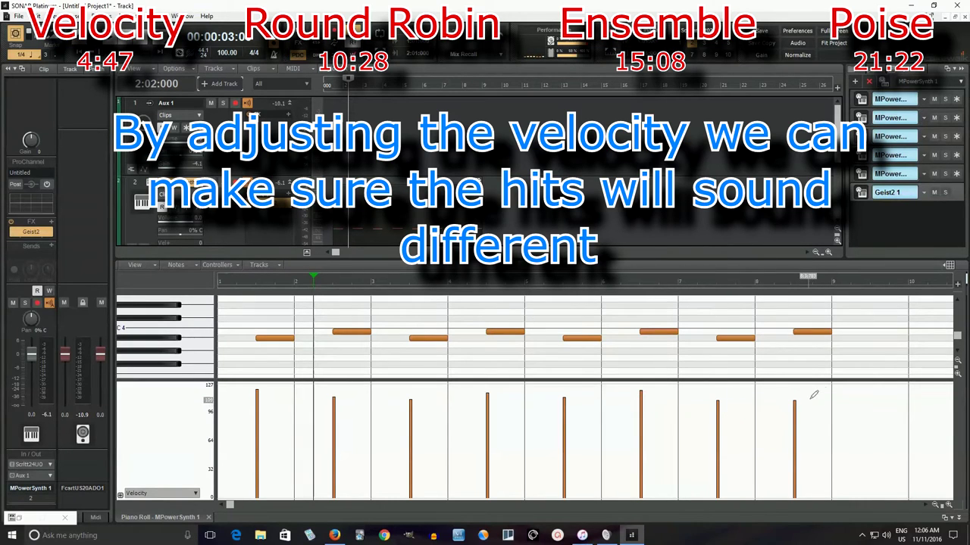
pyautogui.moveTo(795, 403); pyautogui.dragTo(794, 392)
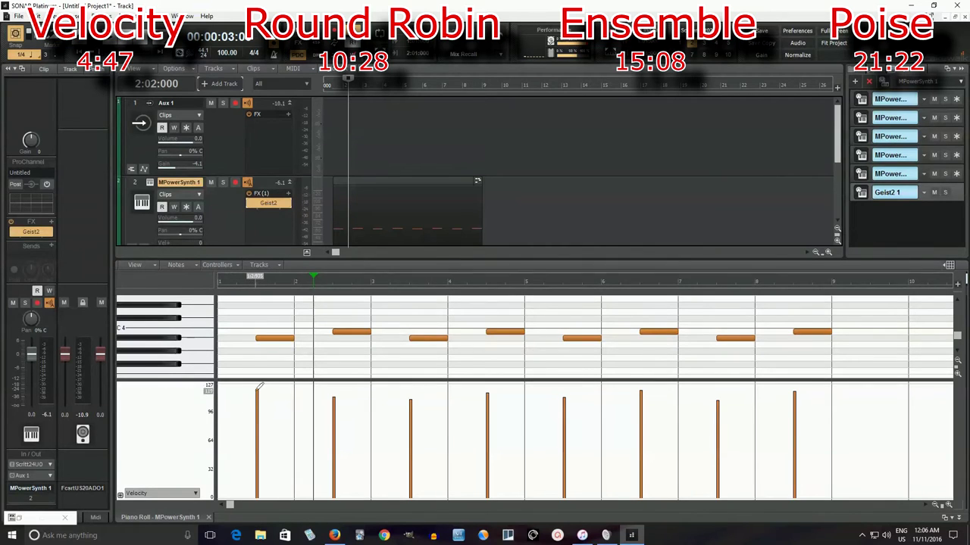
pyautogui.moveTo(258, 390); pyautogui.dragTo(256, 387)
pyautogui.click(332, 85)
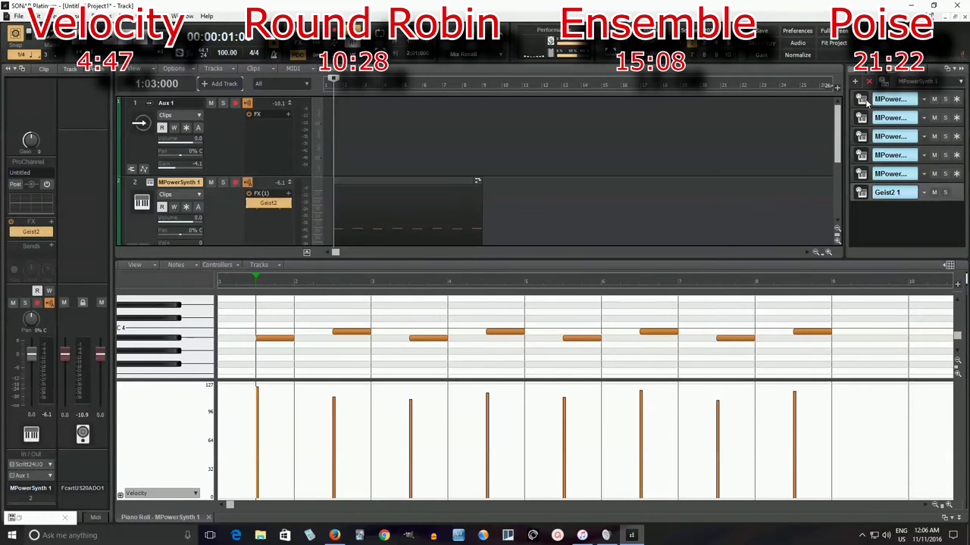
# In MPowerSynth 1, widen Modulator 1's random range for the Osc 1 pitch cents to both slider limits and close the synth.
pyautogui.click(861, 100)
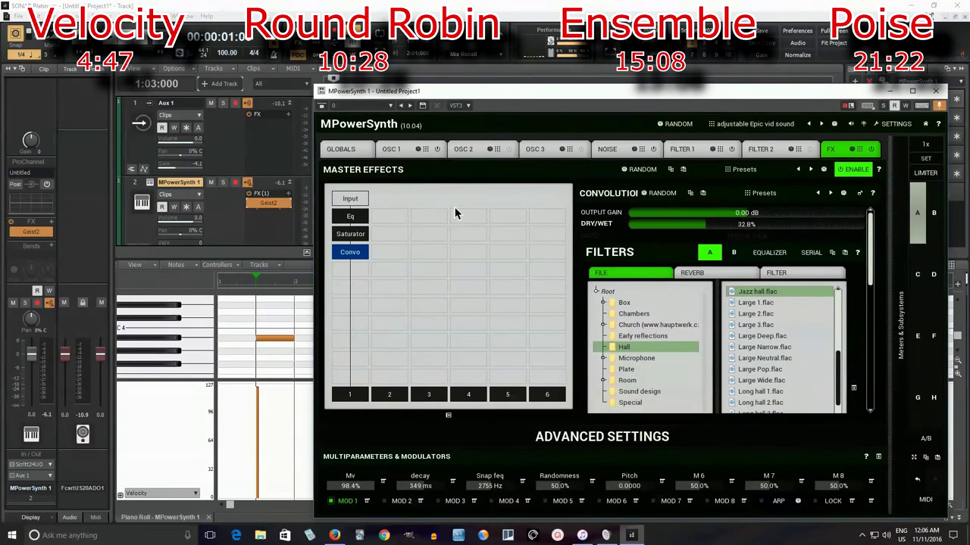
pyautogui.click(392, 152)
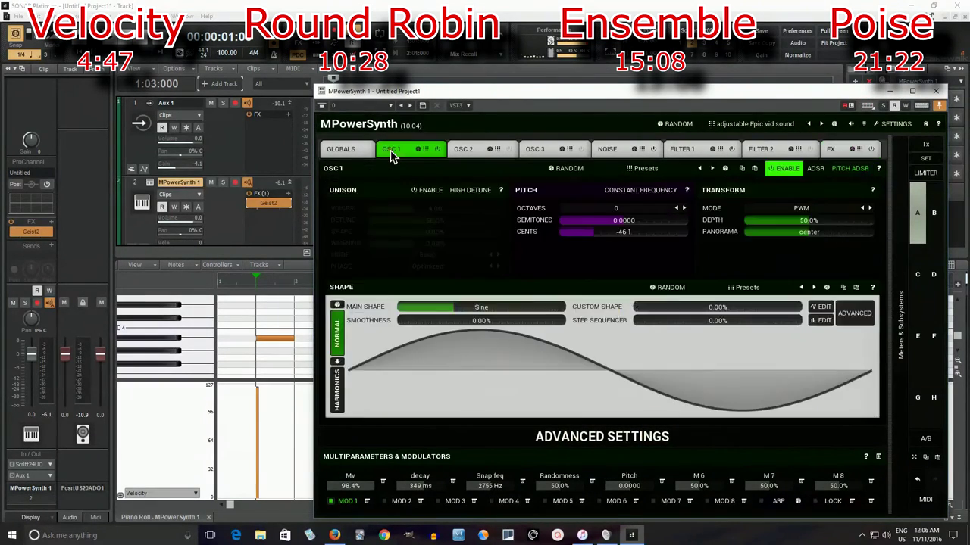
pyautogui.click(345, 502)
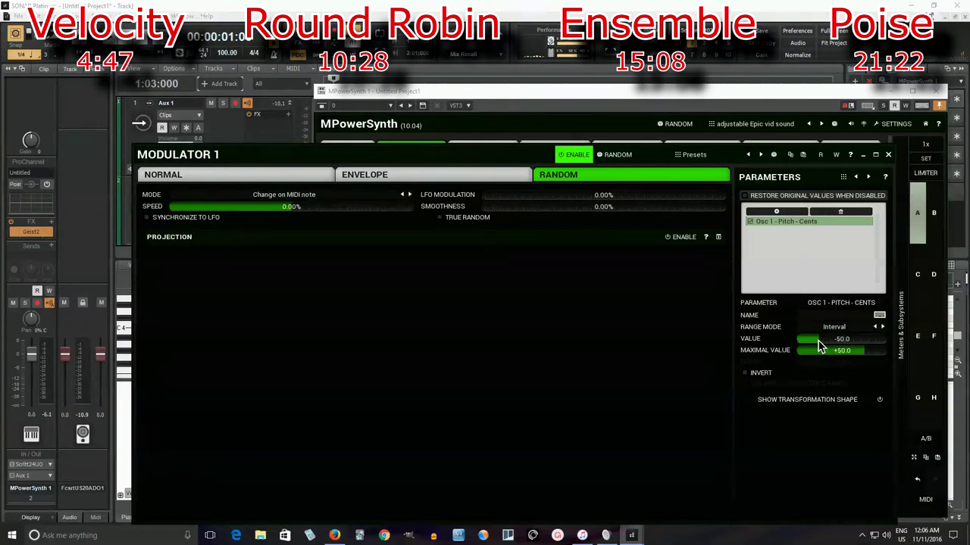
pyautogui.moveTo(818, 344); pyautogui.dragTo(774, 351)
pyautogui.moveTo(855, 351); pyautogui.dragTo(894, 349)
pyautogui.click(887, 151)
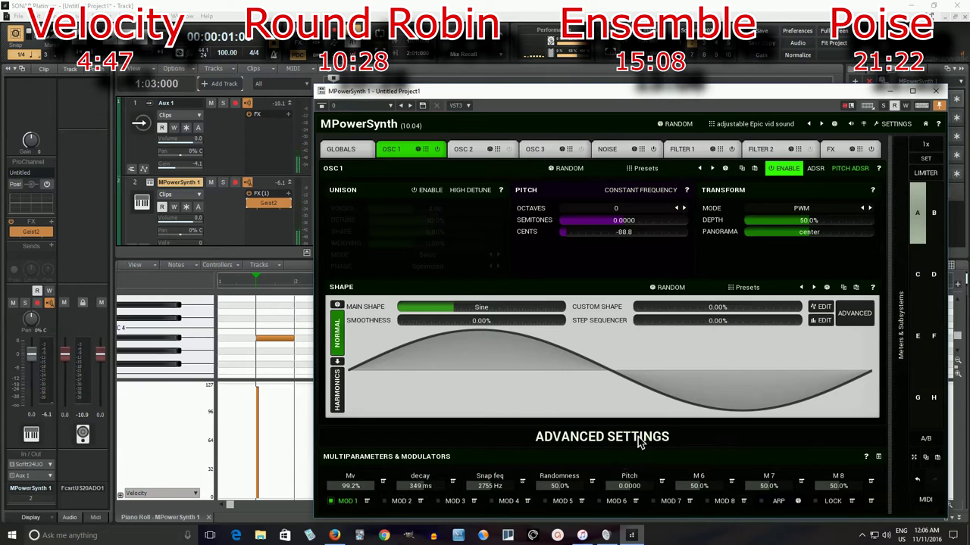
pyautogui.click(935, 91)
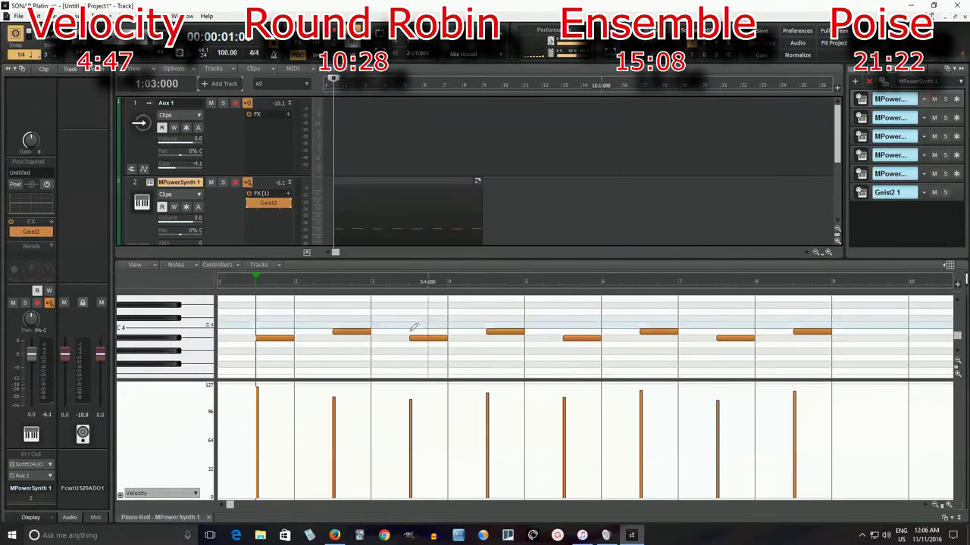
# Play the velocity-varied notes through the synth and return the playhead to the first note.
pyautogui.press('space')
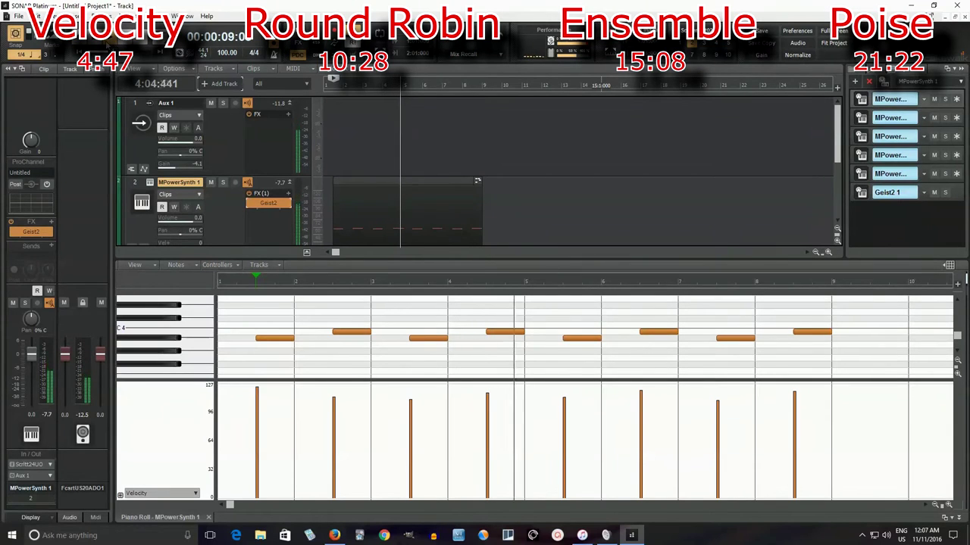
pyautogui.press('space')
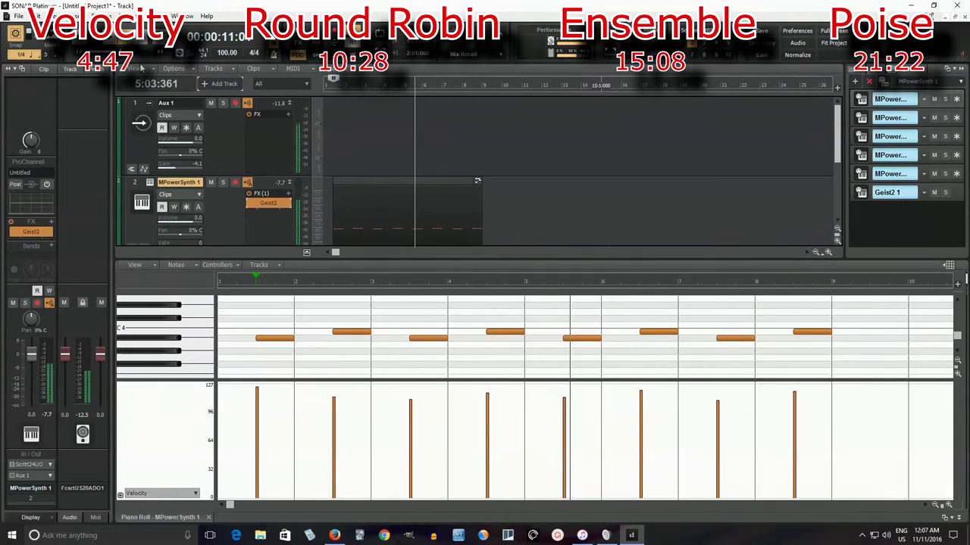
pyautogui.press('w')
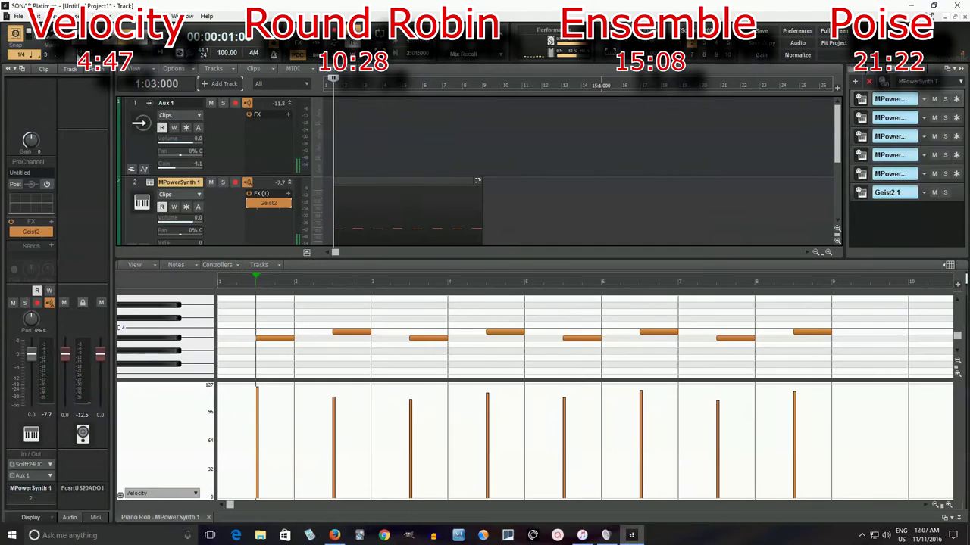
# Set the layer play mode of Geist2's pad 1 to Round robin and audition the pad.
pyautogui.doubleClick(268, 203)
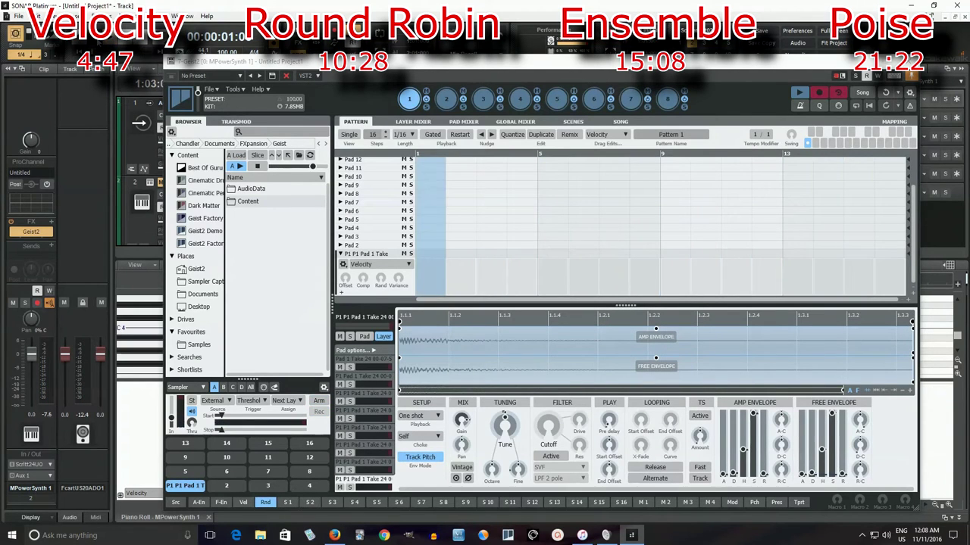
pyautogui.click(372, 352)
pyautogui.click(456, 321)
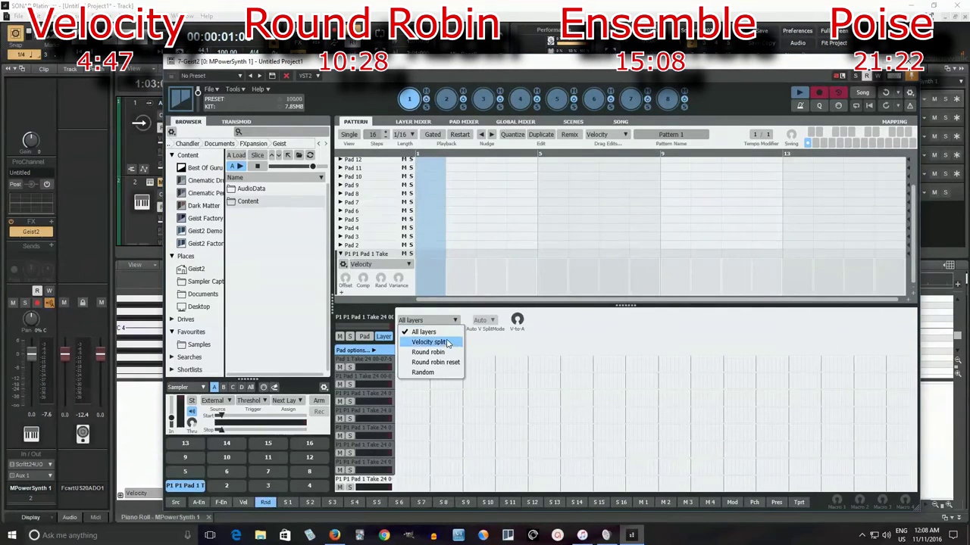
pyautogui.click(445, 353)
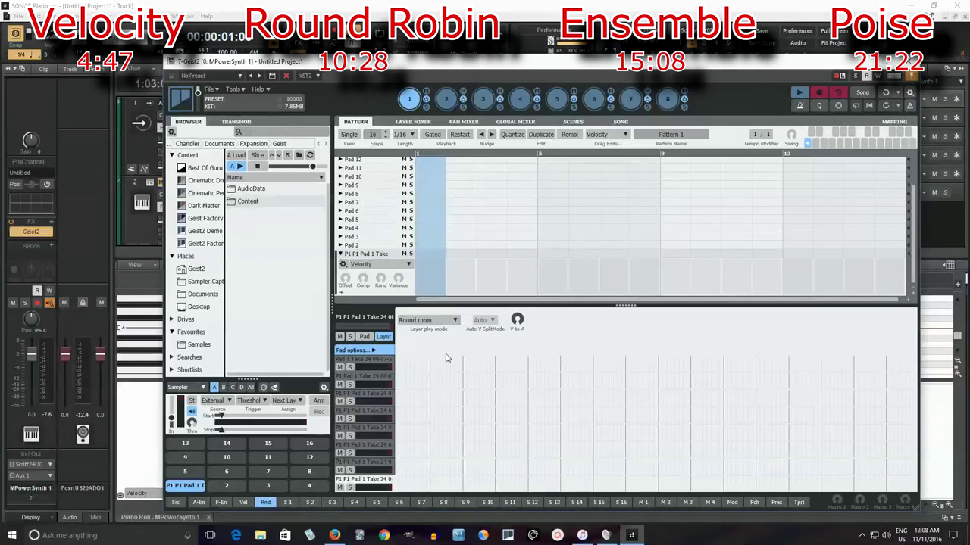
pyautogui.click(372, 352)
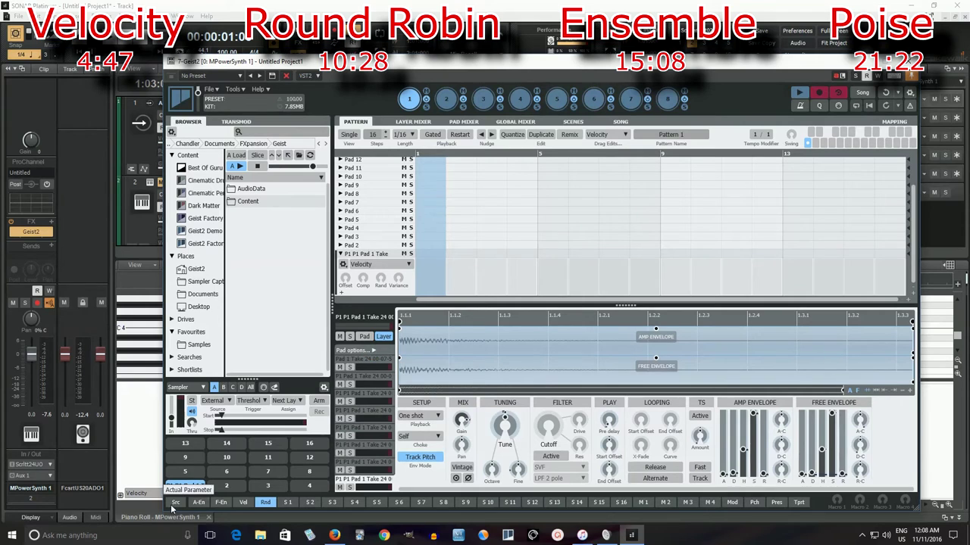
pyautogui.click(188, 489)
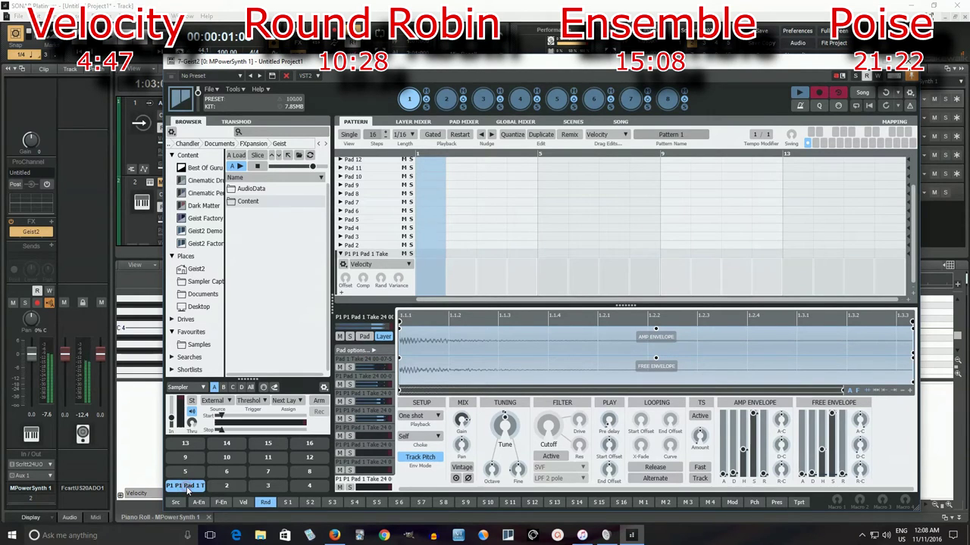
pyautogui.click(188, 489)
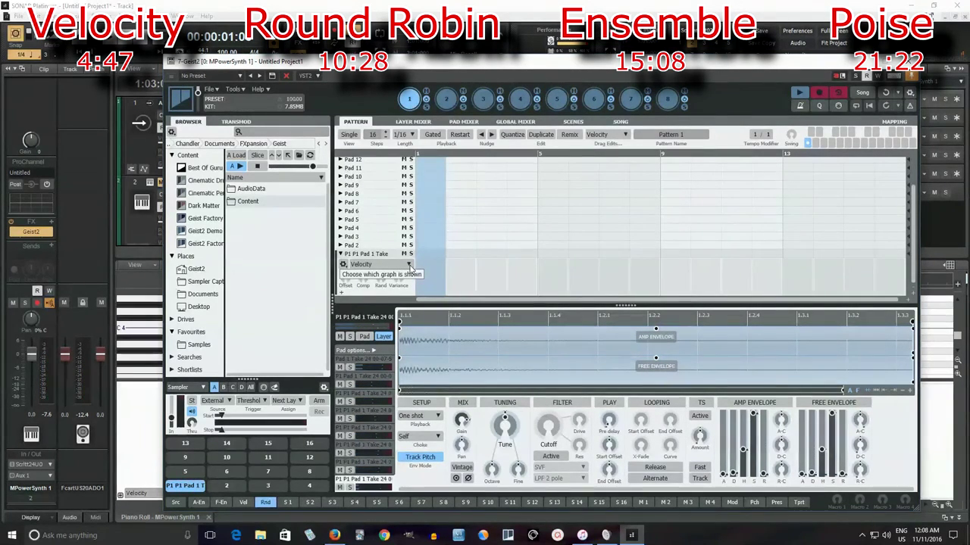
# Fill all 16 pattern steps of pad 1 at a 1/32 step length and play the pattern.
pyautogui.moveTo(428, 264); pyautogui.dragTo(894, 262)
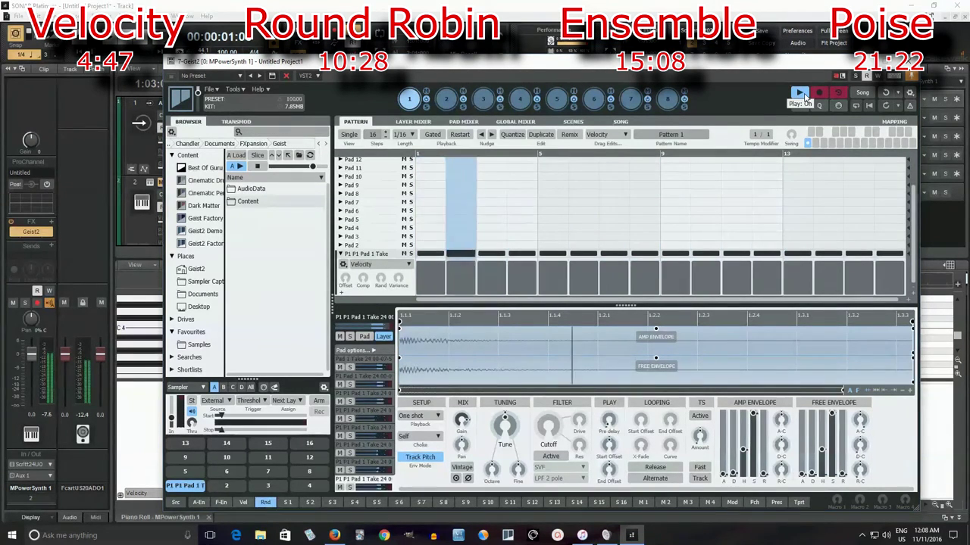
pyautogui.click(801, 93)
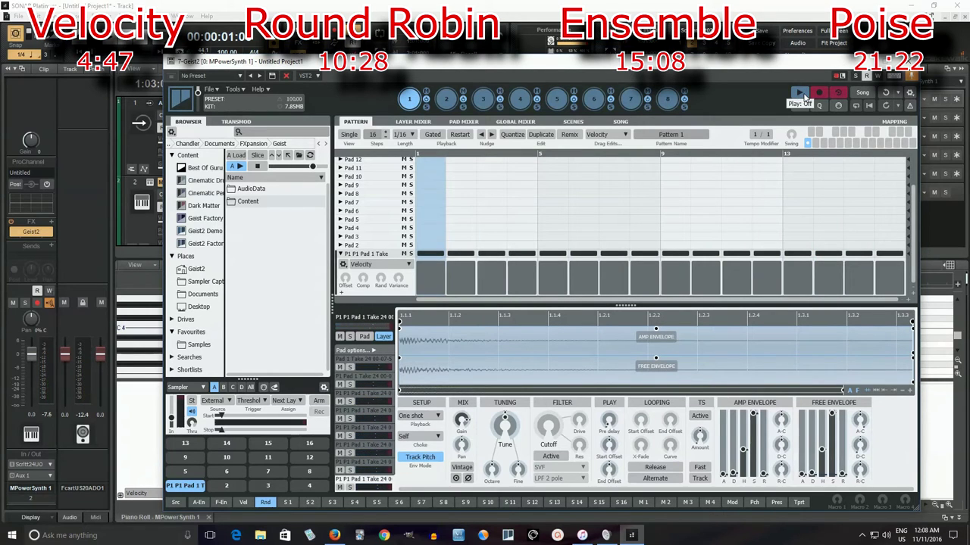
pyautogui.click(403, 135)
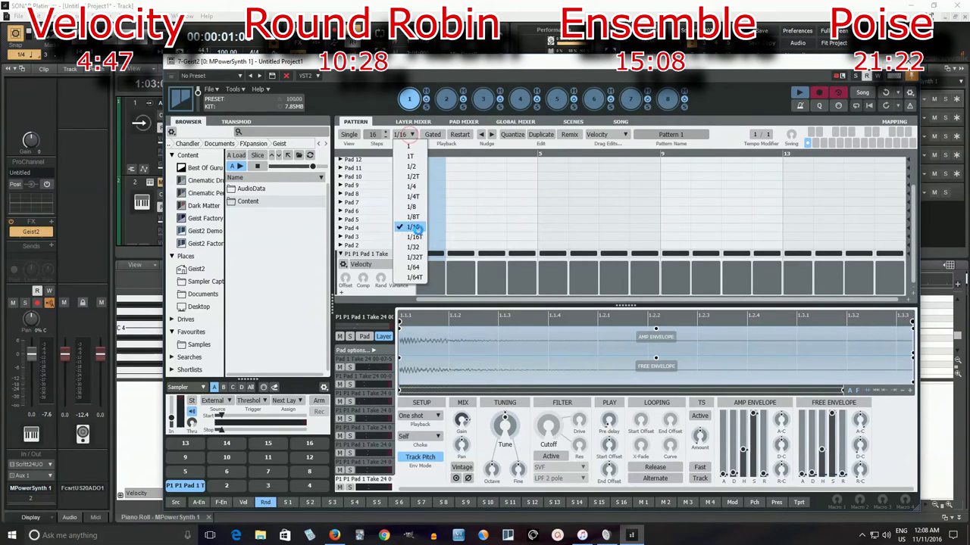
pyautogui.click(412, 248)
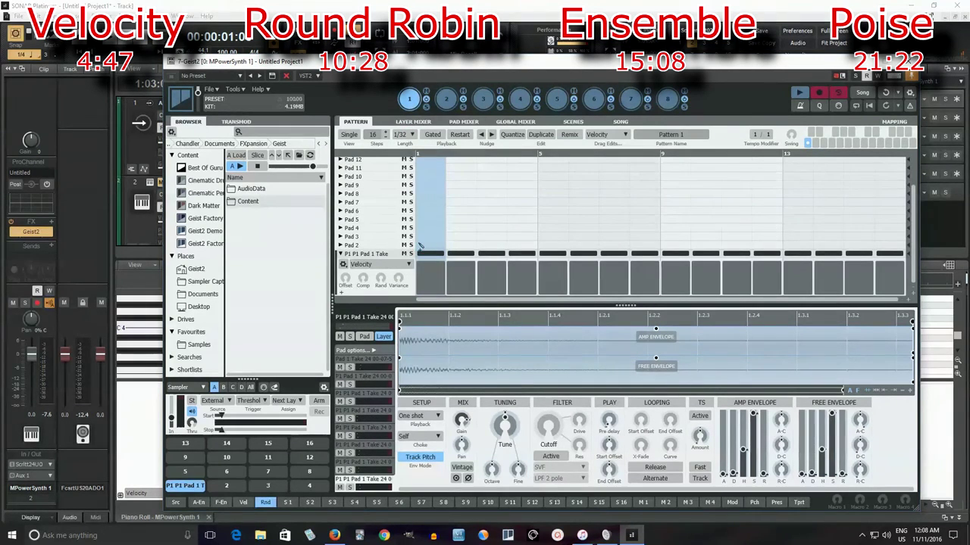
pyautogui.click(799, 95)
# Activate pad 1's filter as Japan, LPF 2 pole, with velocity modulating the cutoff from 1.41 kHz to 28.16 kHz.
pyautogui.click(243, 502)
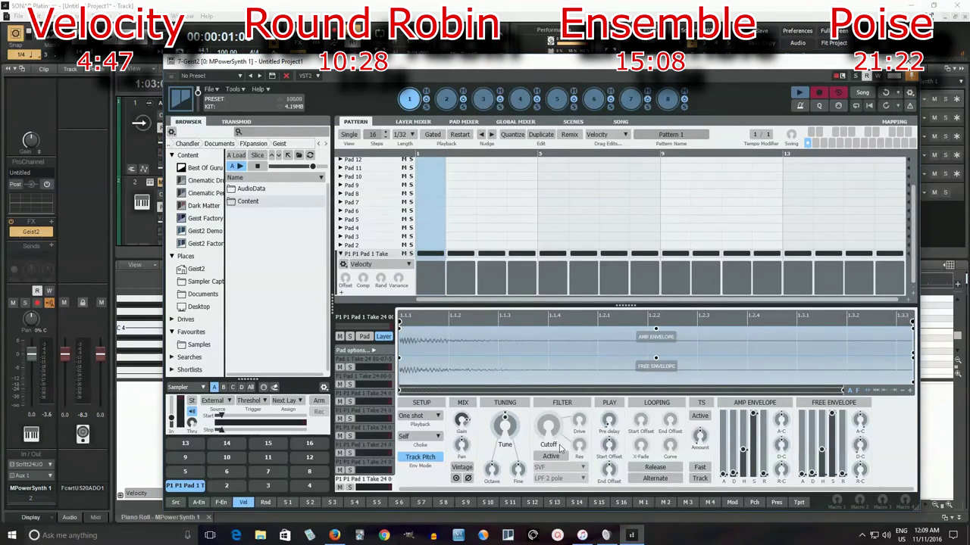
pyautogui.click(582, 468)
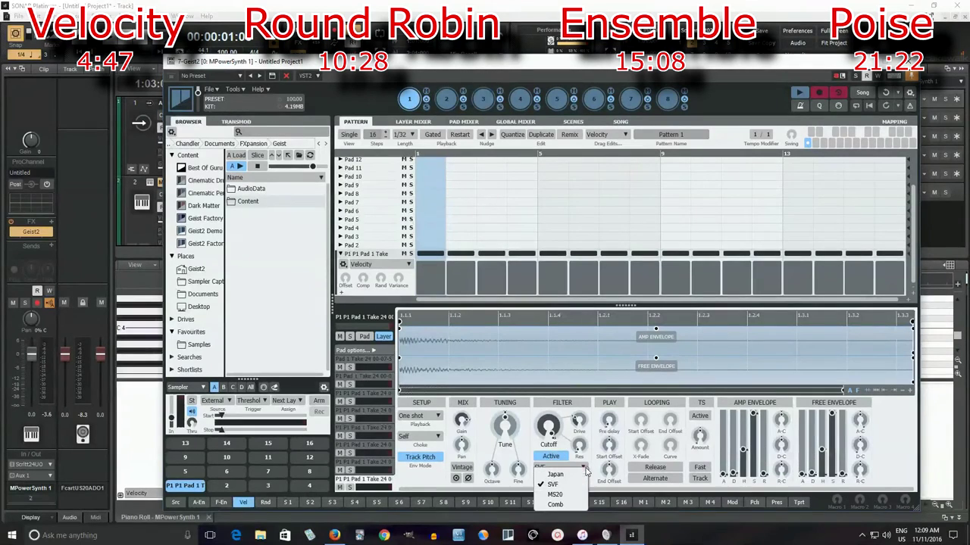
pyautogui.click(581, 475)
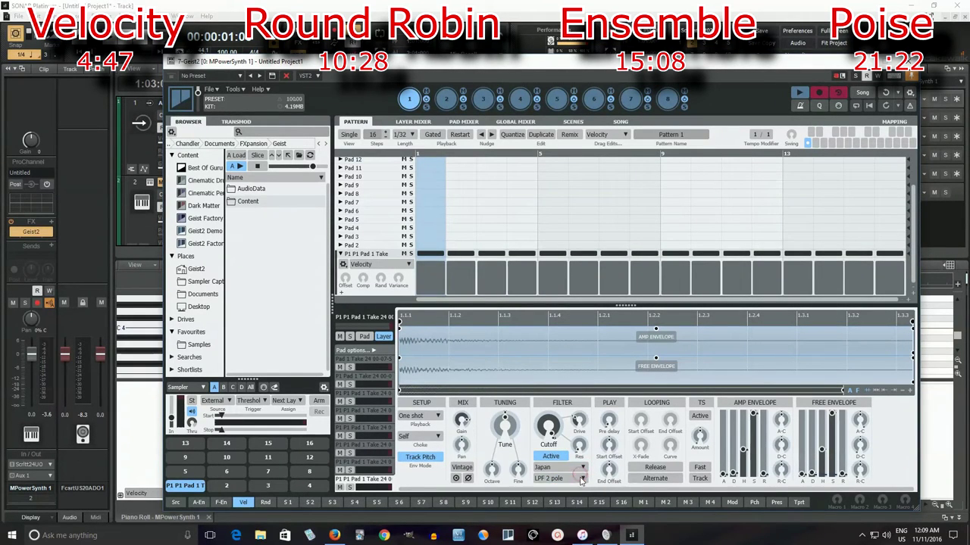
pyautogui.click(583, 479)
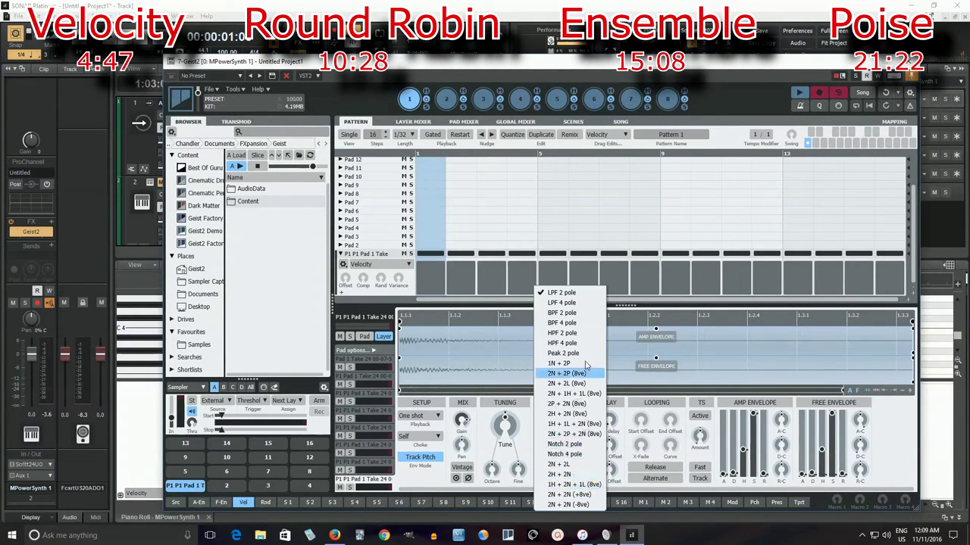
pyautogui.click(579, 294)
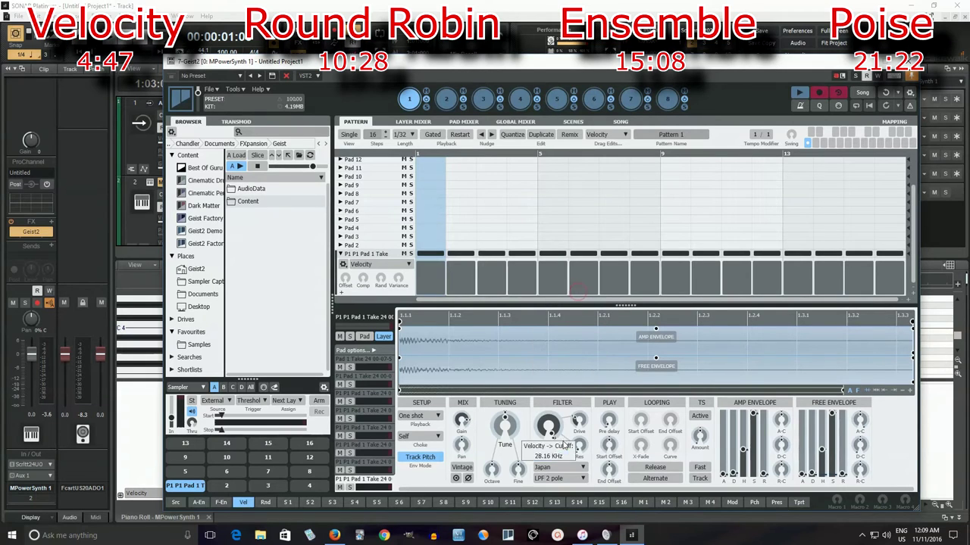
pyautogui.moveTo(561, 437); pyautogui.dragTo(560, 471)
pyautogui.moveTo(563, 417); pyautogui.dragTo(563, 436)
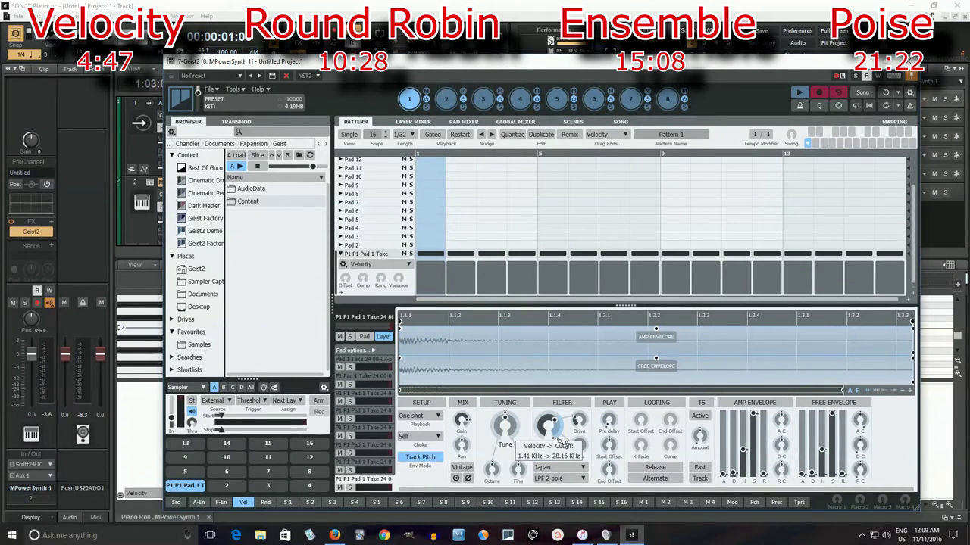
# Audition pad 1 at different velocities to hear the filter cutoff modulation.
pyautogui.click(170, 487)
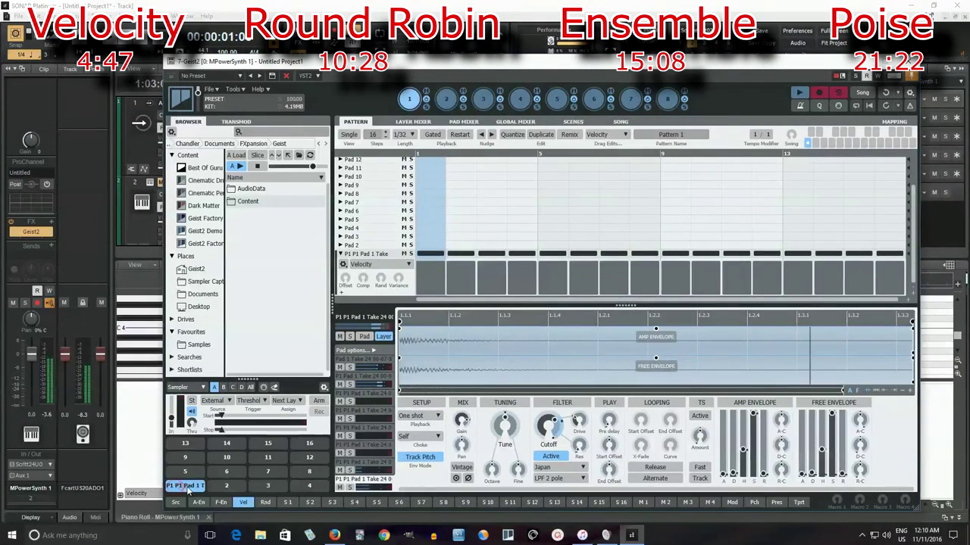
pyautogui.click(194, 488)
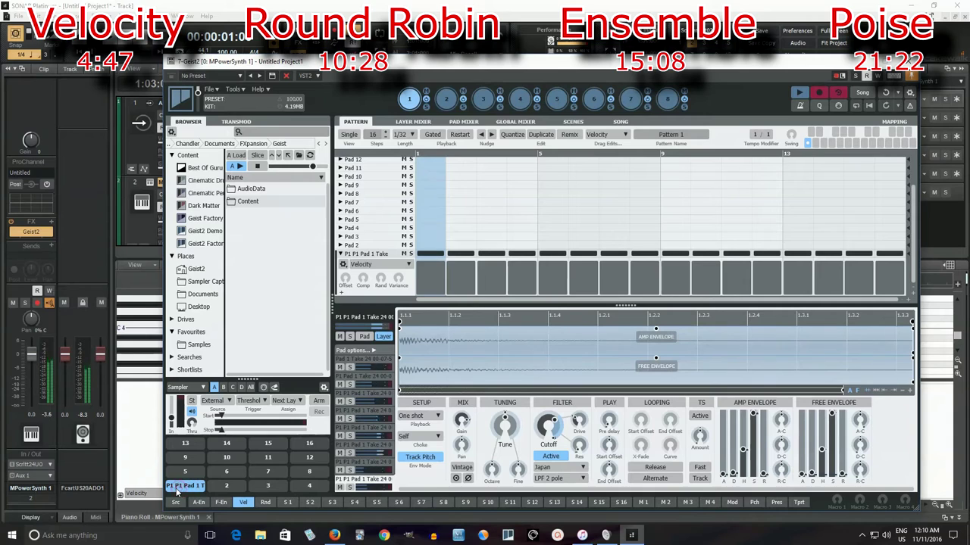
pyautogui.click(175, 488)
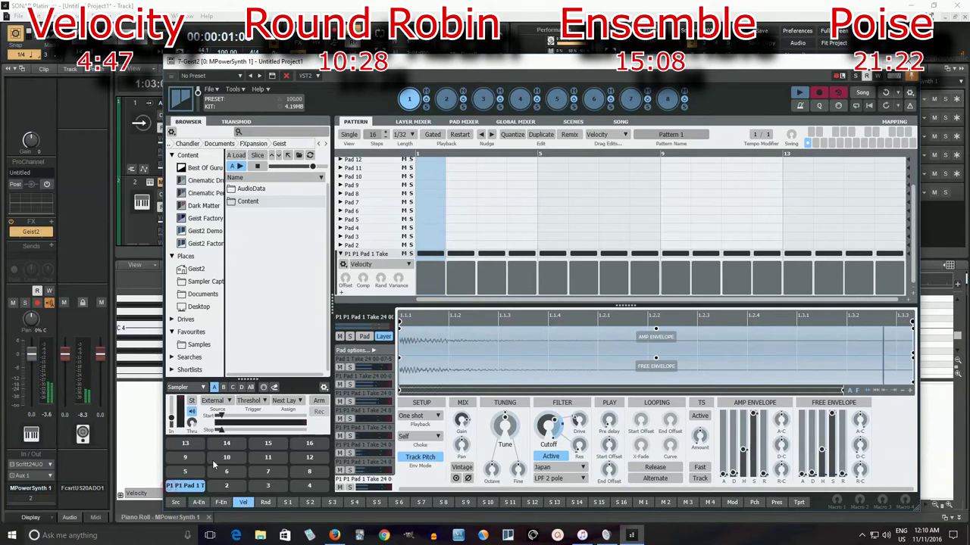
# Apply the RampUp shape to pad 1's velocity lane and play the pattern.
pyautogui.click(342, 264)
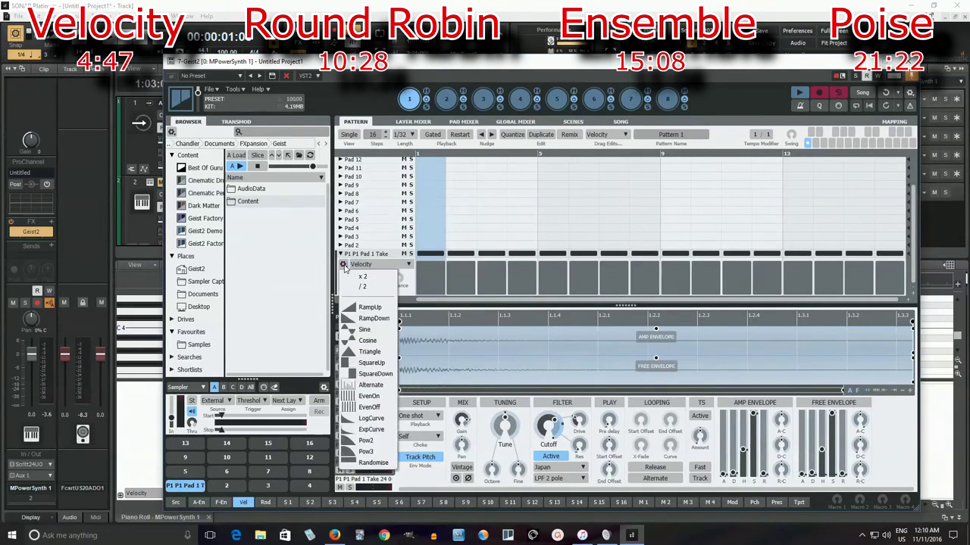
pyautogui.click(374, 311)
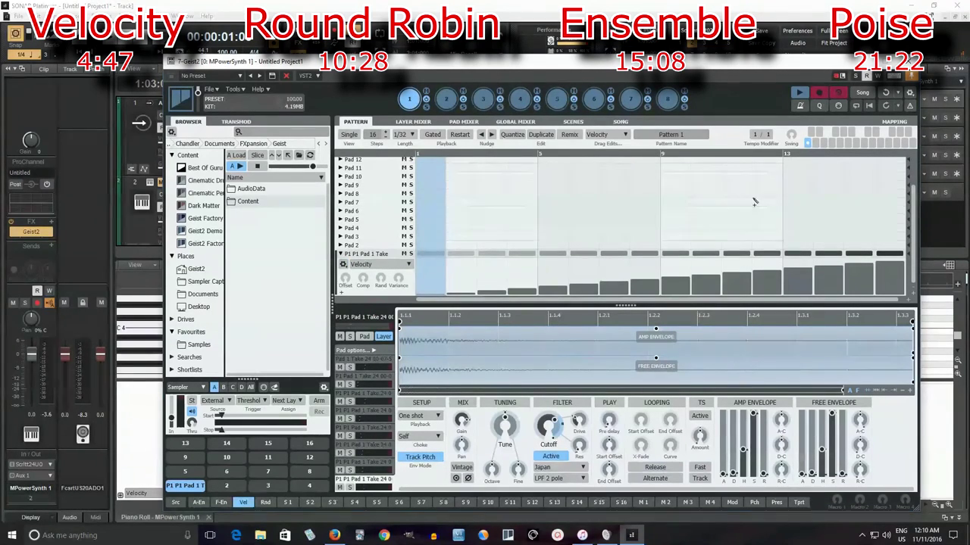
pyautogui.click(801, 93)
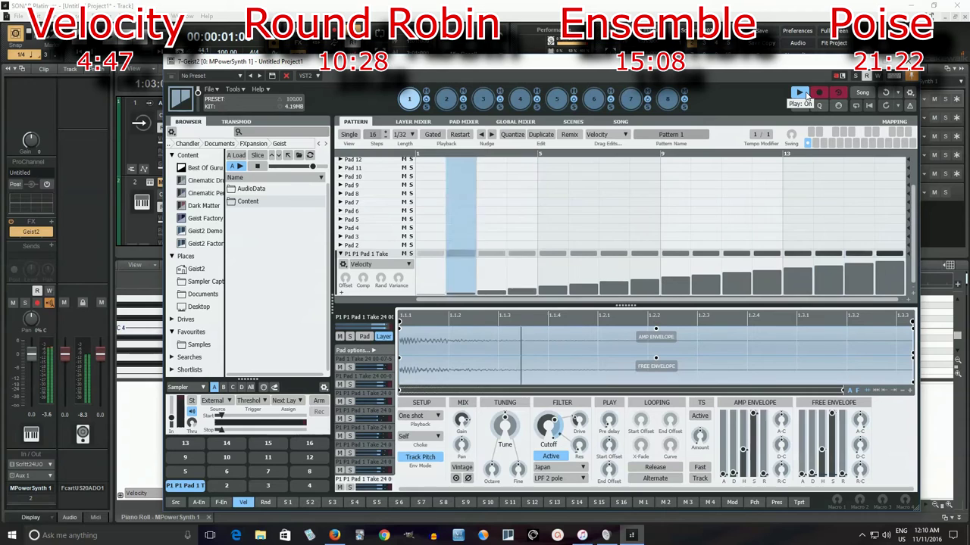
pyautogui.click(802, 93)
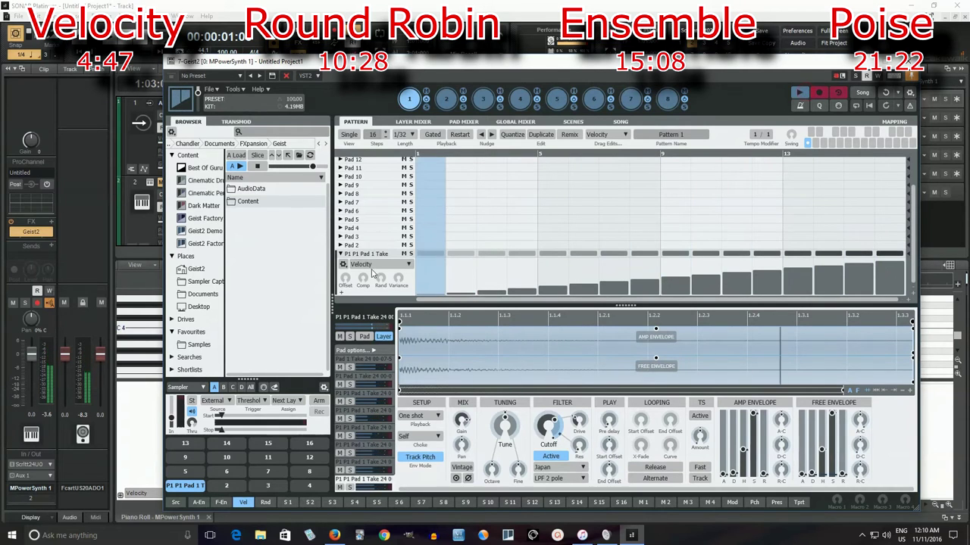
# Set the pattern's step length to 1/16, randomise pad 1's step velocities and play the pattern.
pyautogui.click(410, 135)
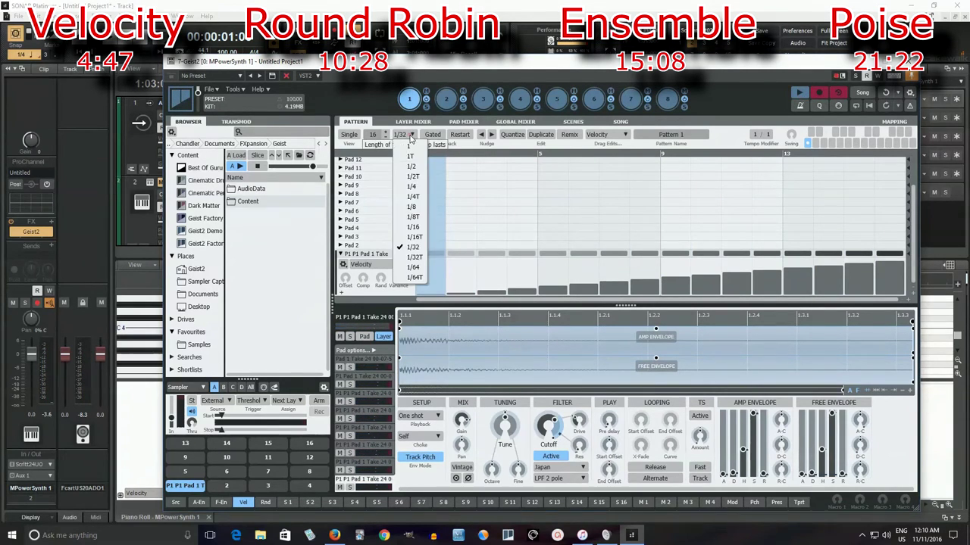
pyautogui.click(386, 218)
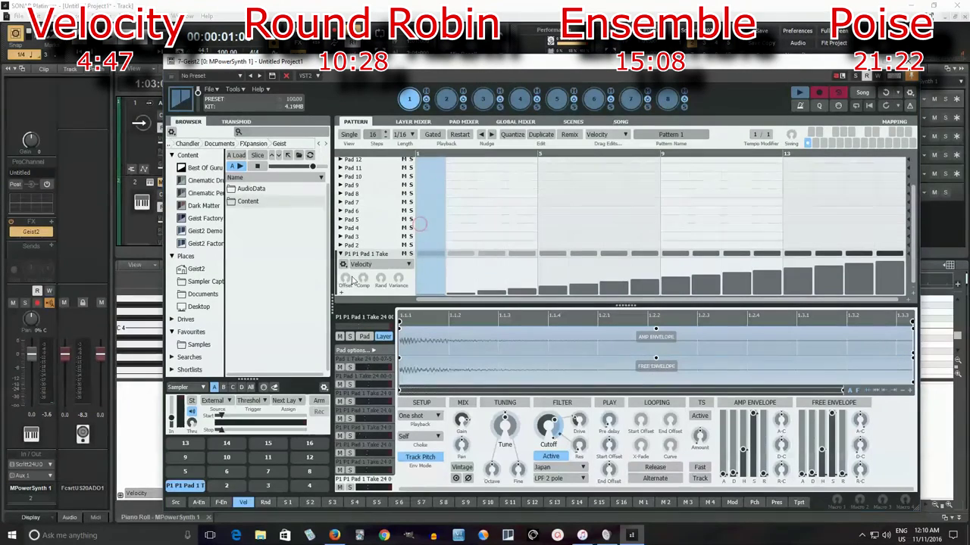
pyautogui.click(347, 267)
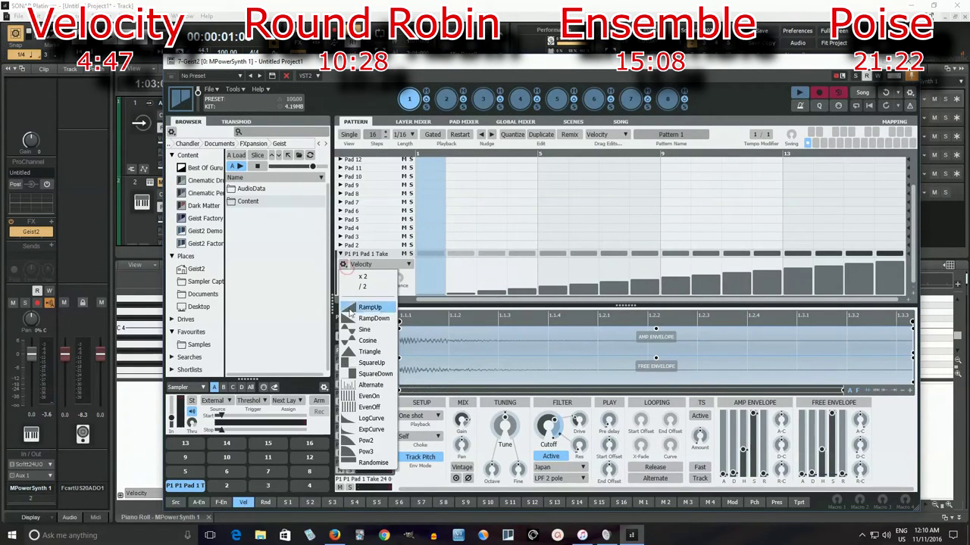
pyautogui.click(374, 463)
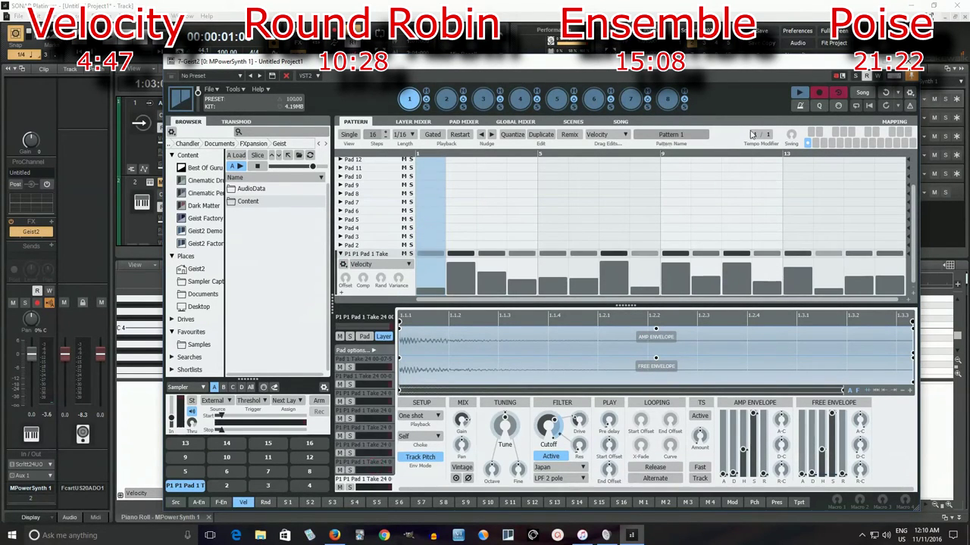
pyautogui.click(799, 94)
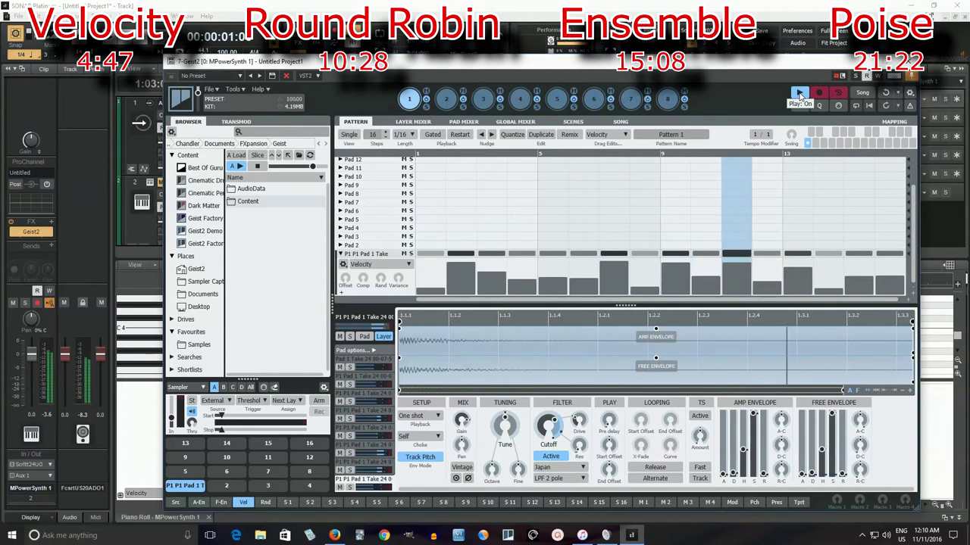
pyautogui.click(800, 95)
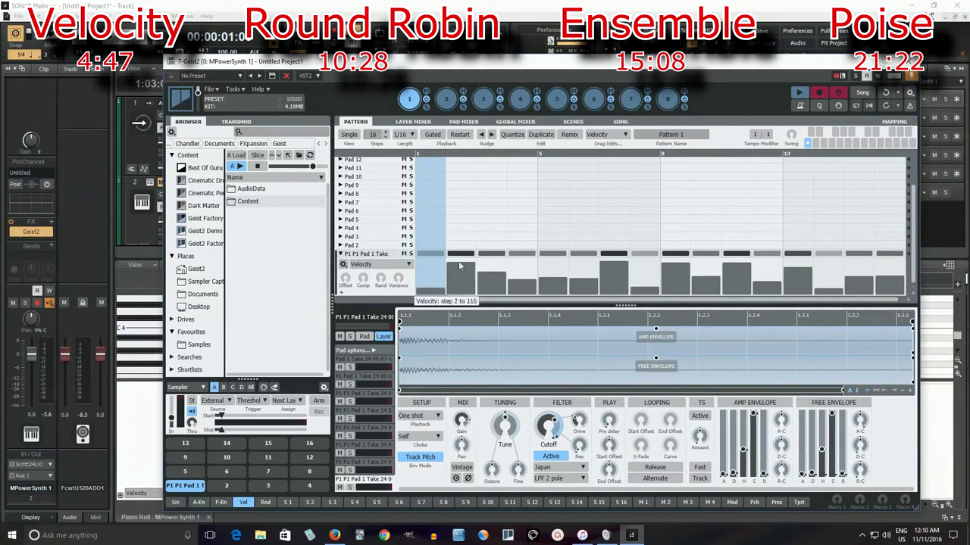
# Erase all 16 pattern steps of pad 1 and clear the pad.
pyautogui.moveTo(428, 256); pyautogui.dragTo(902, 262)
pyautogui.rightClick(196, 487)
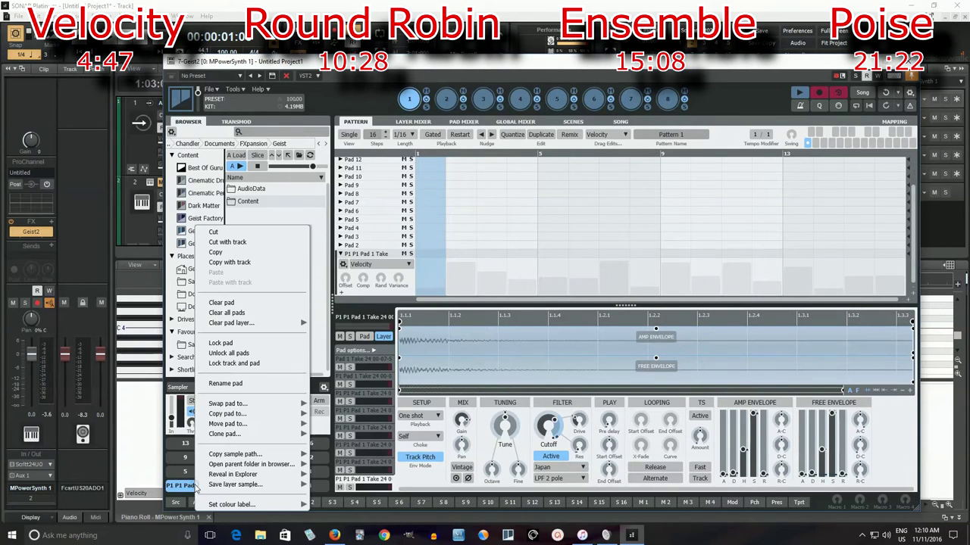
pyautogui.click(244, 303)
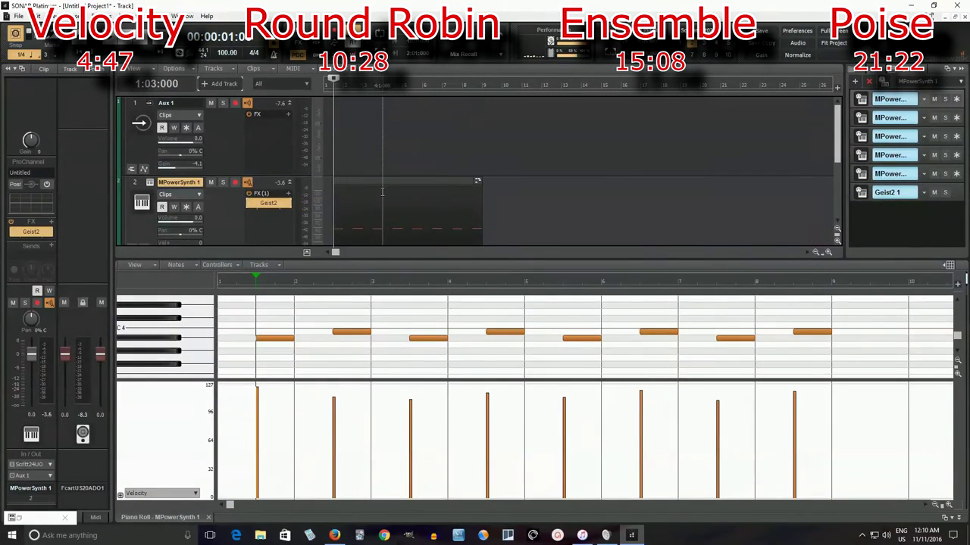
# Copy the events of the MIDI clip on track 2 in SONAR.
pyautogui.scroll(-3, 394, 182)
pyautogui.scroll(2, 394, 183)
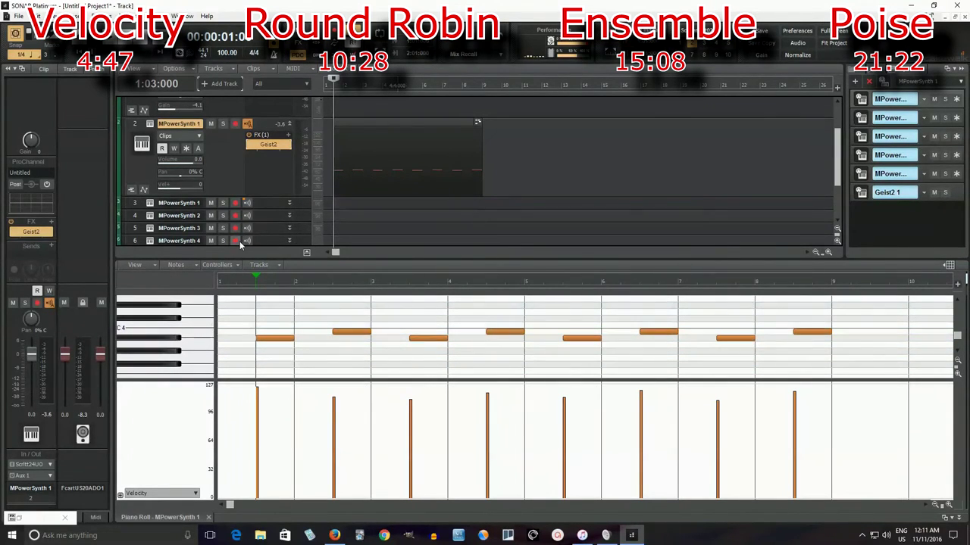
pyautogui.scroll(-1, 263, 217)
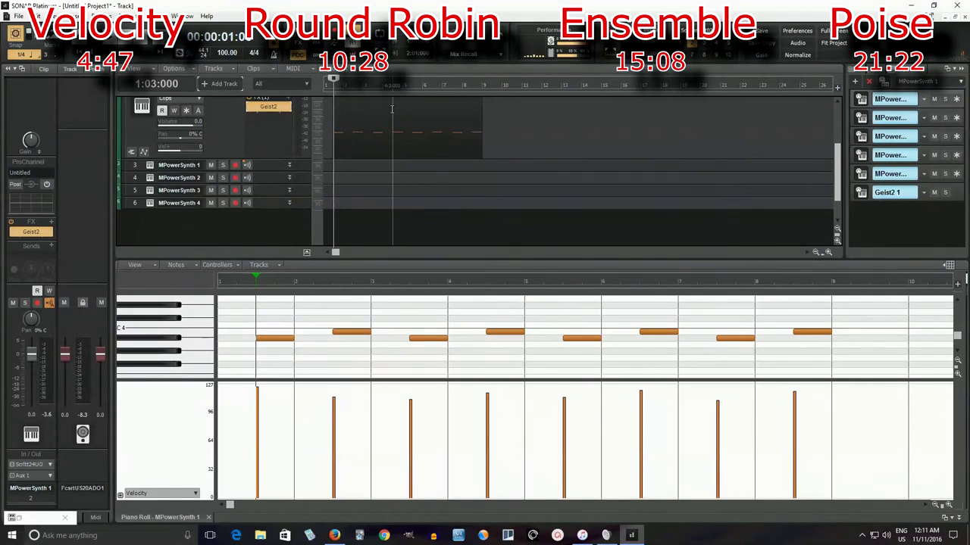
pyautogui.scroll(1, 392, 109)
pyautogui.click(373, 143)
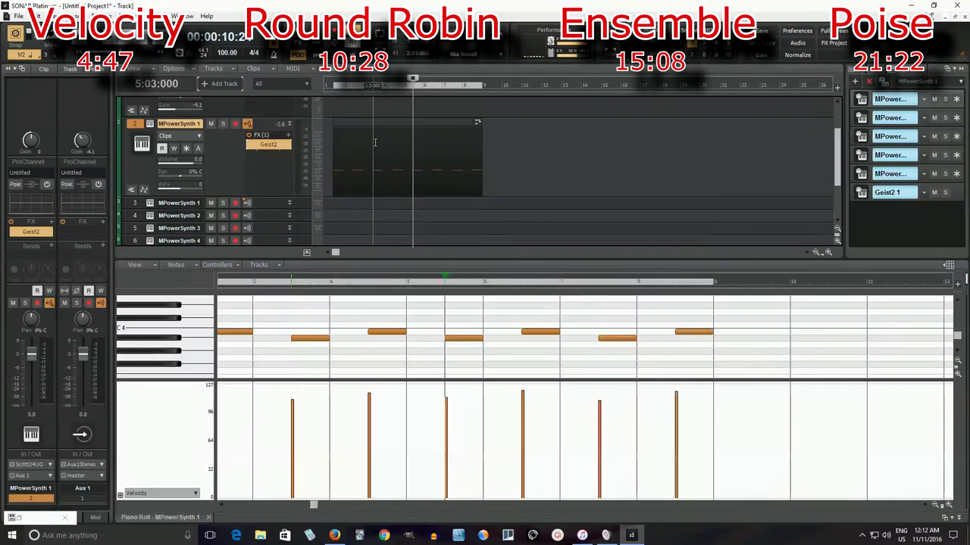
pyautogui.click(375, 143)
pyautogui.rightClick(363, 126)
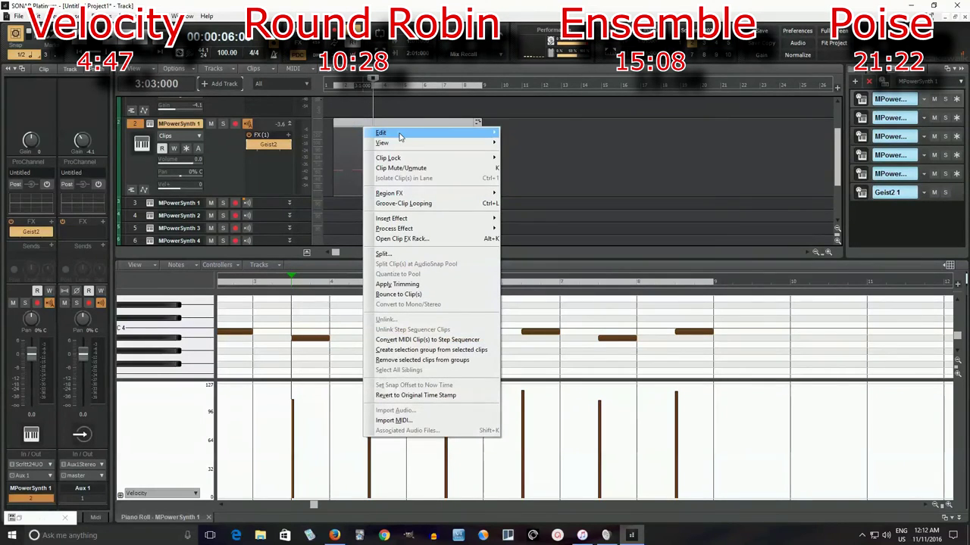
pyautogui.moveTo(400, 136)
pyautogui.click(518, 143)
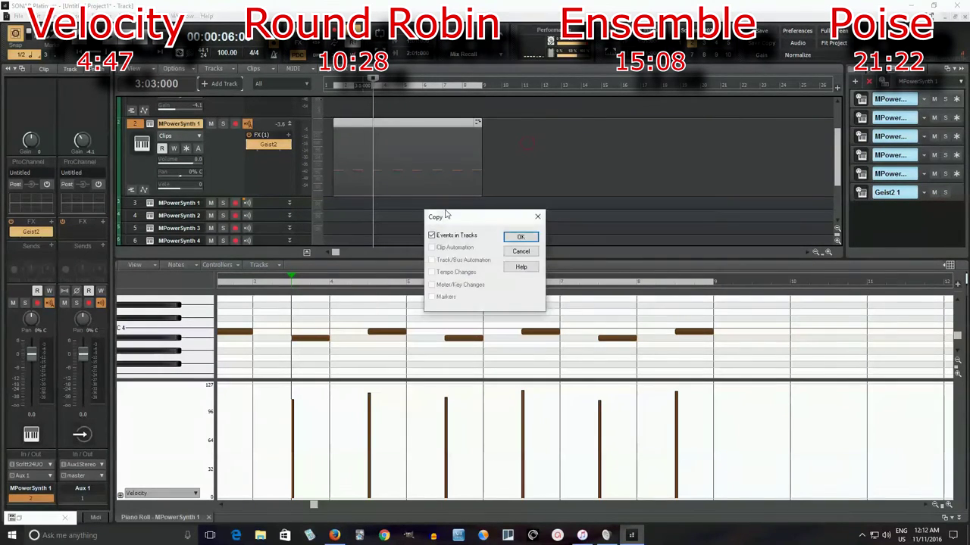
pyautogui.click(519, 237)
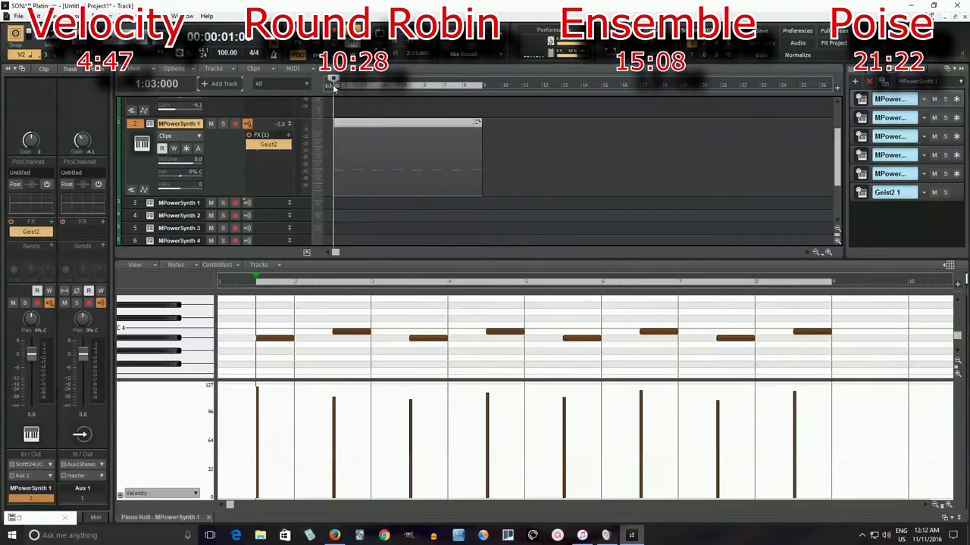
# Paste the copied MIDI clip at 1:03:000 onto tracks 3 and 4.
pyautogui.click(150, 203)
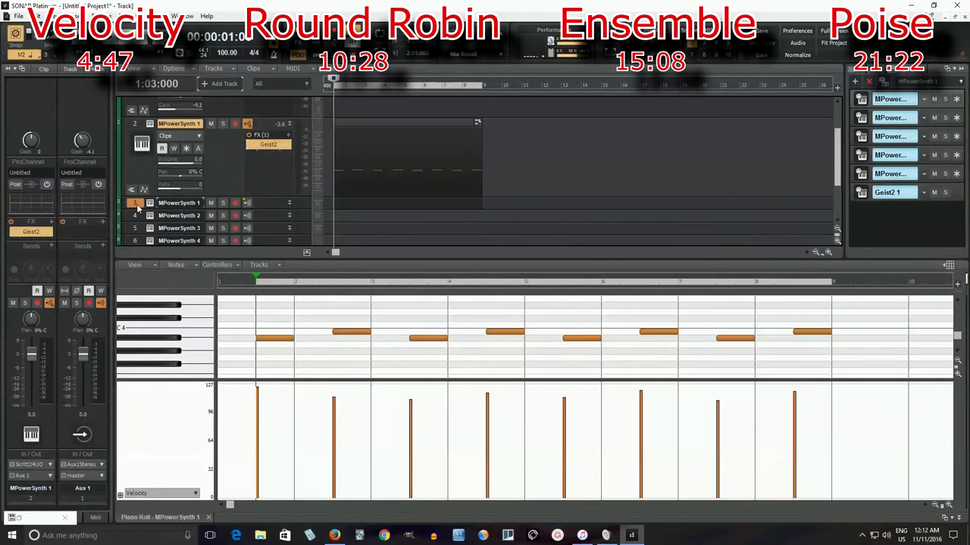
pyautogui.click(36, 15)
pyautogui.click(84, 129)
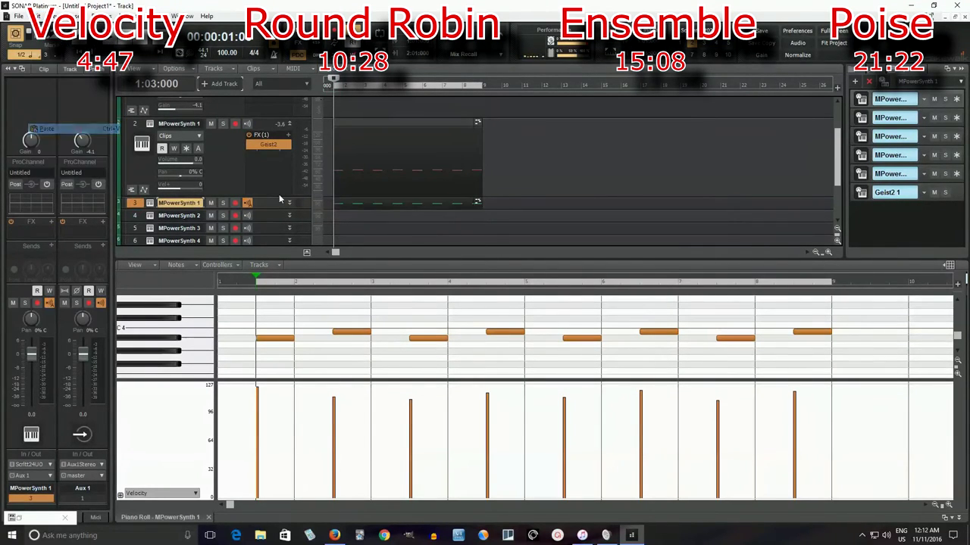
pyautogui.click(137, 217)
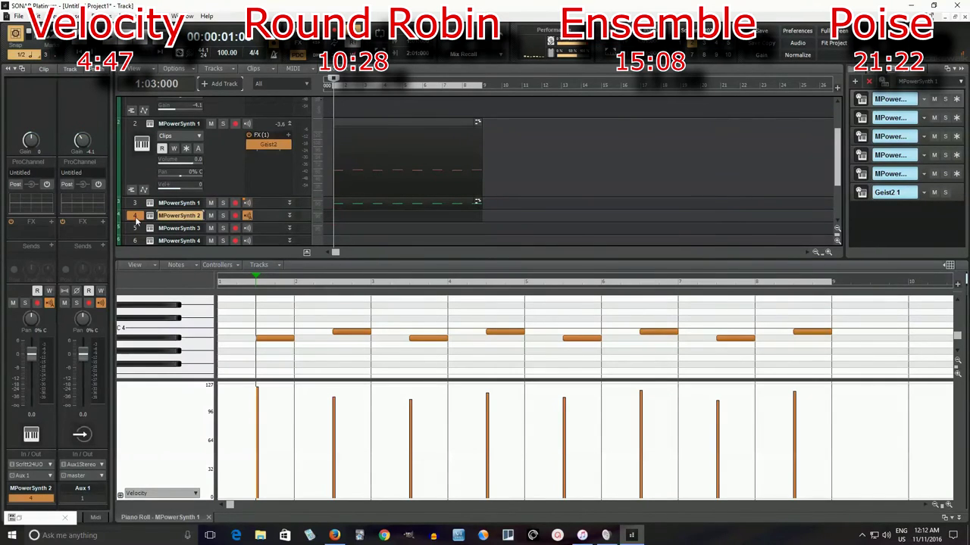
pyautogui.click(36, 15)
pyautogui.click(83, 129)
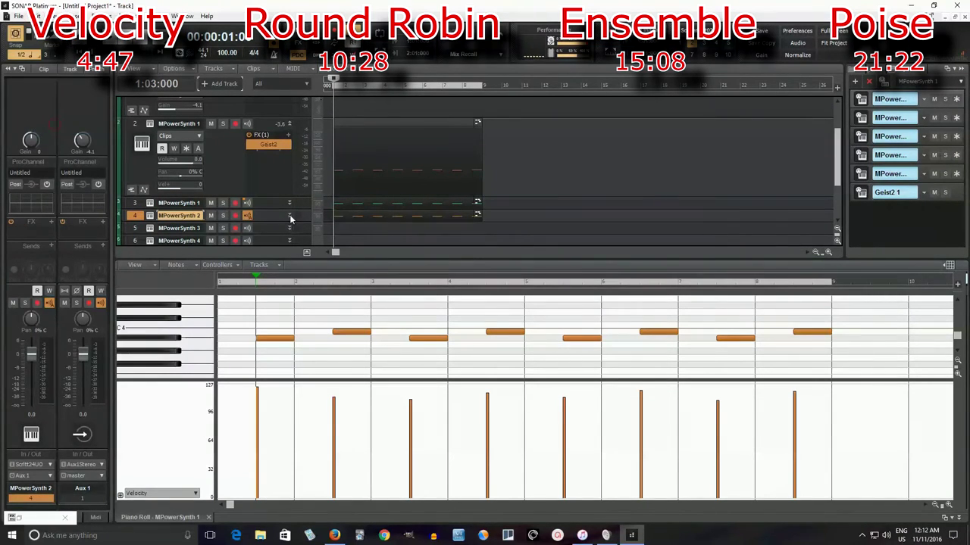
# Paste the copied MIDI clip at 1:03:000 onto tracks 5 and 6.
pyautogui.click(134, 230)
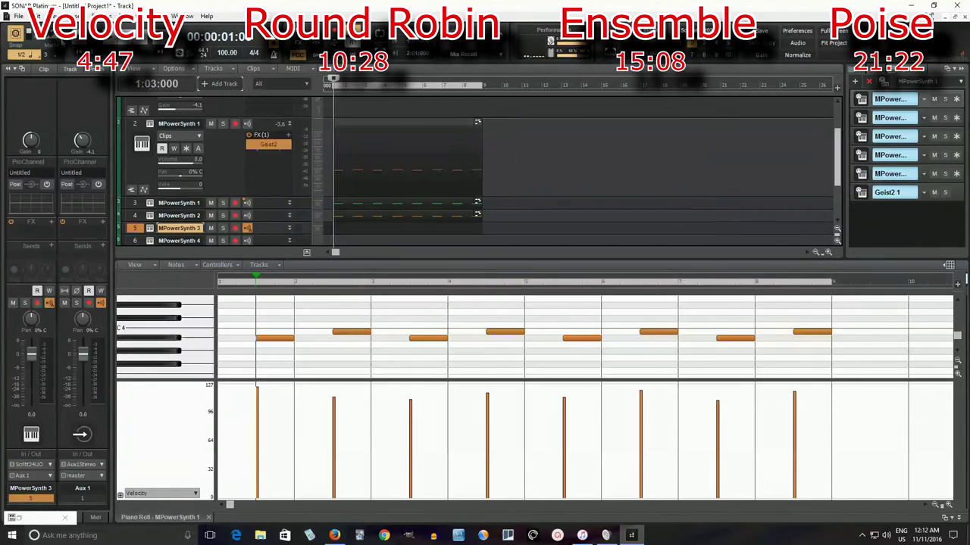
pyautogui.click(36, 15)
pyautogui.click(61, 130)
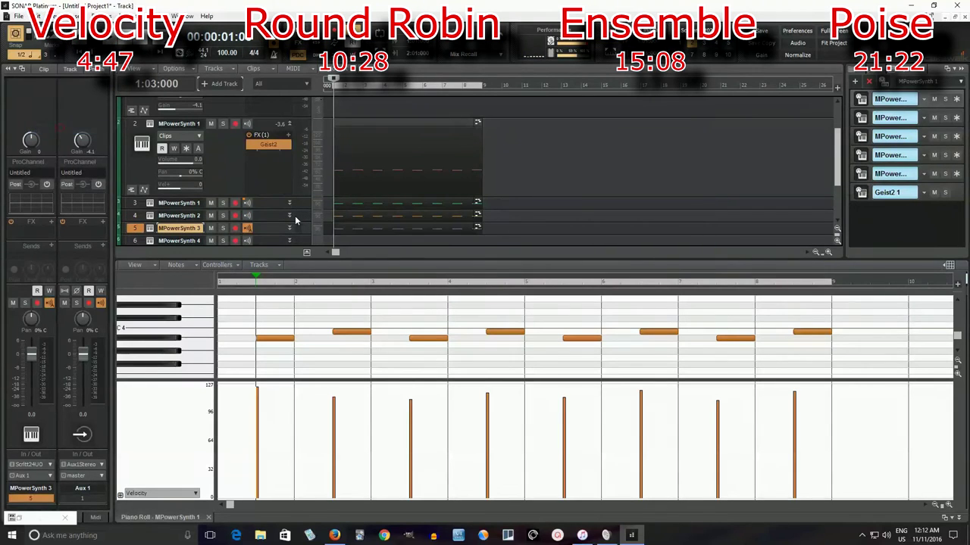
pyautogui.scroll(-1, 302, 219)
pyautogui.click(135, 203)
pyautogui.click(36, 15)
pyautogui.click(60, 128)
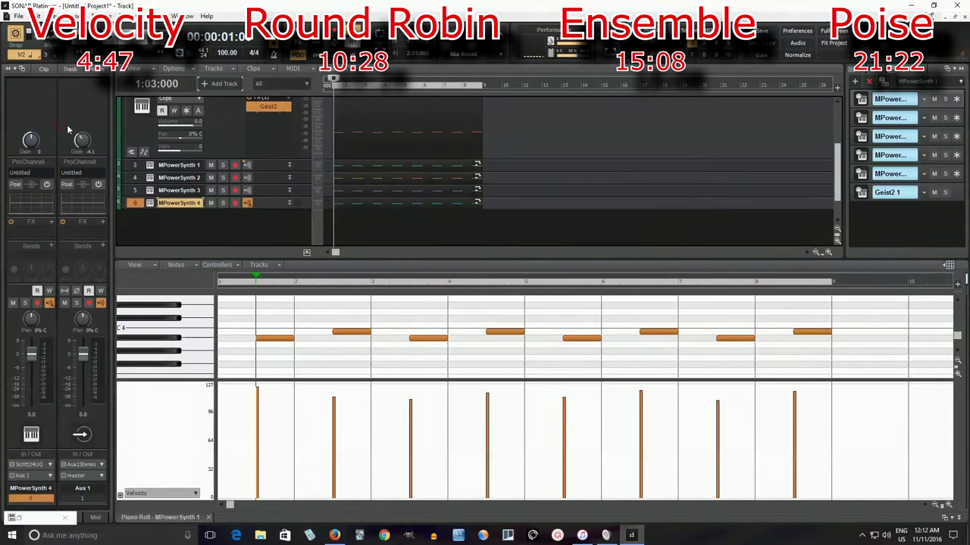
# Load the preset "adjustable Epic vid sound" into the MPowerSynth 1 instrument of track 3.
pyautogui.click(861, 106)
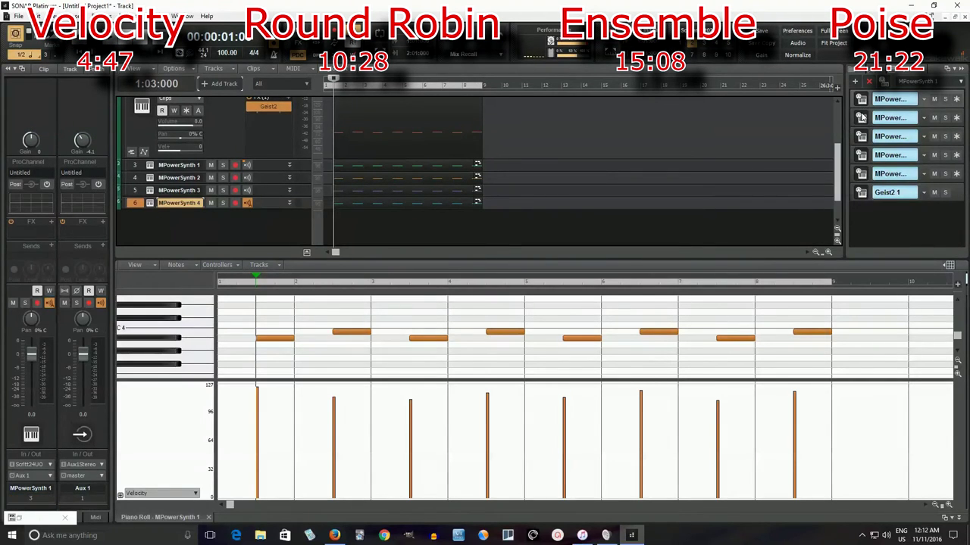
pyautogui.click(767, 130)
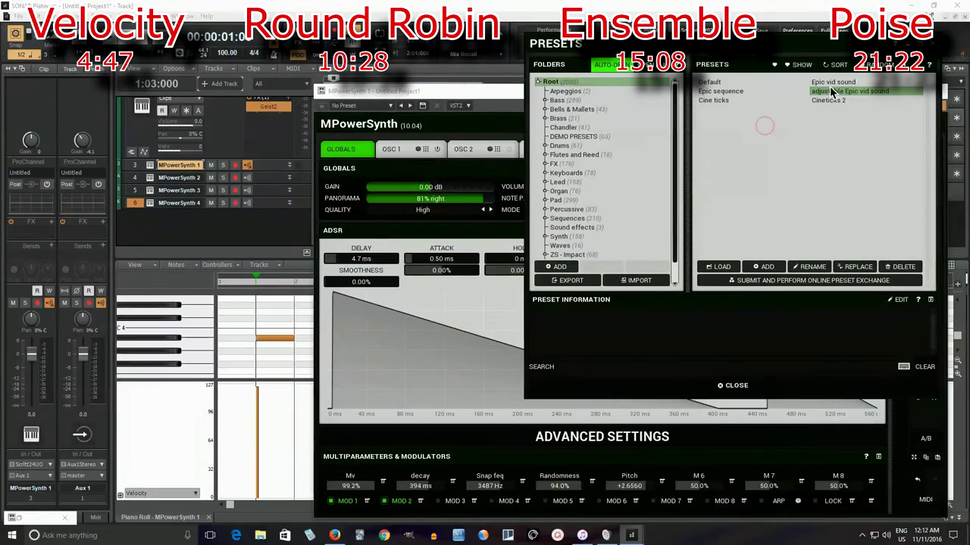
pyautogui.click(729, 386)
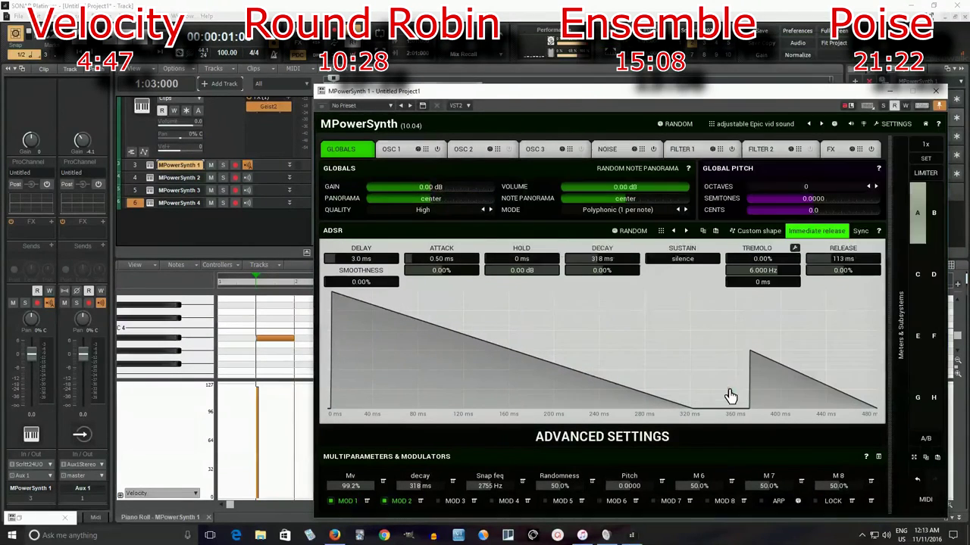
# Set MPowerSynth 1's panorama to 85% left and Randomness to 93.6%, and check modulator 2's delay parameters.
pyautogui.moveTo(430, 205); pyautogui.dragTo(377, 206)
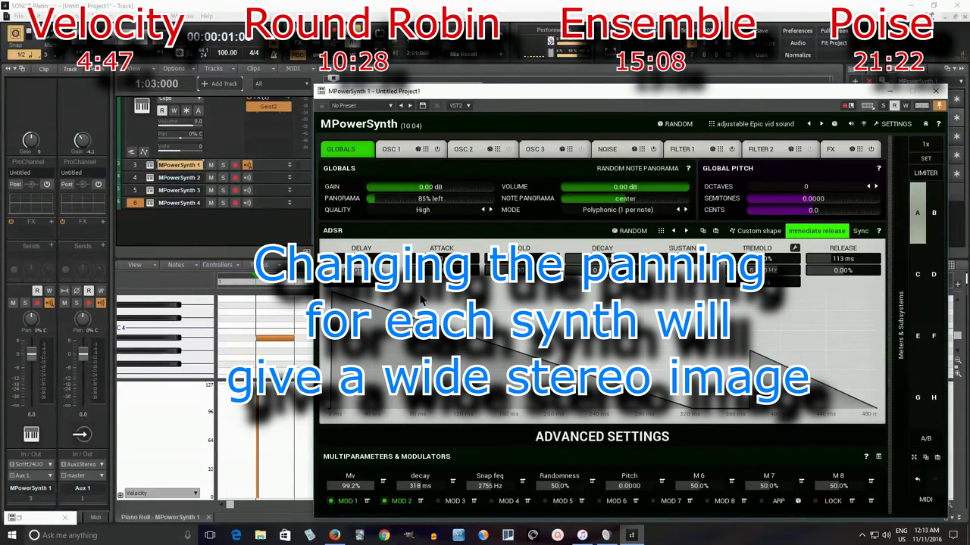
pyautogui.moveTo(607, 488); pyautogui.dragTo(561, 487)
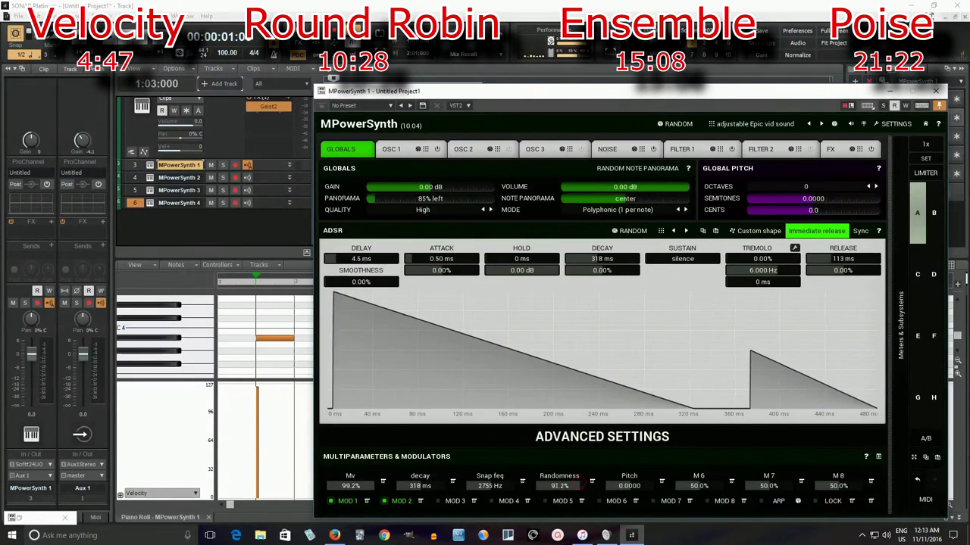
pyautogui.click(401, 503)
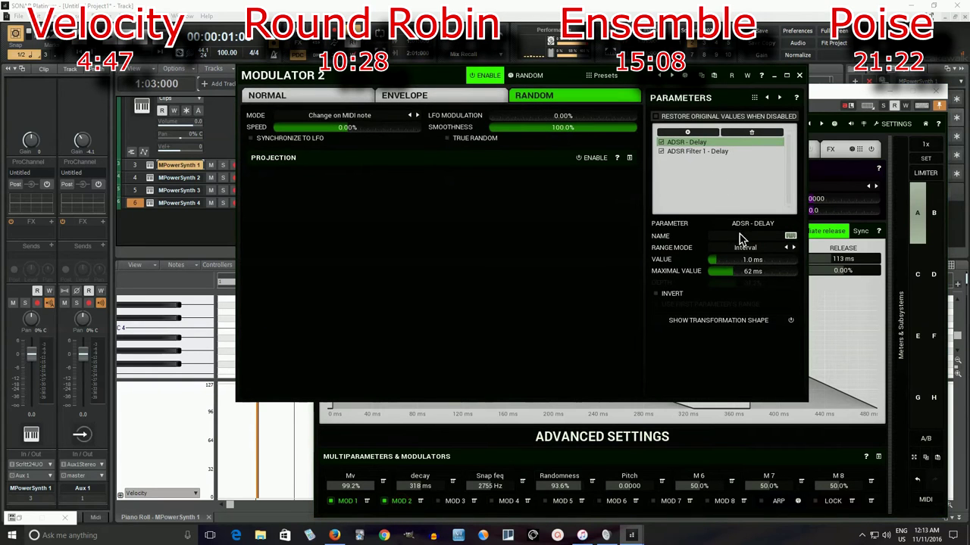
pyautogui.click(799, 75)
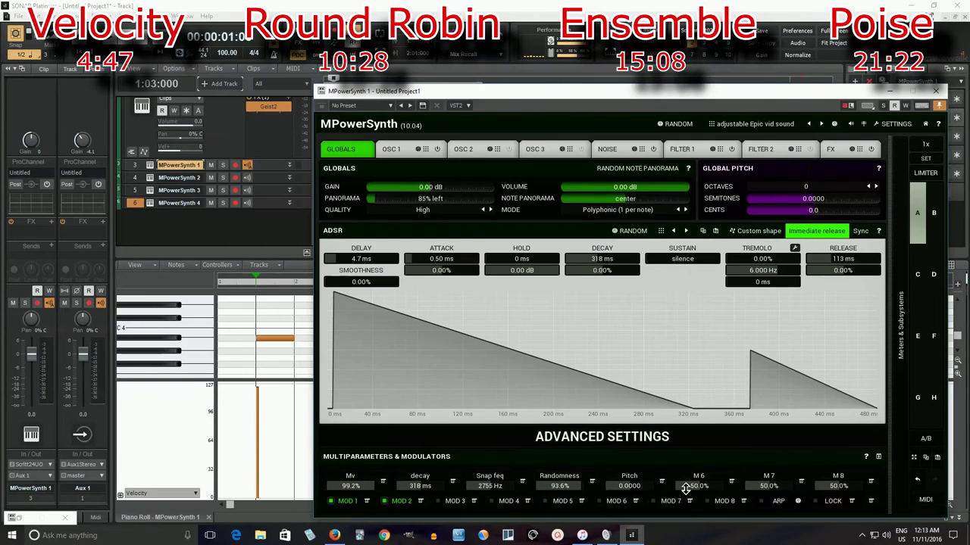
# Set MPowerSynth 1's Pitch to +2.9440, Snap freq to 3504 Hz and decay to 368 ms, and close the synth.
pyautogui.moveTo(644, 489); pyautogui.dragTo(645, 468)
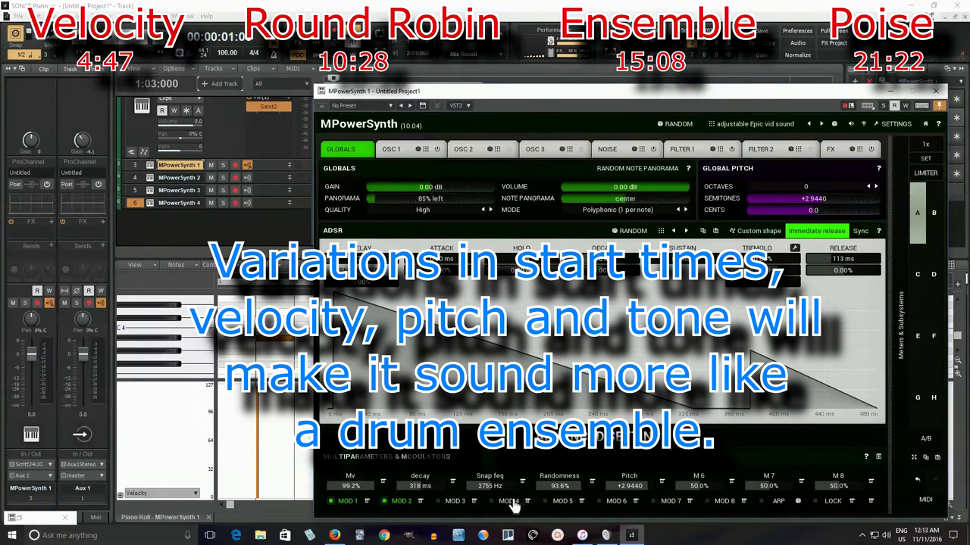
pyautogui.moveTo(497, 486); pyautogui.dragTo(496, 477)
pyautogui.moveTo(430, 486); pyautogui.dragTo(430, 479)
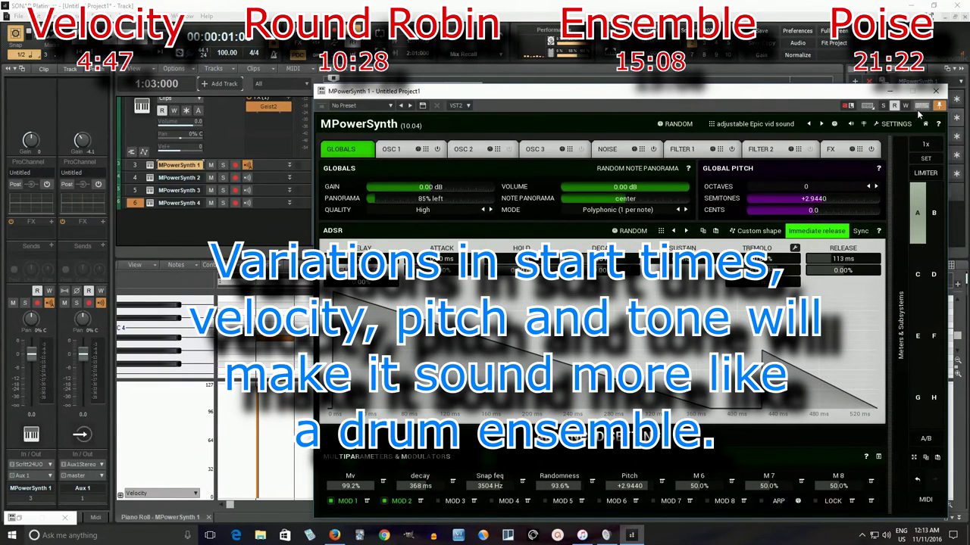
pyautogui.click(936, 91)
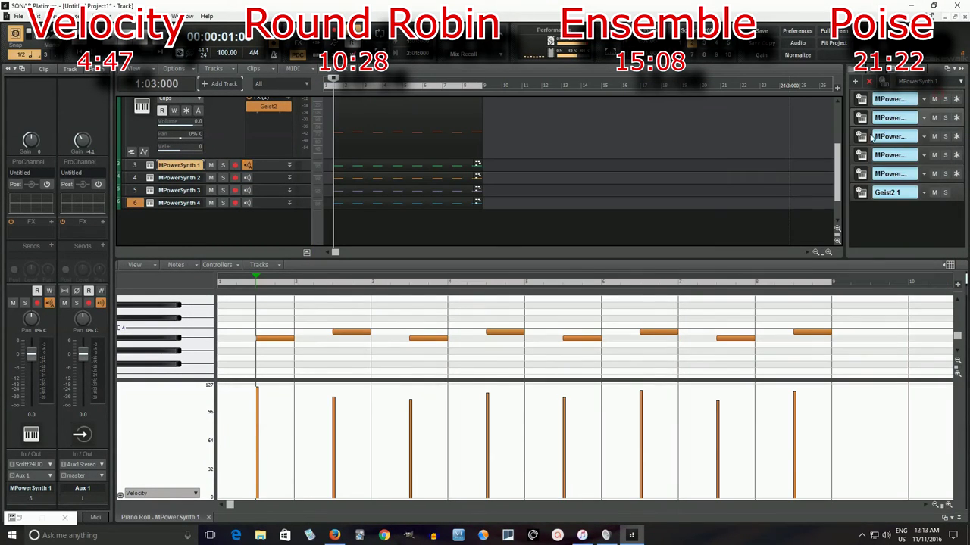
# Set MPowerSynth 2's panorama to 85% right, Pitch +2.1120, Randomness 90.8%, Snap freq 2095 Hz and decay 433 ms, and close the synth.
pyautogui.click(860, 137)
pyautogui.moveTo(442, 203); pyautogui.dragTo(478, 201)
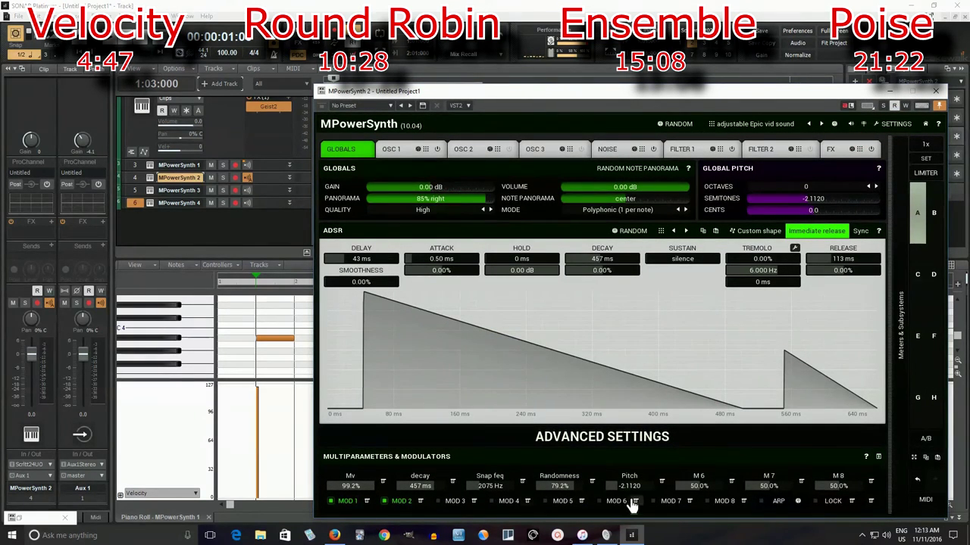
pyautogui.moveTo(629, 485)
pyautogui.mouseDown()
pyautogui.moveTo(628, 459)
pyautogui.moveTo(629, 470)
pyautogui.mouseUp()
pyautogui.moveTo(567, 486); pyautogui.dragTo(567, 477)
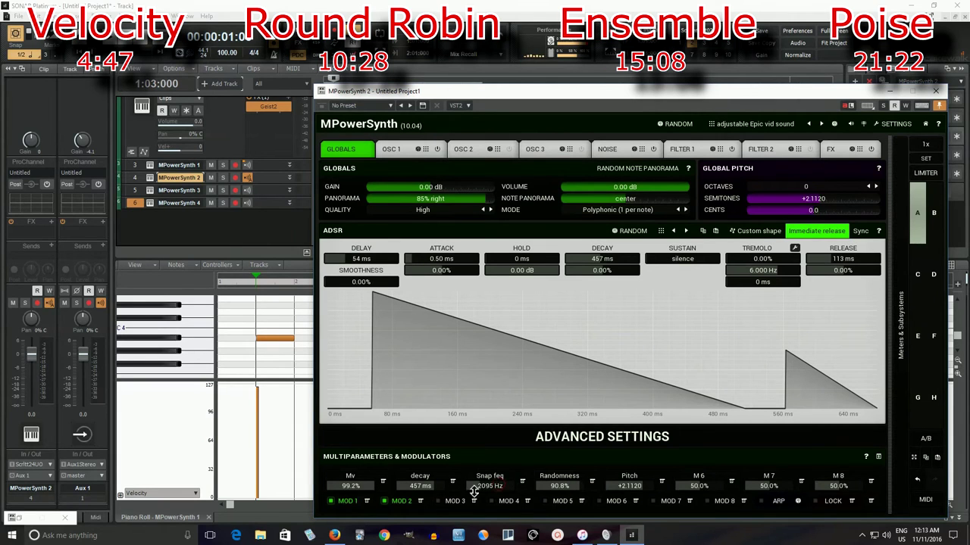
pyautogui.moveTo(434, 489); pyautogui.dragTo(434, 494)
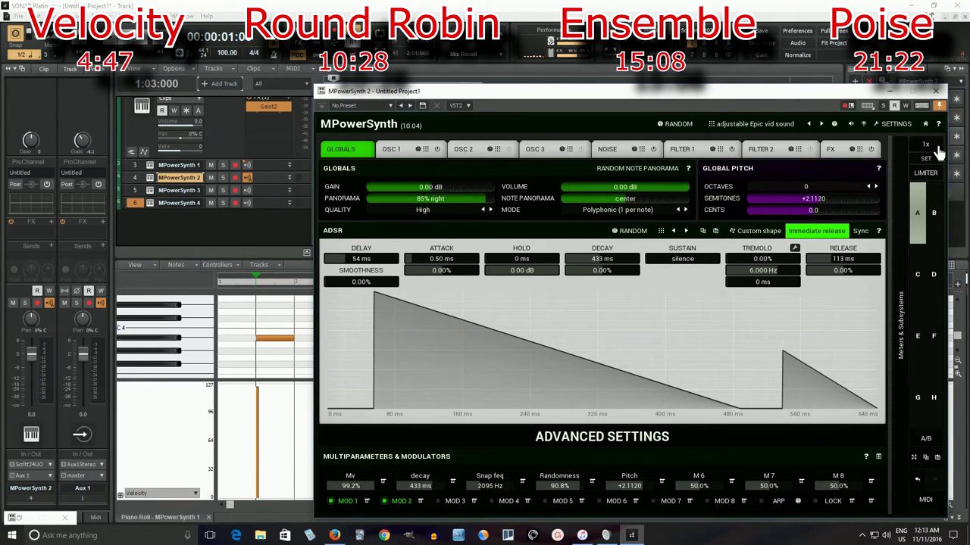
pyautogui.click(935, 92)
# Set MPowerSynth 3's panorama to 46% right, Pitch -1.6960, Snap freq 3623 Hz and Randomness 82.8%, and close the synth.
pyautogui.click(860, 172)
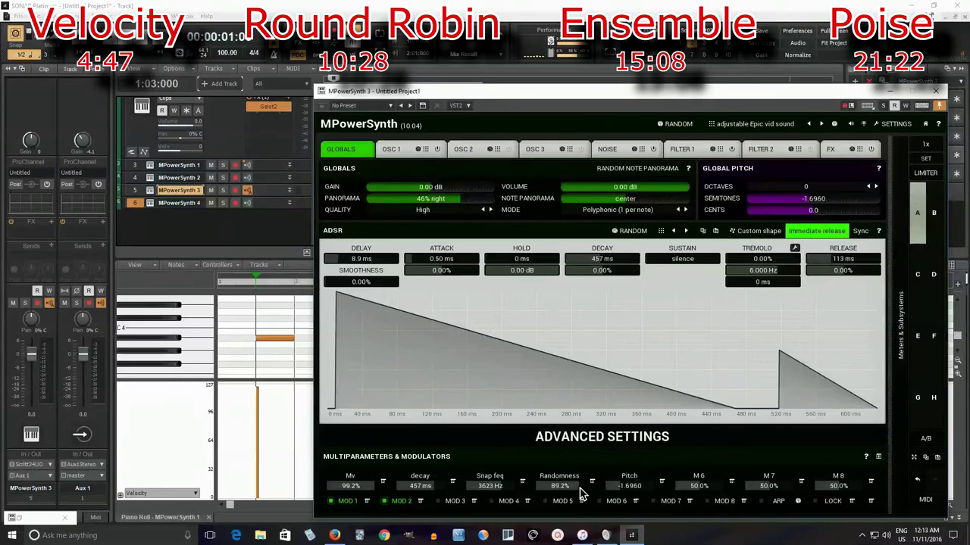
pyautogui.moveTo(579, 489); pyautogui.dragTo(577, 499)
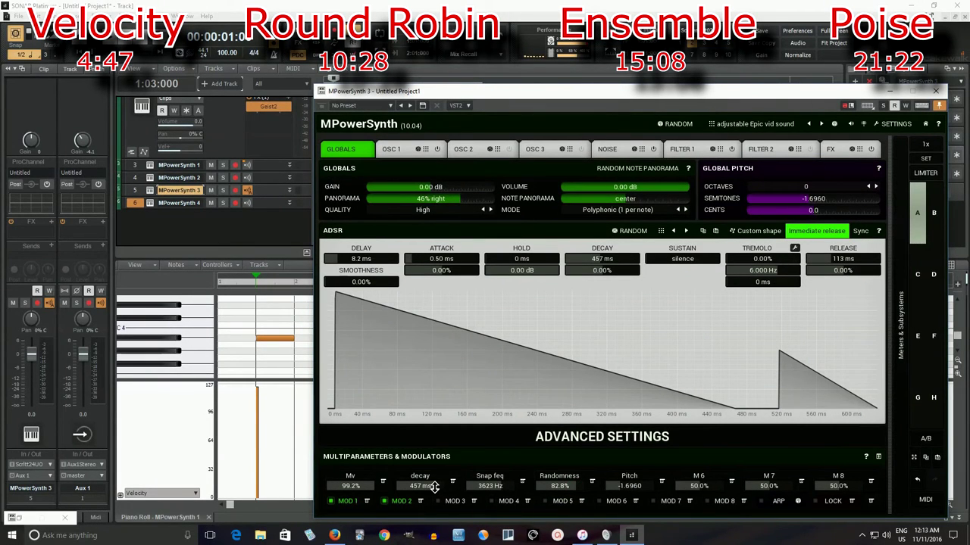
pyautogui.click(937, 90)
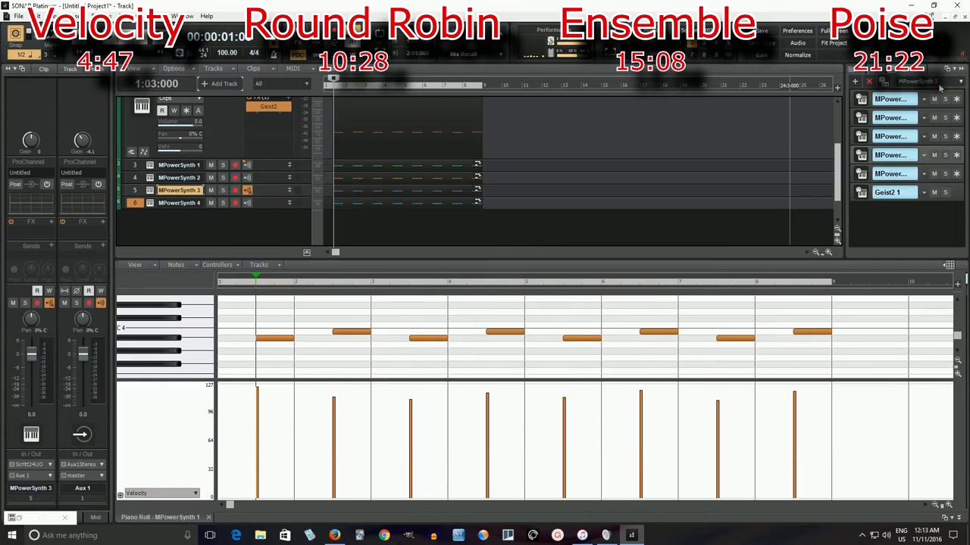
# Set MPowerSynth 4's Pitch to -2.6240, Randomness to 89.6% and Snap freq to 2933 Hz, and close the synth.
pyautogui.click(861, 174)
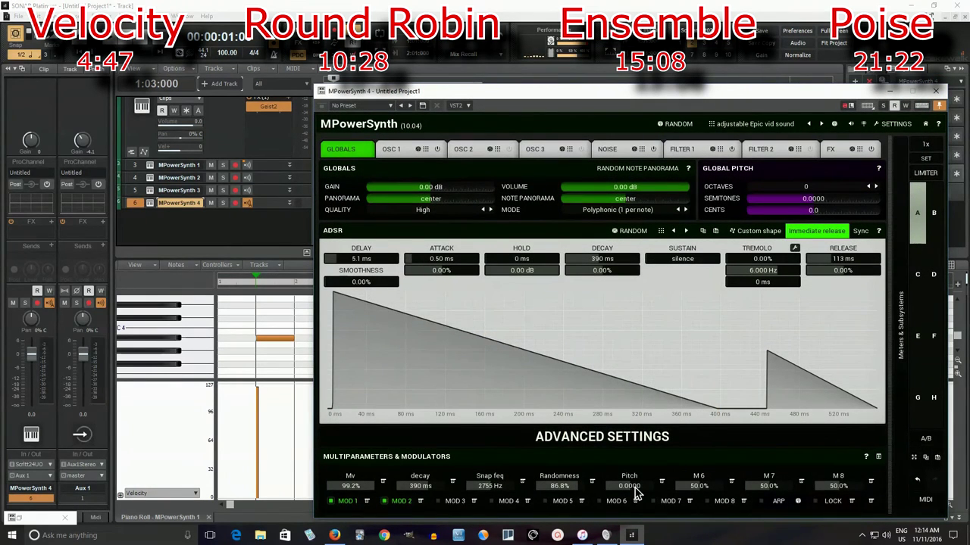
pyautogui.moveTo(636, 493); pyautogui.dragTo(636, 523)
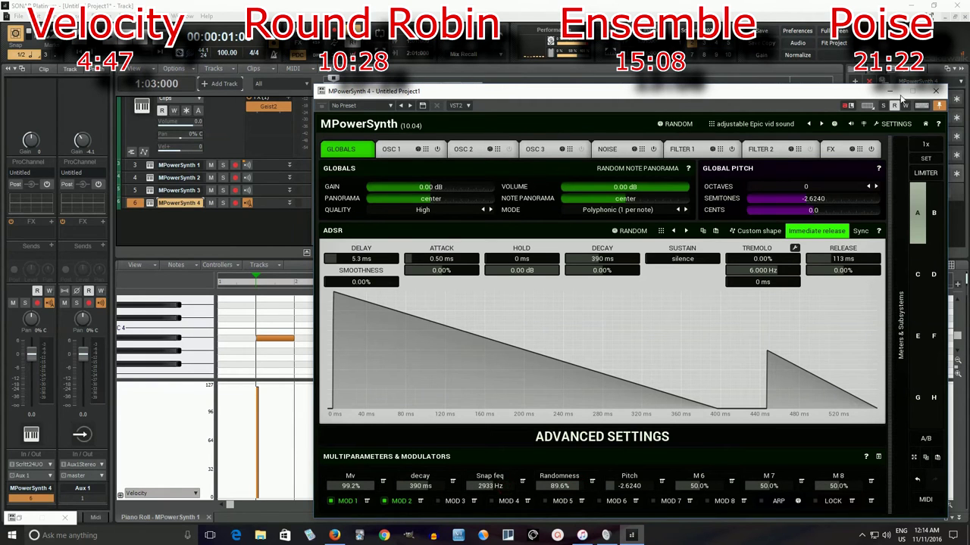
pyautogui.click(936, 91)
# Enable modulator 2 in track 2's MPowerSynth 1 and close the synth.
pyautogui.click(862, 102)
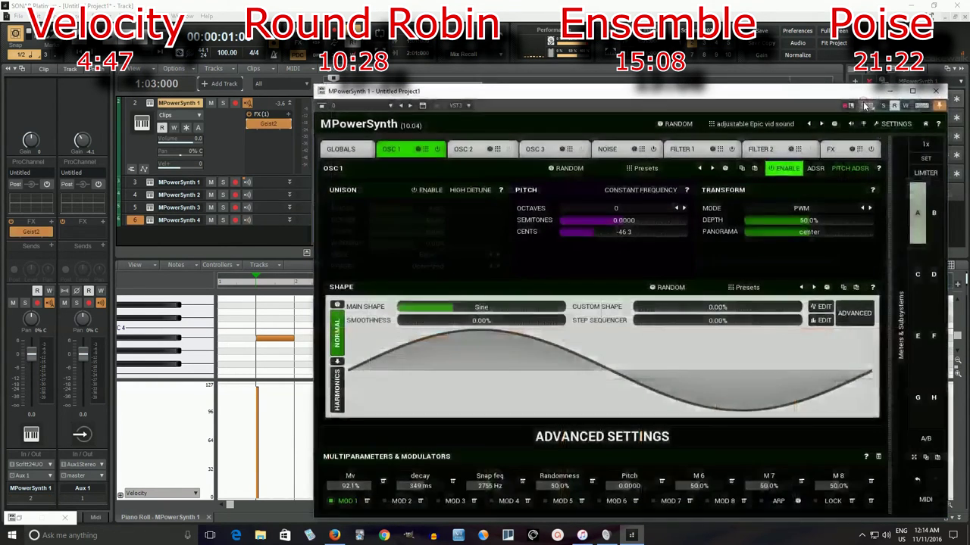
pyautogui.click(384, 501)
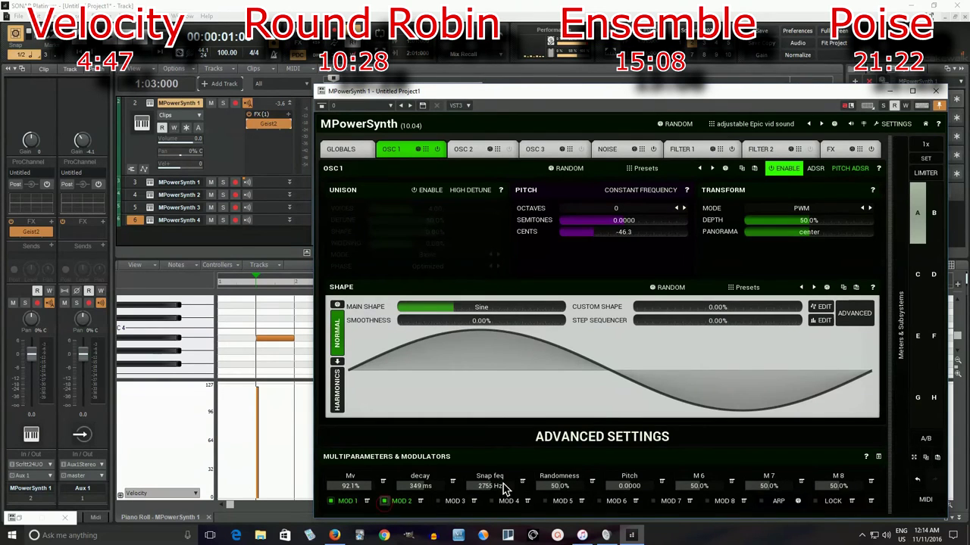
pyautogui.click(936, 92)
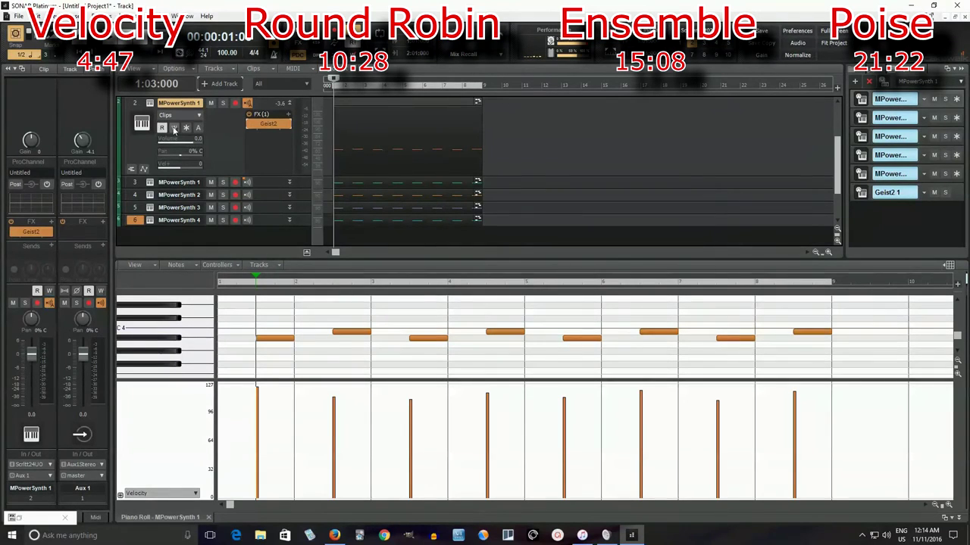
# Turn on input echo for tracks 2 to 6 together and move the Geist2 effect from track 2 to the Aux 1 track.
pyautogui.click(138, 103)
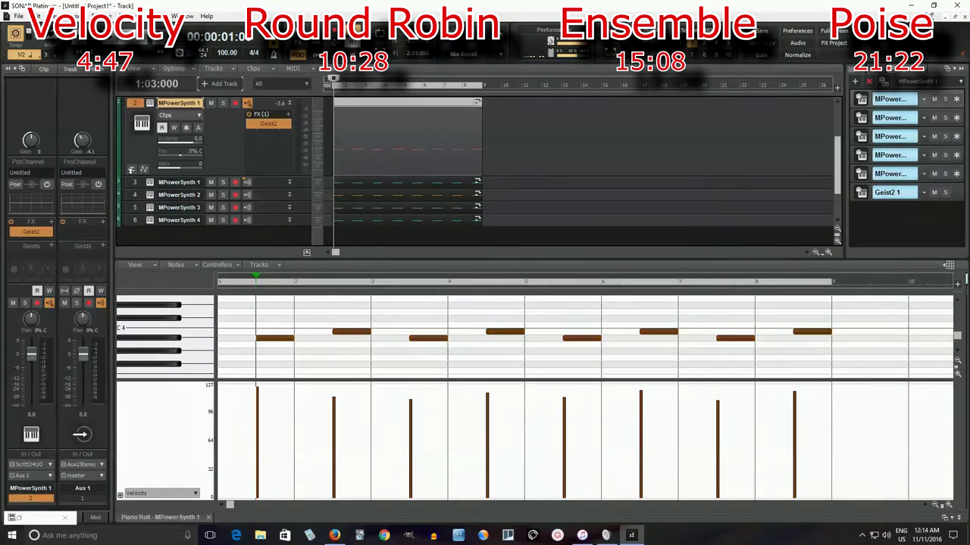
pyautogui.keyDown('shift'); pyautogui.click(133, 221); pyautogui.keyUp('shift')
pyautogui.click(247, 221)
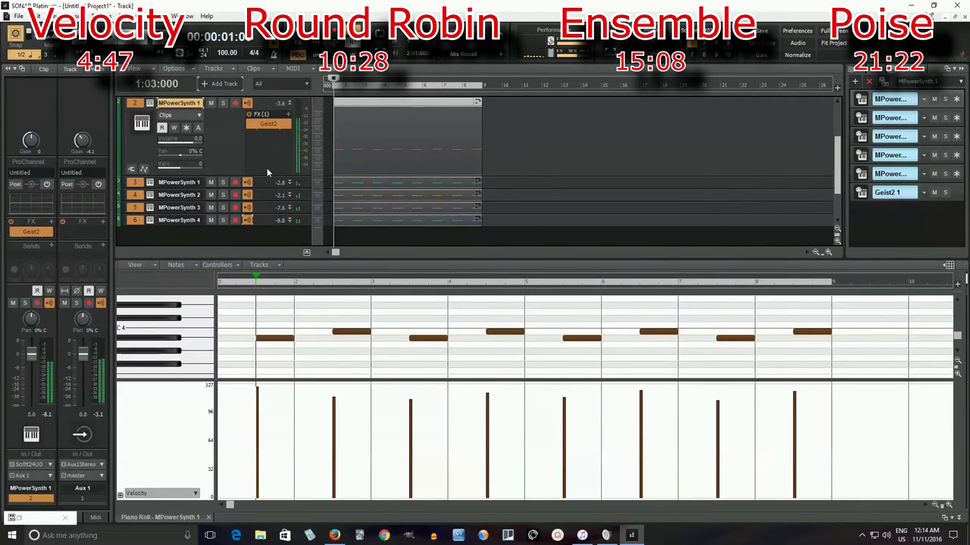
pyautogui.scroll(2, 268, 159)
pyautogui.moveTo(264, 200); pyautogui.dragTo(261, 123)
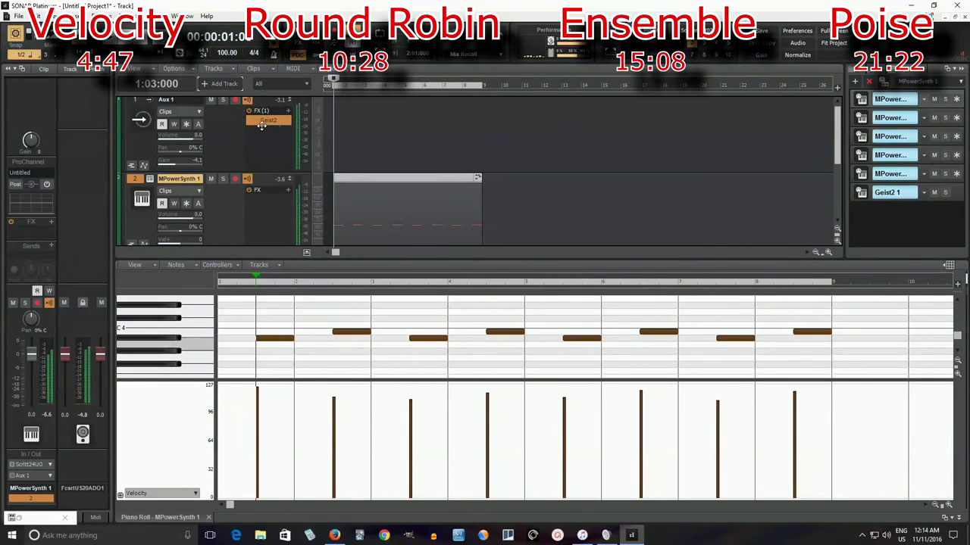
# Set Randomness to 85.6% in track 2's MPowerSynth 1 and close the synth.
pyautogui.click(862, 100)
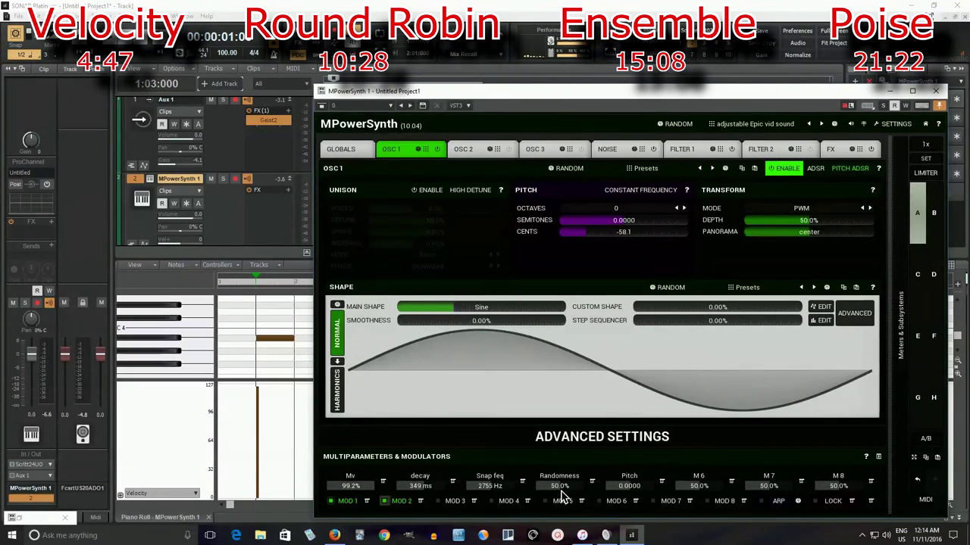
pyautogui.moveTo(560, 486); pyautogui.dragTo(561, 439)
pyautogui.click(936, 91)
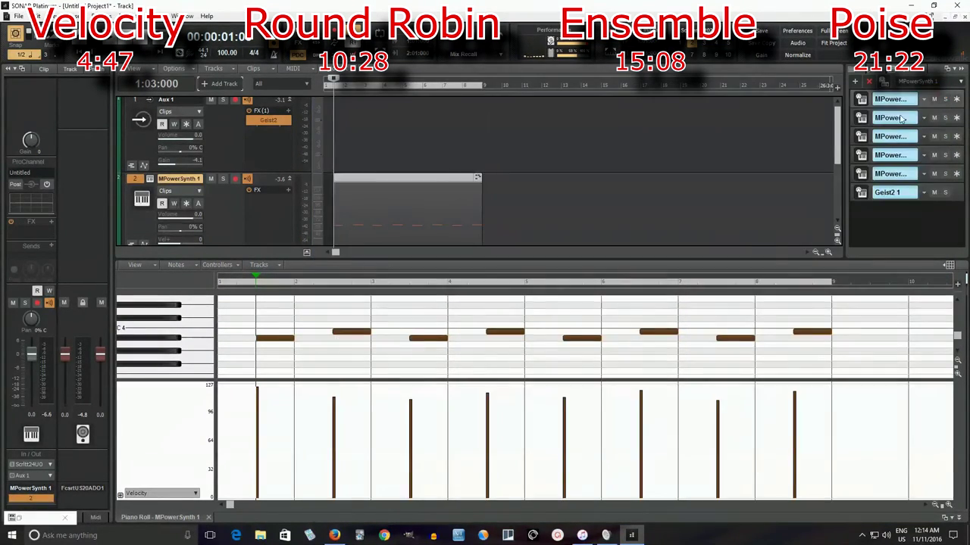
# Check the panorama and Randomness settings of track 3's MPowerSynth 1 and of MPowerSynth 3.
pyautogui.click(861, 136)
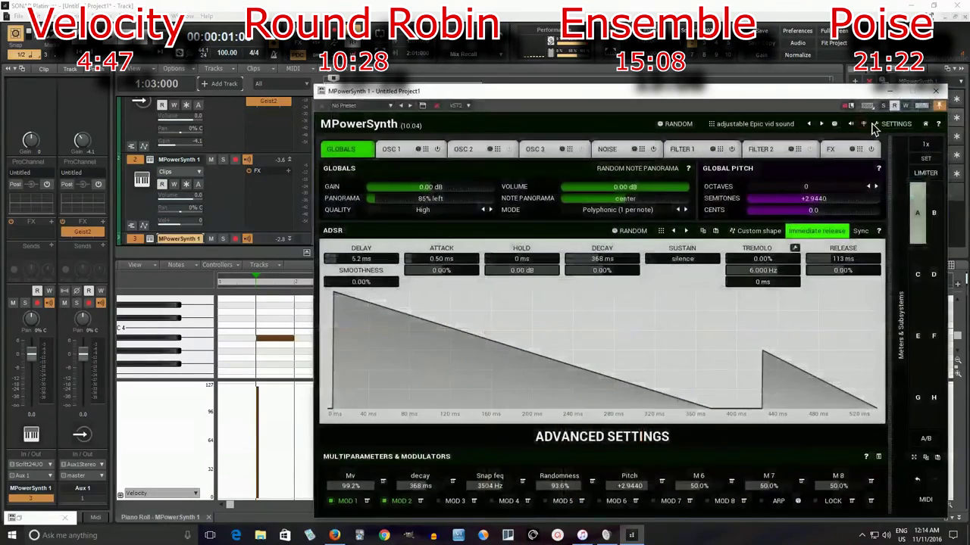
pyautogui.click(936, 92)
pyautogui.click(864, 165)
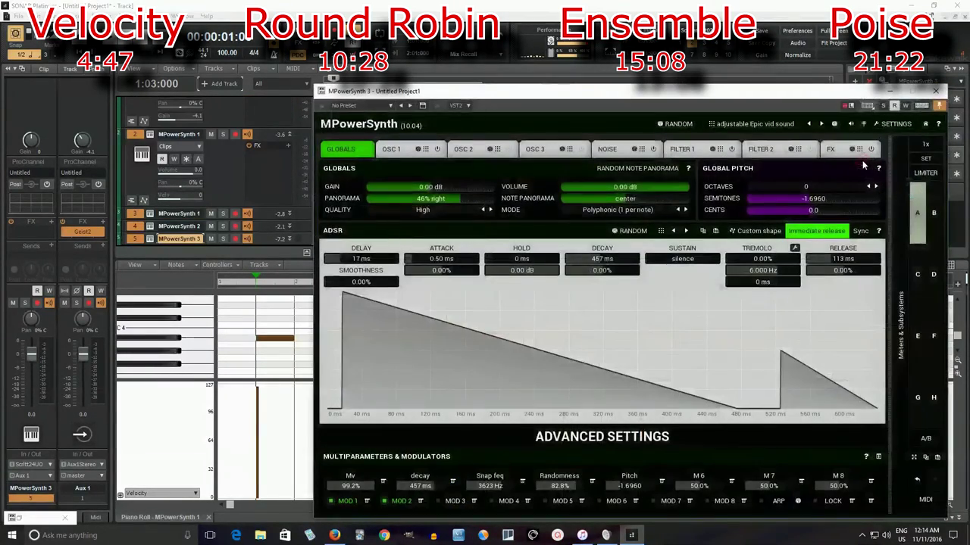
pyautogui.click(936, 91)
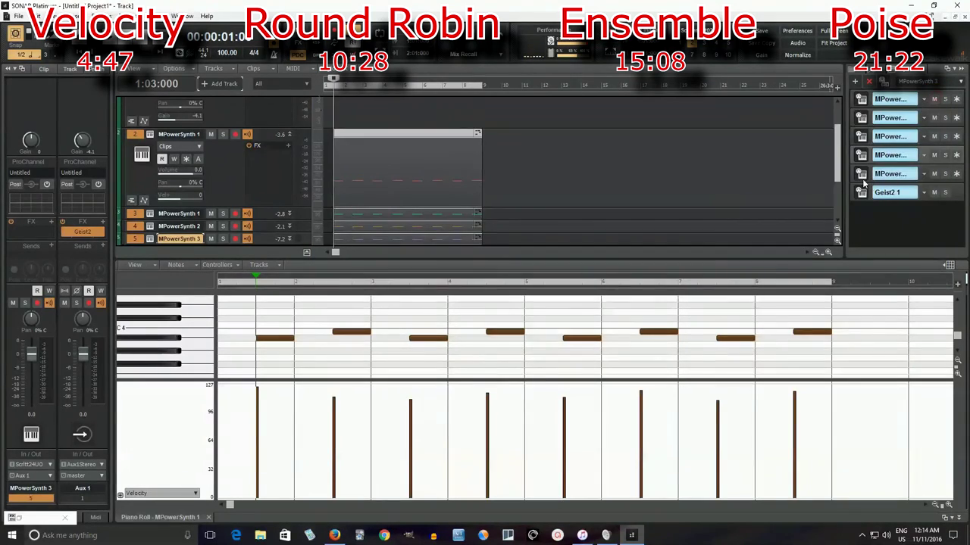
# Set MPowerSynth 4's panorama to 46% left and Randomness to 96.4%, and set MPowerSynth 2's Randomness to 96.8%.
pyautogui.click(861, 174)
pyautogui.moveTo(422, 203); pyautogui.dragTo(423, 228)
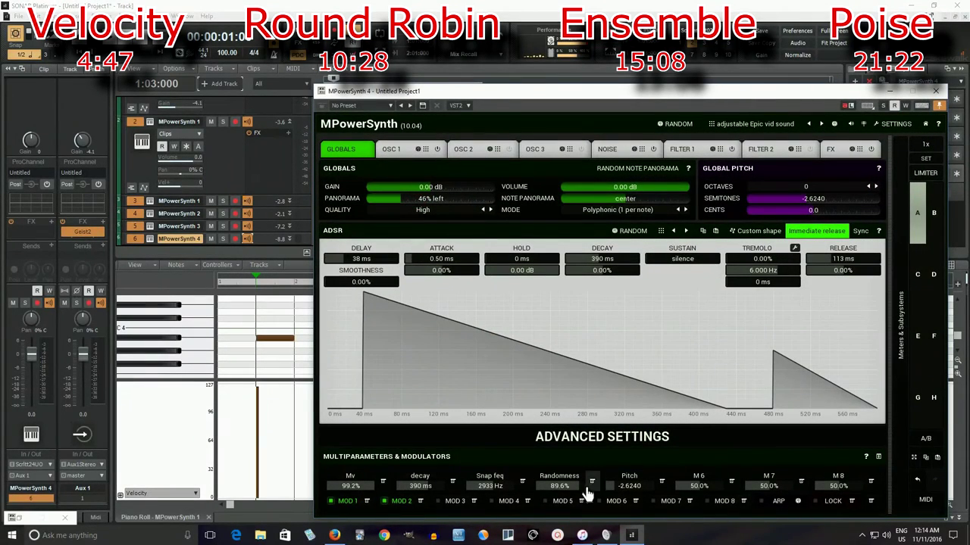
pyautogui.moveTo(577, 488); pyautogui.dragTo(577, 470)
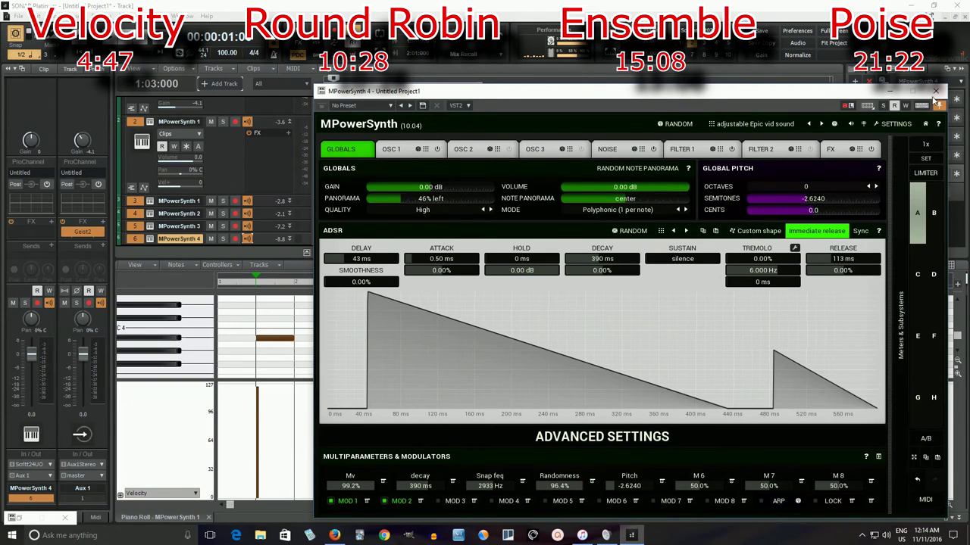
pyautogui.click(935, 92)
pyautogui.click(860, 137)
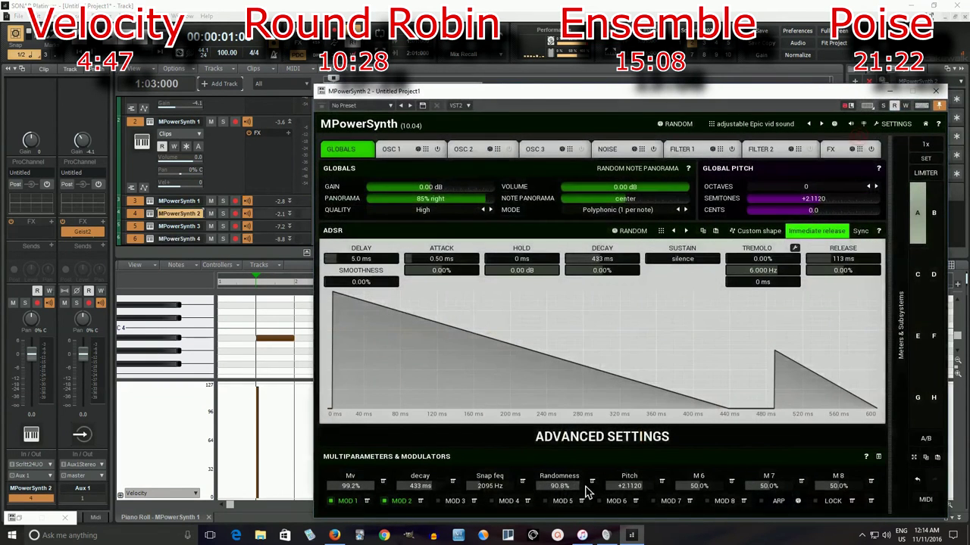
pyautogui.click(936, 91)
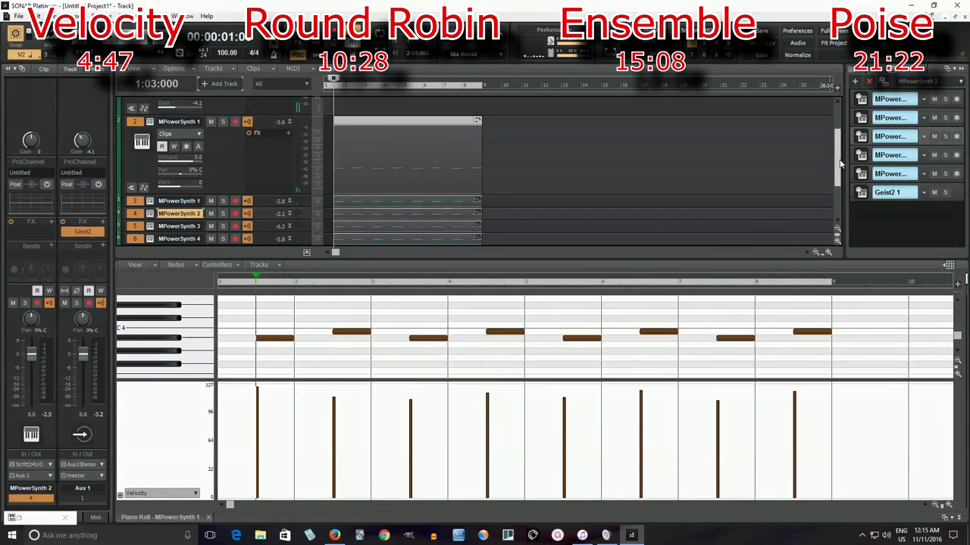
# View the Velocity Shape in the advanced settings of track 2's MPowerSynth 1 and close the synth.
pyautogui.moveTo(839, 162); pyautogui.dragTo(844, 133)
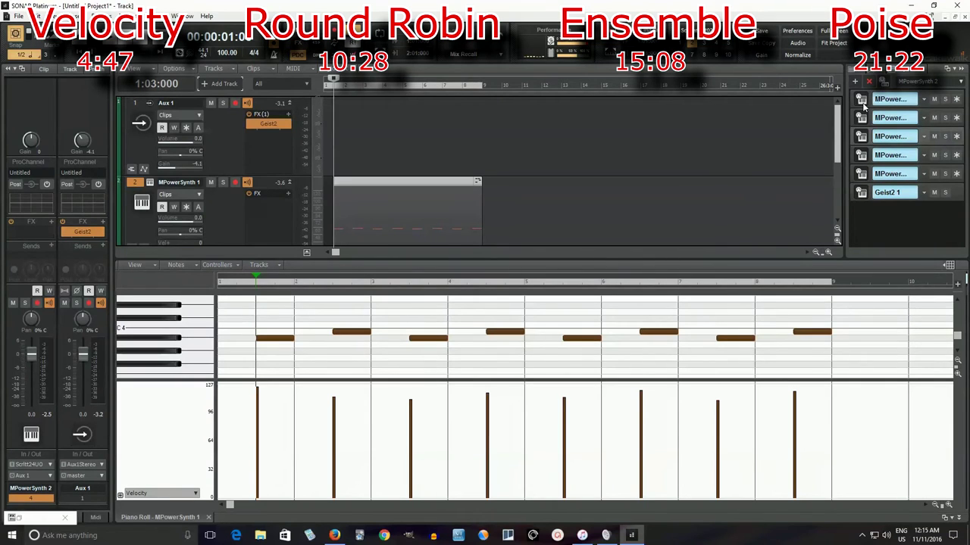
pyautogui.click(862, 106)
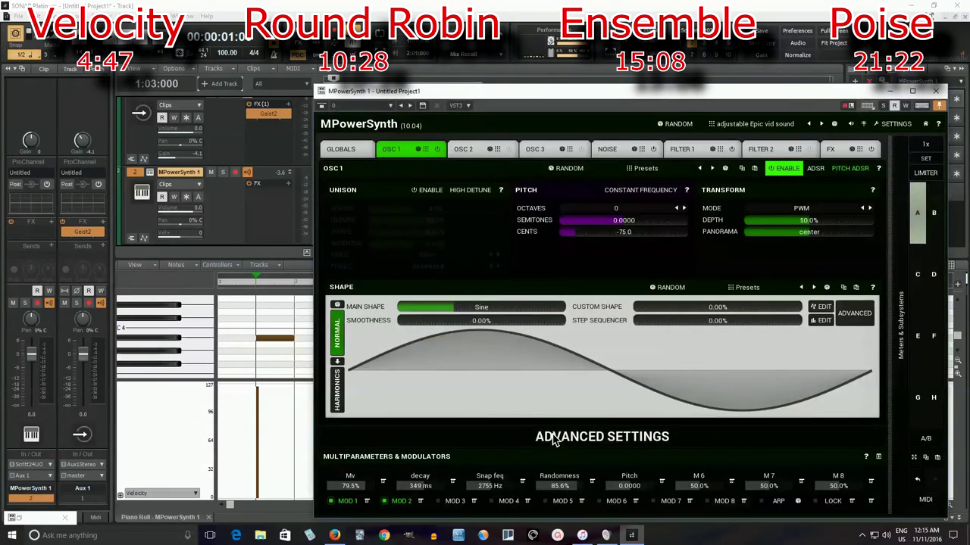
pyautogui.click(554, 437)
pyautogui.click(399, 139)
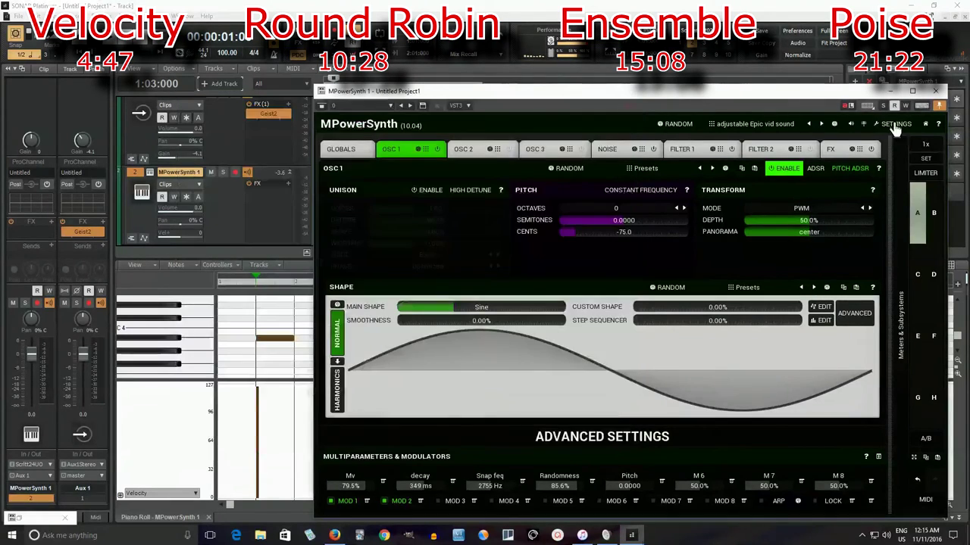
pyautogui.click(627, 103)
pyautogui.click(936, 90)
# Bend the Velocity Shape curve of track 3's MPowerSynth 1 upward to about -54% curvature and close the synth.
pyautogui.click(868, 122)
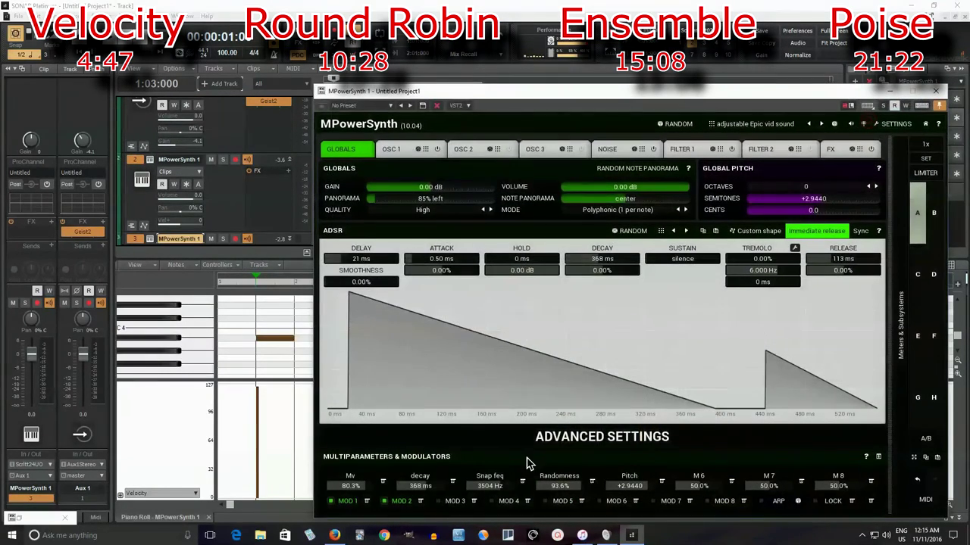
pyautogui.click(552, 440)
pyautogui.click(404, 139)
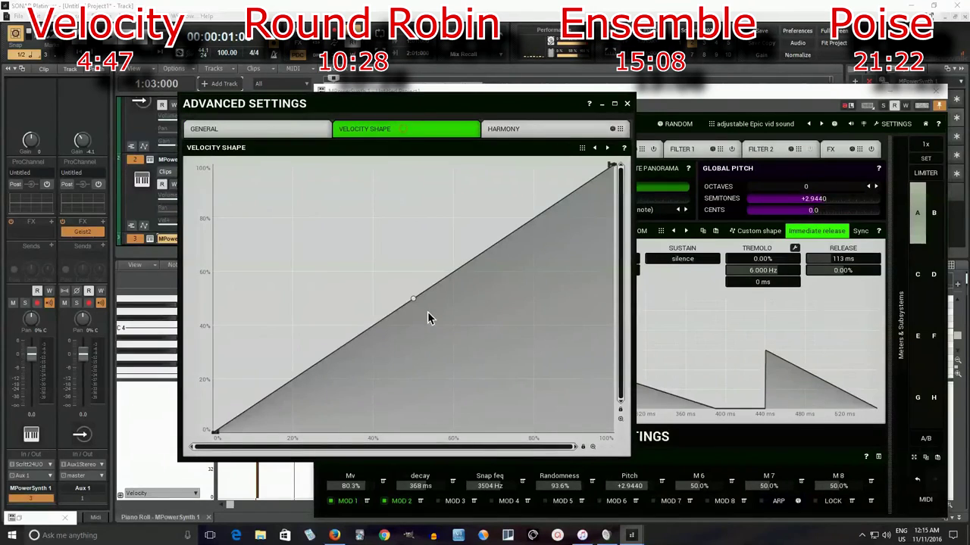
pyautogui.moveTo(416, 303); pyautogui.dragTo(393, 251)
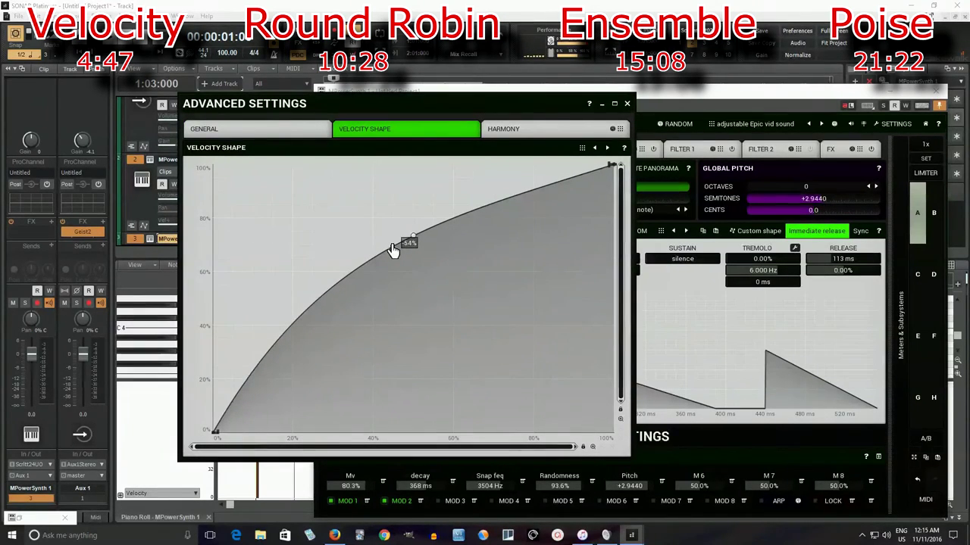
pyautogui.click(626, 103)
pyautogui.click(937, 90)
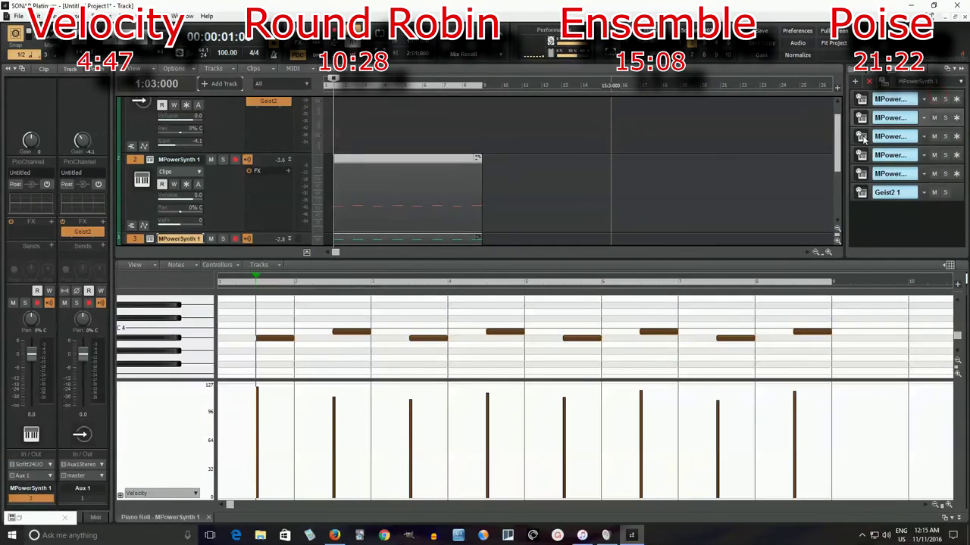
# Raise the start point of MPowerSynth 2's Velocity Shape to about 28%, bend the curve slightly downward, and close the synth.
pyautogui.click(862, 137)
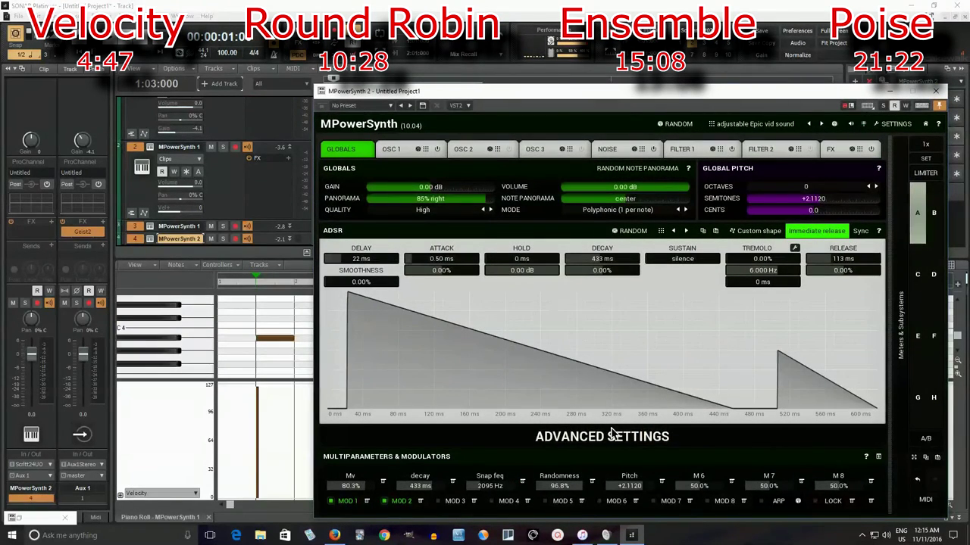
pyautogui.click(613, 436)
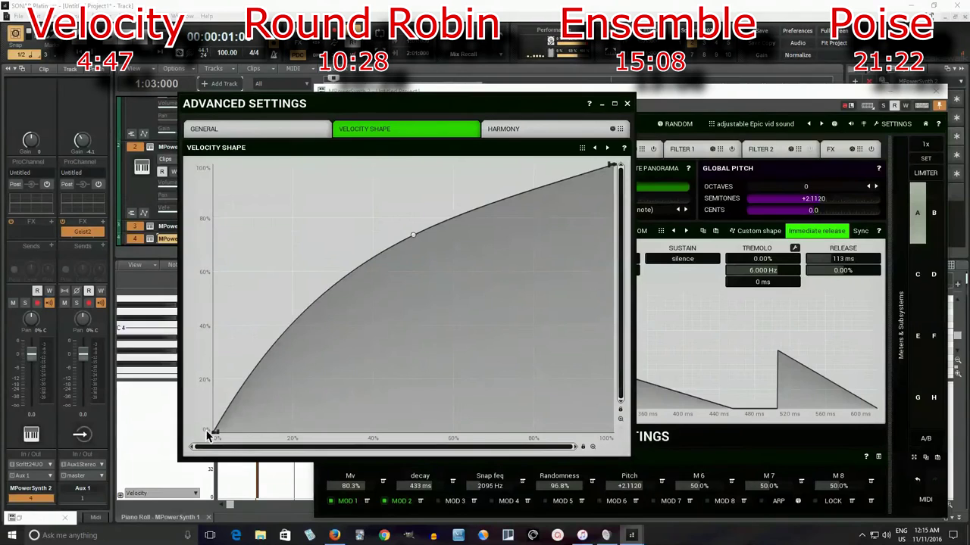
pyautogui.moveTo(213, 430); pyautogui.dragTo(215, 359)
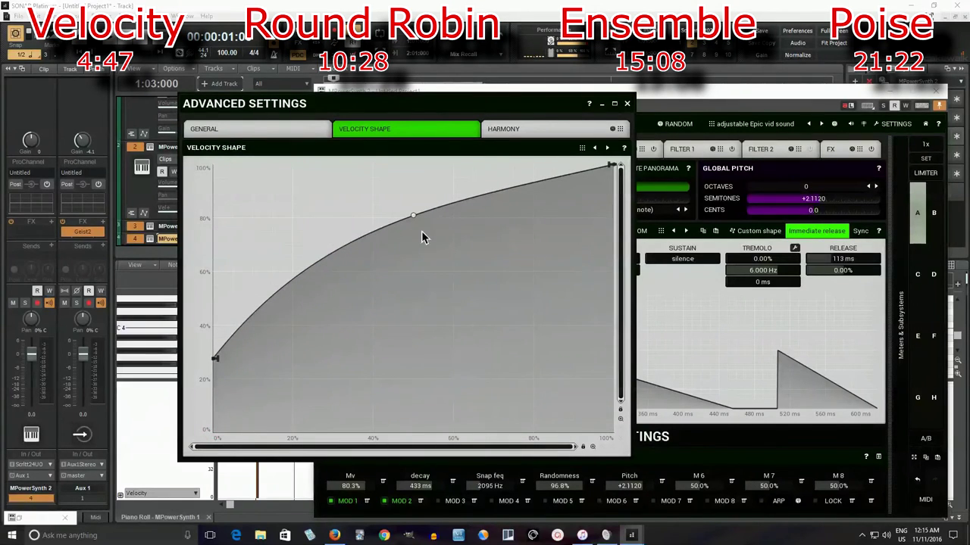
pyautogui.moveTo(414, 220); pyautogui.dragTo(446, 298)
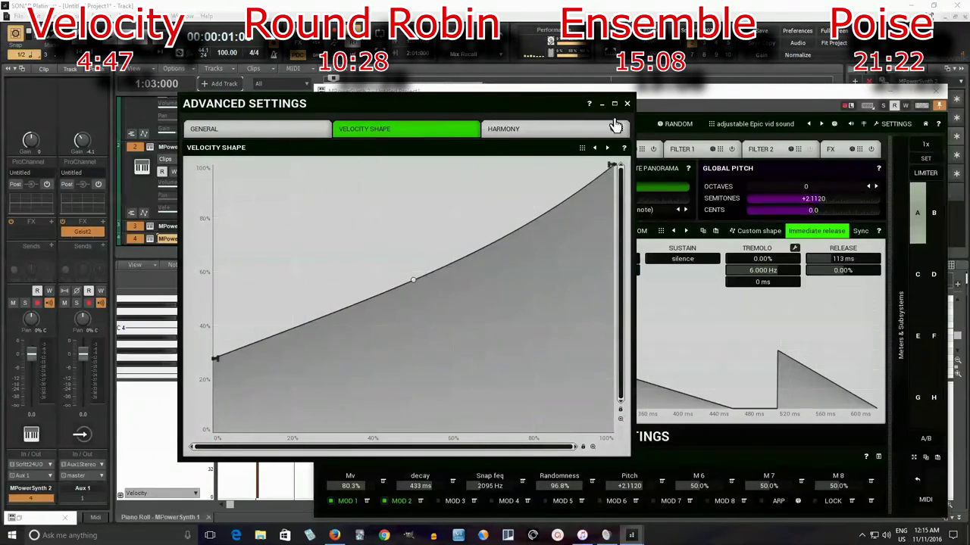
pyautogui.click(626, 104)
pyautogui.click(937, 90)
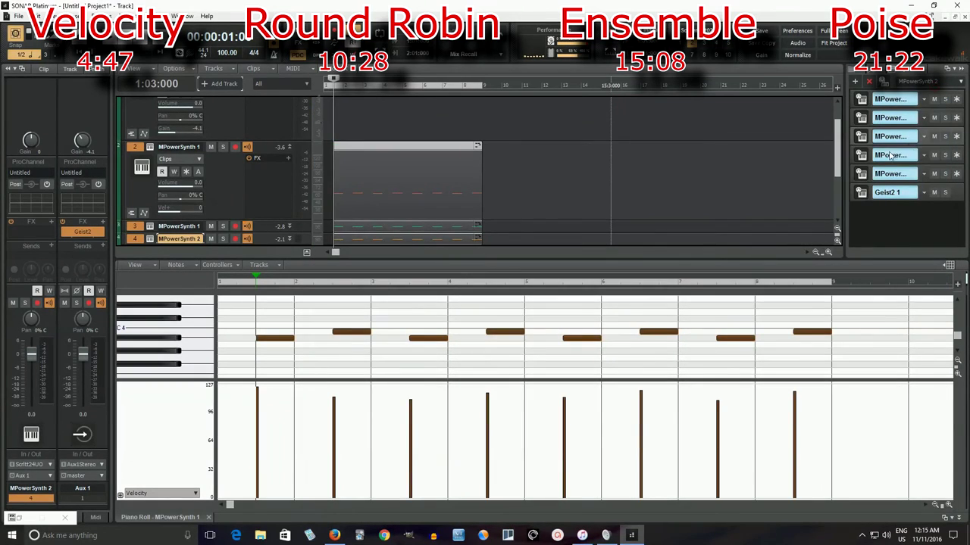
# Raise the start point of MPowerSynth 3's Velocity Shape to about 12%, bend the curve upward, and close the synth.
pyautogui.click(864, 155)
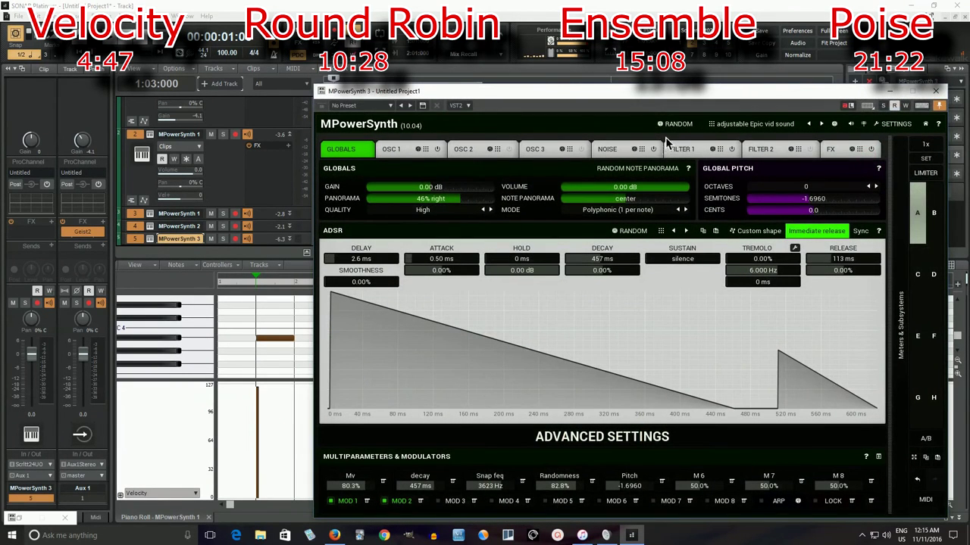
pyautogui.click(575, 443)
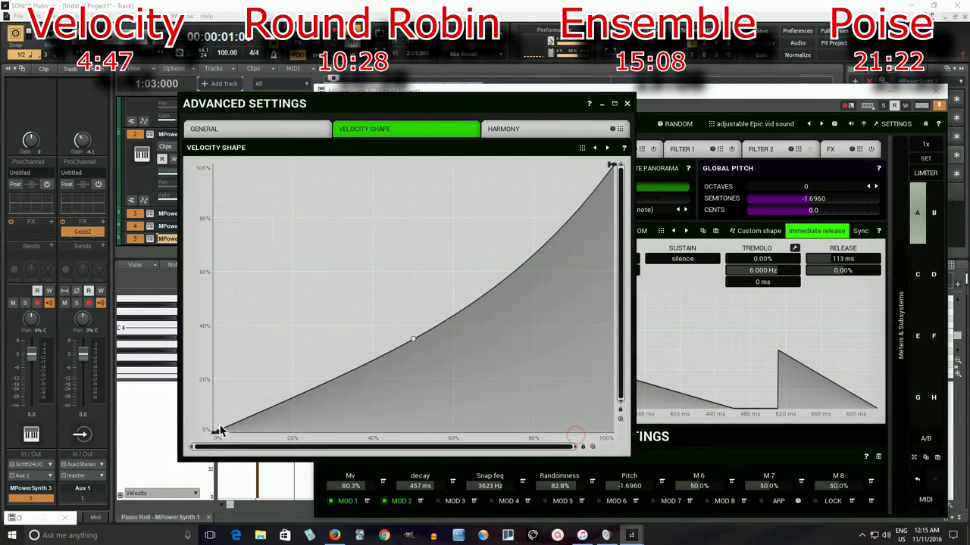
pyautogui.moveTo(212, 432); pyautogui.dragTo(215, 401)
pyautogui.moveTo(413, 320); pyautogui.dragTo(361, 232)
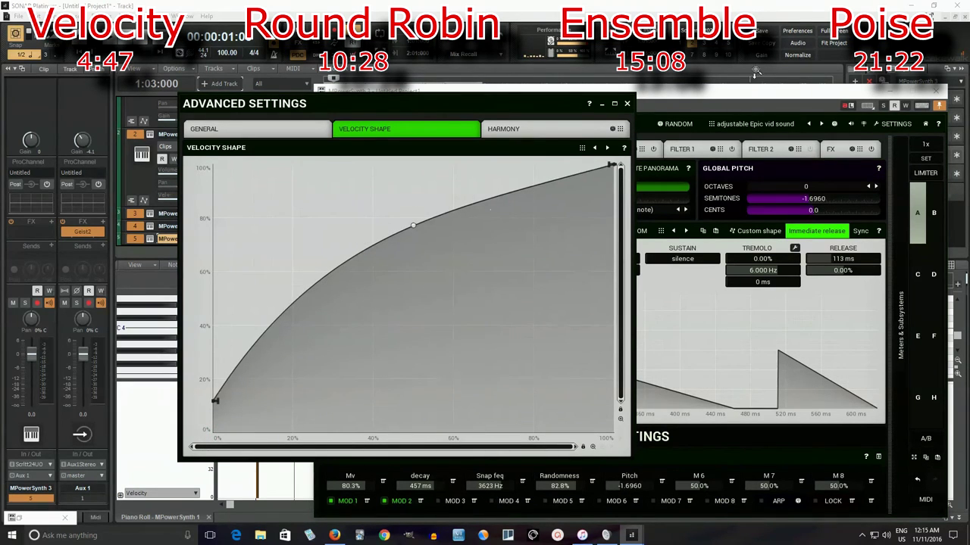
pyautogui.click(628, 104)
pyautogui.click(938, 91)
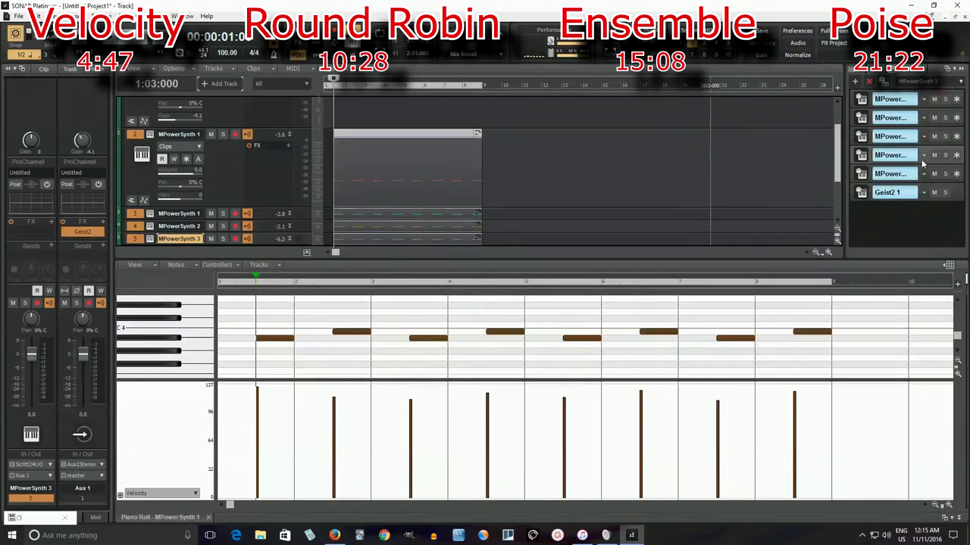
# Lower the start point of MPowerSynth 4's Velocity Shape to 0%, bend the curve downward to about 29% curvature, and close the synth.
pyautogui.click(861, 174)
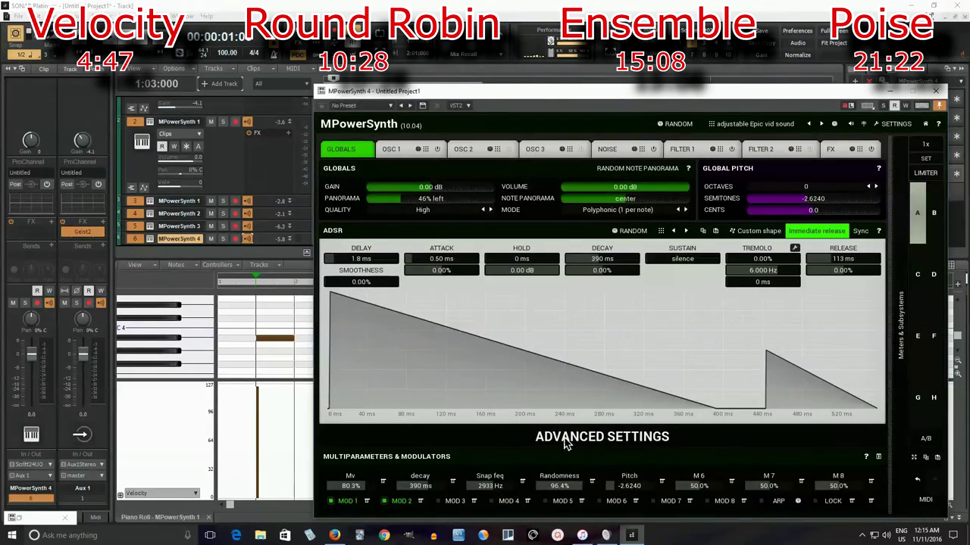
pyautogui.click(564, 444)
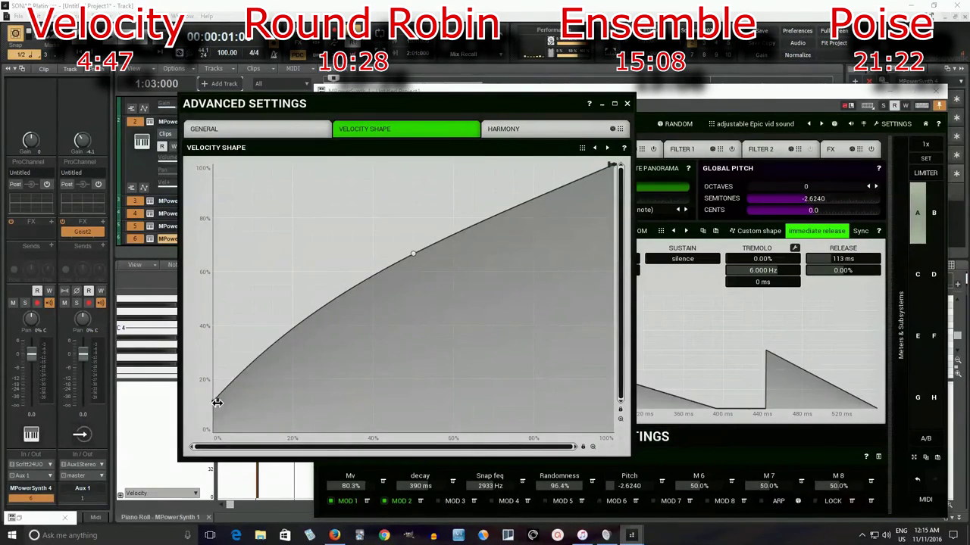
pyautogui.moveTo(218, 402); pyautogui.dragTo(215, 432)
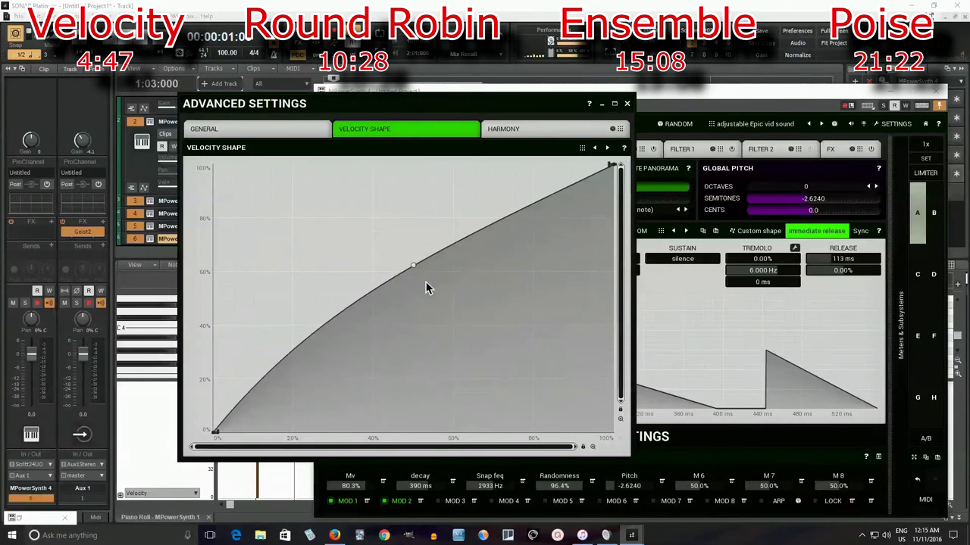
pyautogui.moveTo(415, 271); pyautogui.dragTo(450, 328)
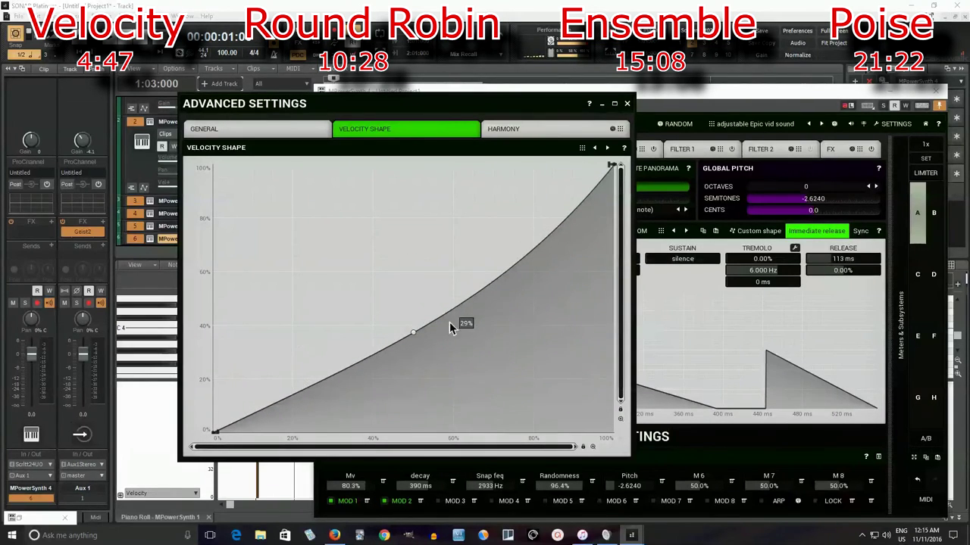
pyautogui.click(626, 104)
pyautogui.click(944, 99)
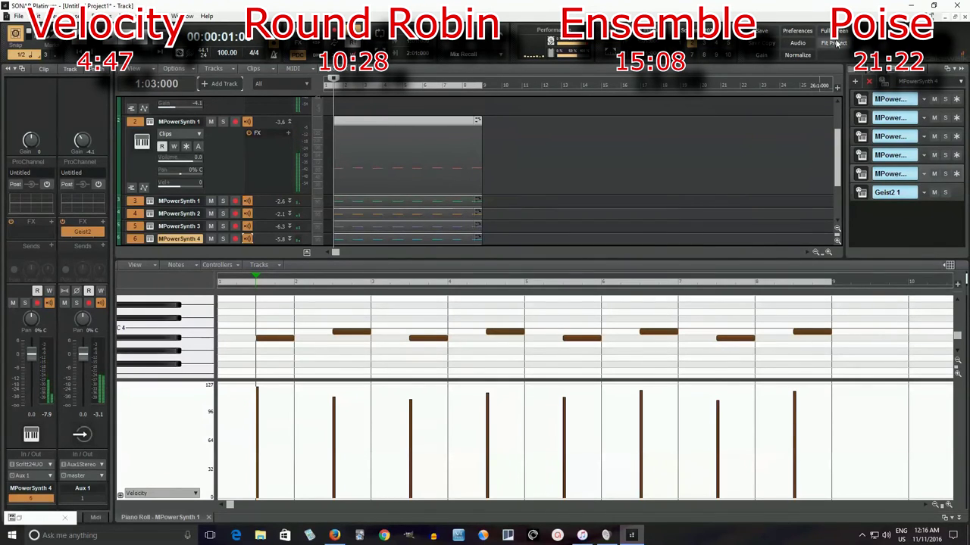
# Open Geist2 on the Aux 1 track, arm its sampler, and record the ensemble playback into the layers of Pad 1.
pyautogui.scroll(1, 838, 168)
pyautogui.scroll(3, 838, 168)
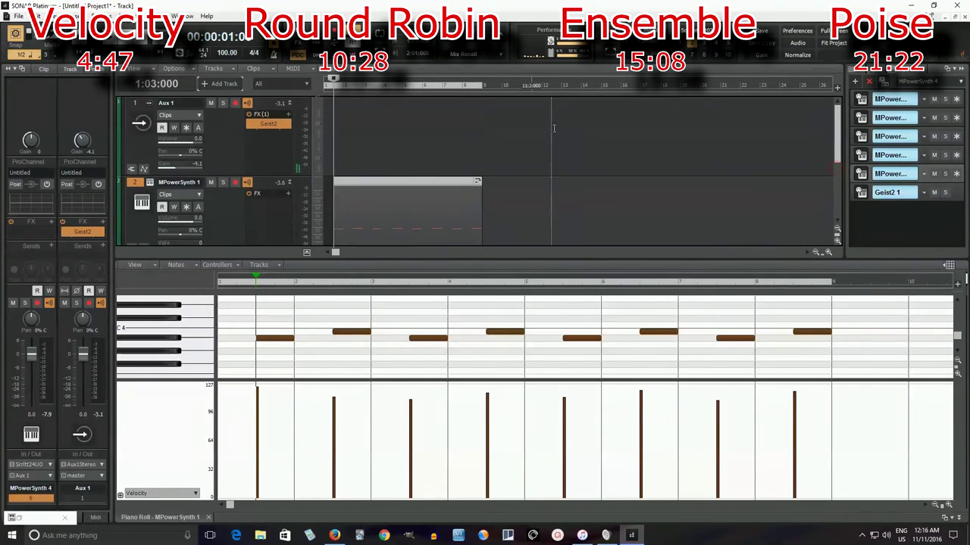
pyautogui.doubleClick(269, 124)
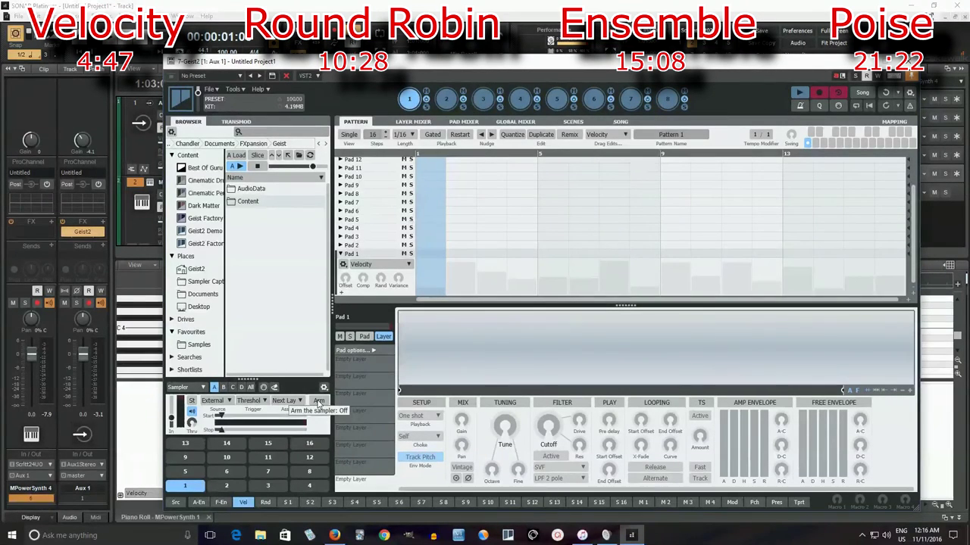
pyautogui.moveTo(374, 69); pyautogui.dragTo(374, 209)
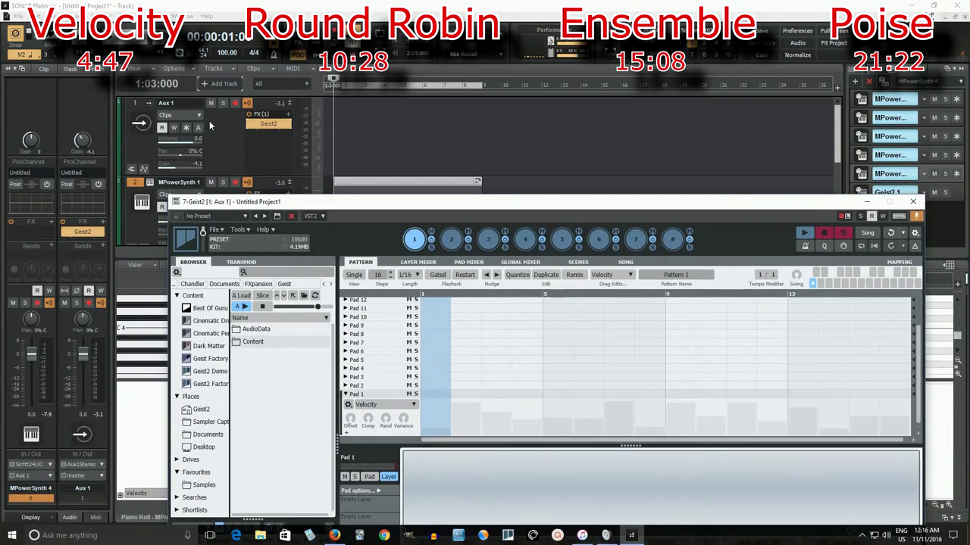
pyautogui.moveTo(395, 204); pyautogui.dragTo(395, 71)
pyautogui.click(336, 407)
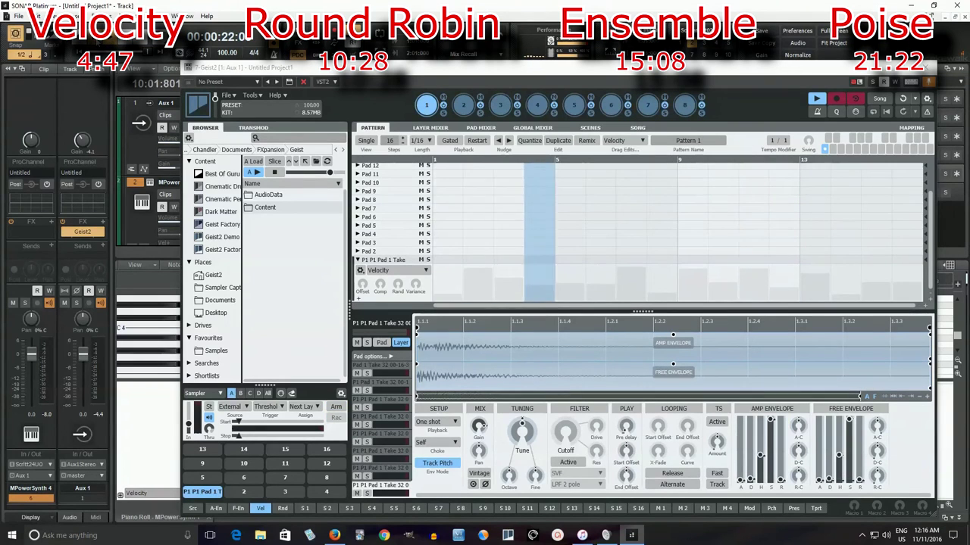
pyautogui.press('space')
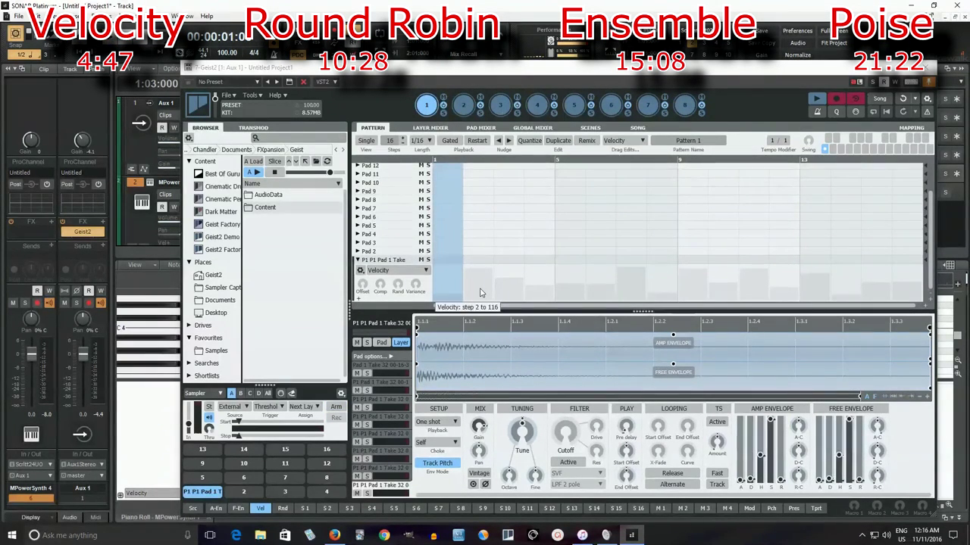
# Set velocity modulation of the Pad 1 filter cutoff to range from 1.74 kHz to 4.91 kHz.
pyautogui.moveTo(580, 444)
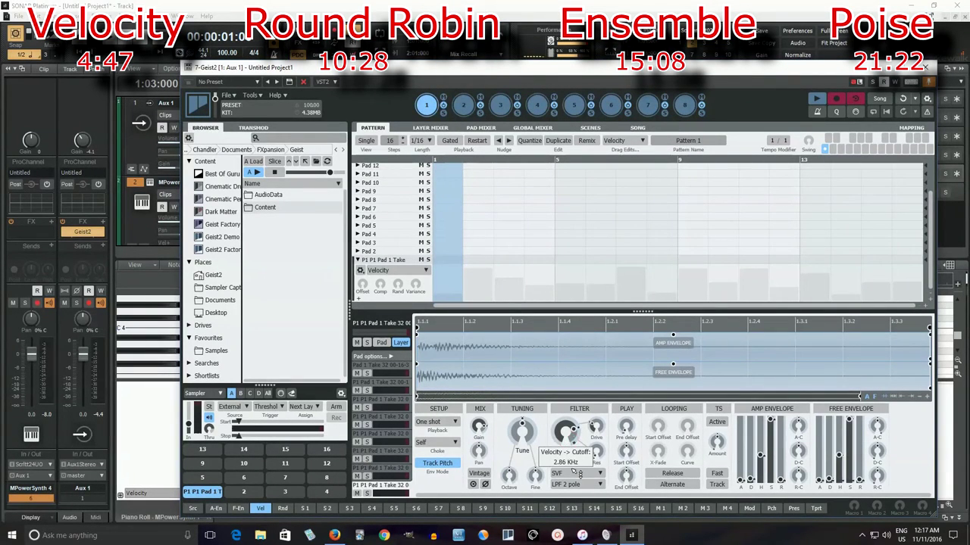
pyautogui.click(262, 509)
pyautogui.moveTo(584, 443); pyautogui.dragTo(585, 404)
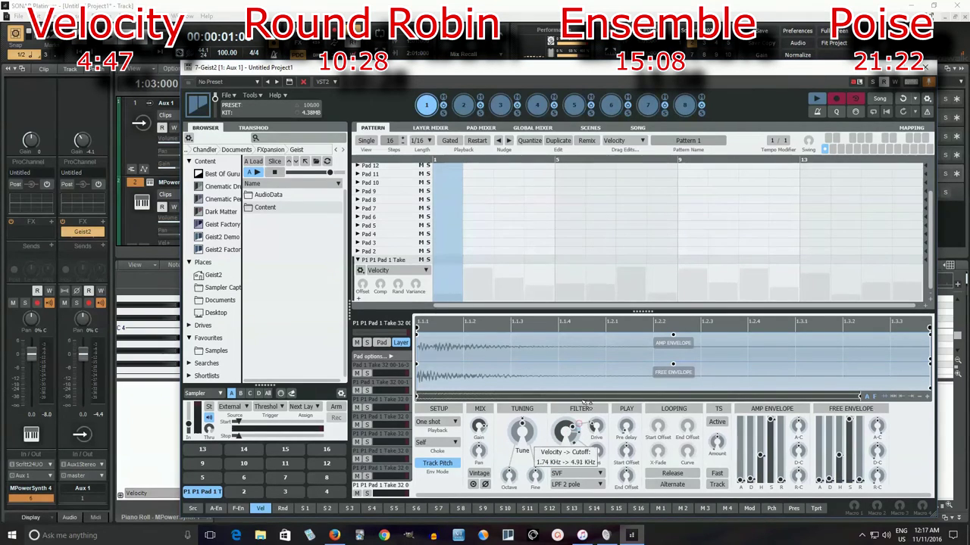
# Set Pad 1's layer play mode to Round robin and audition the pad several times.
pyautogui.click(371, 356)
pyautogui.click(471, 327)
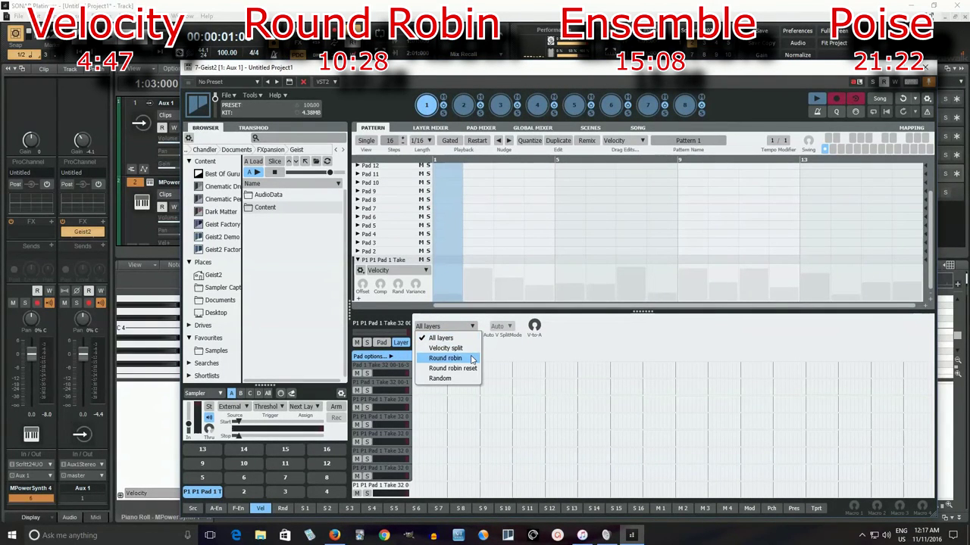
pyautogui.click(471, 358)
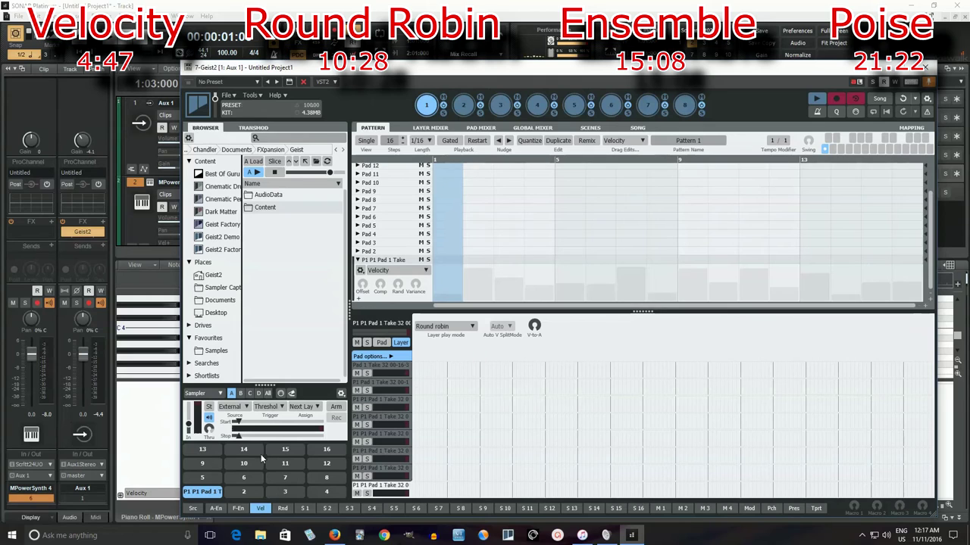
pyautogui.click(199, 492)
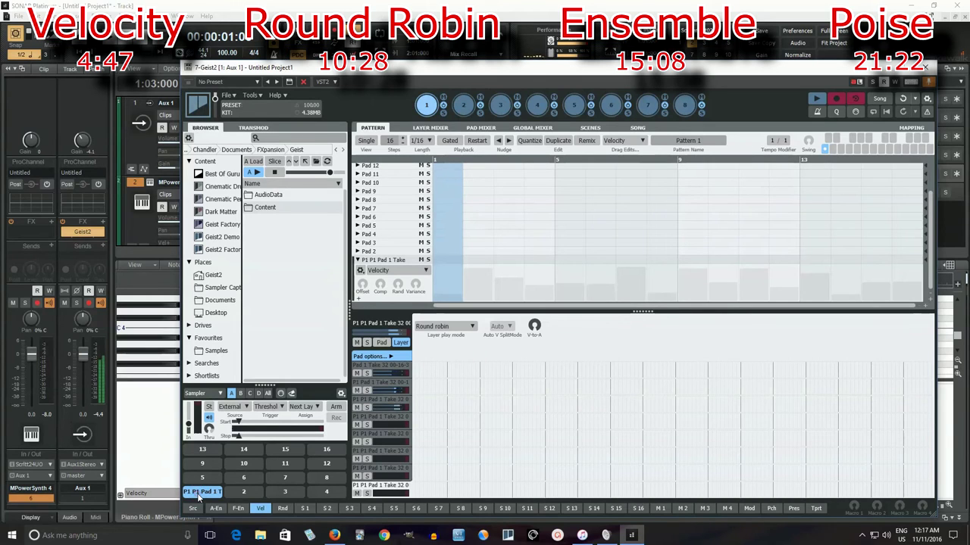
pyautogui.click(198, 494)
pyautogui.click(198, 494)
pyautogui.click(196, 494)
pyautogui.click(195, 494)
pyautogui.click(198, 493)
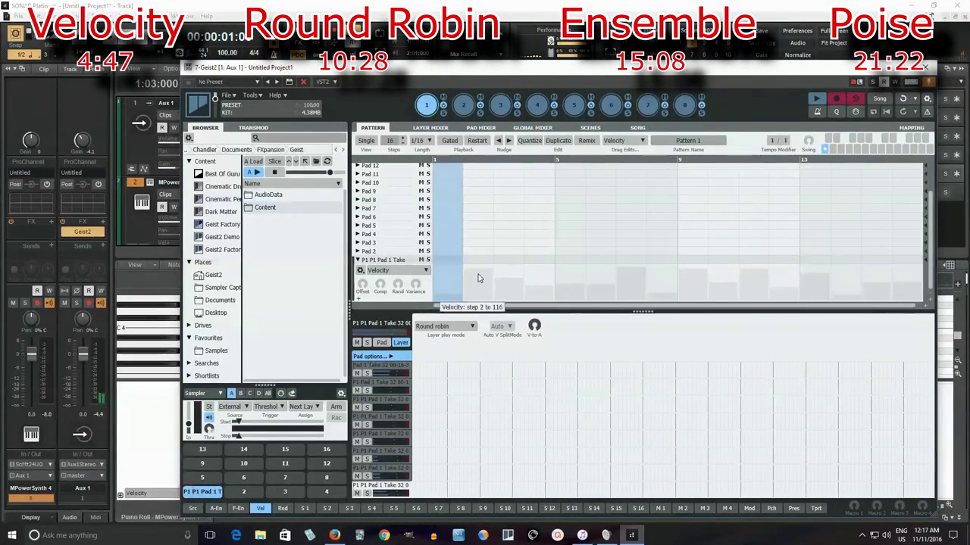
# Fill all 16 pattern steps of Pad 1, shape their velocities into a rising ramp, and play the pattern.
pyautogui.moveTo(441, 260); pyautogui.dragTo(923, 263)
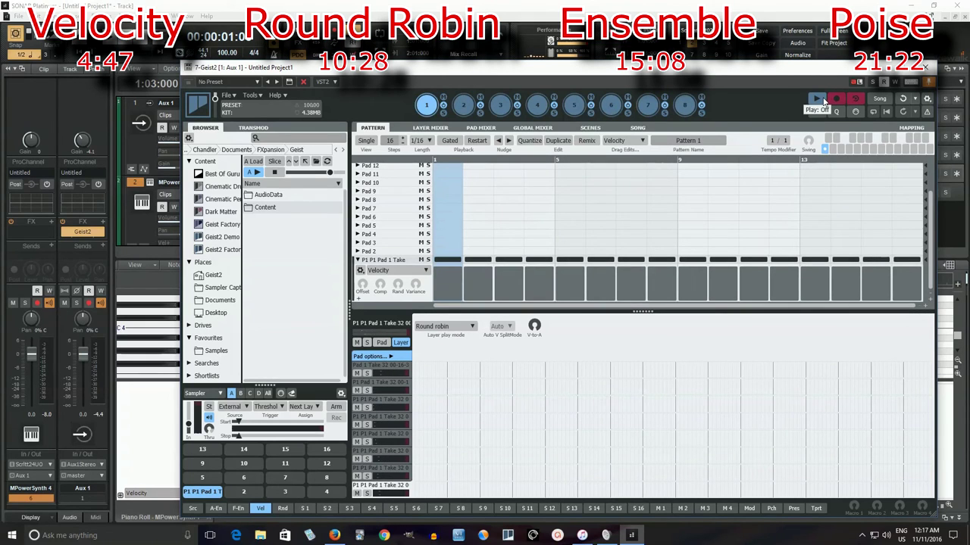
pyautogui.click(817, 100)
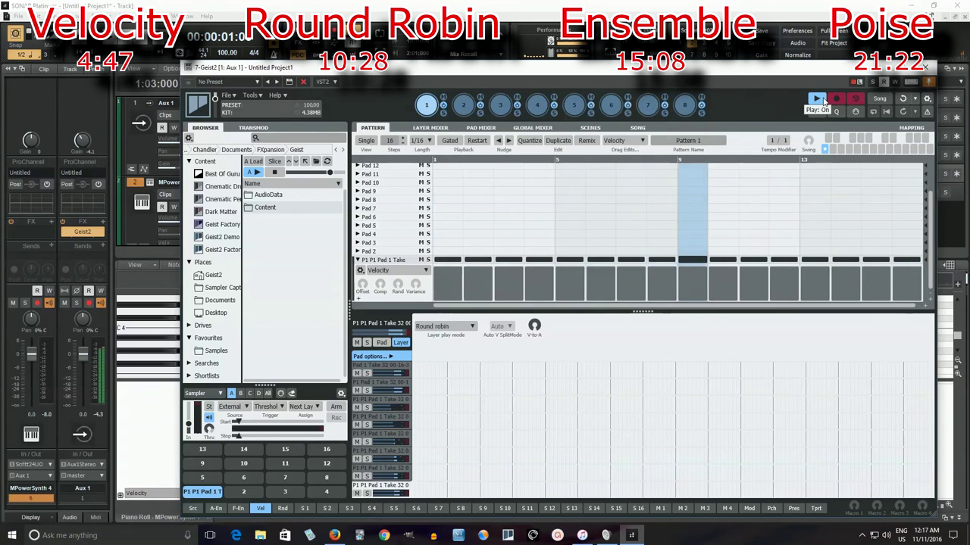
pyautogui.click(361, 270)
pyautogui.click(381, 318)
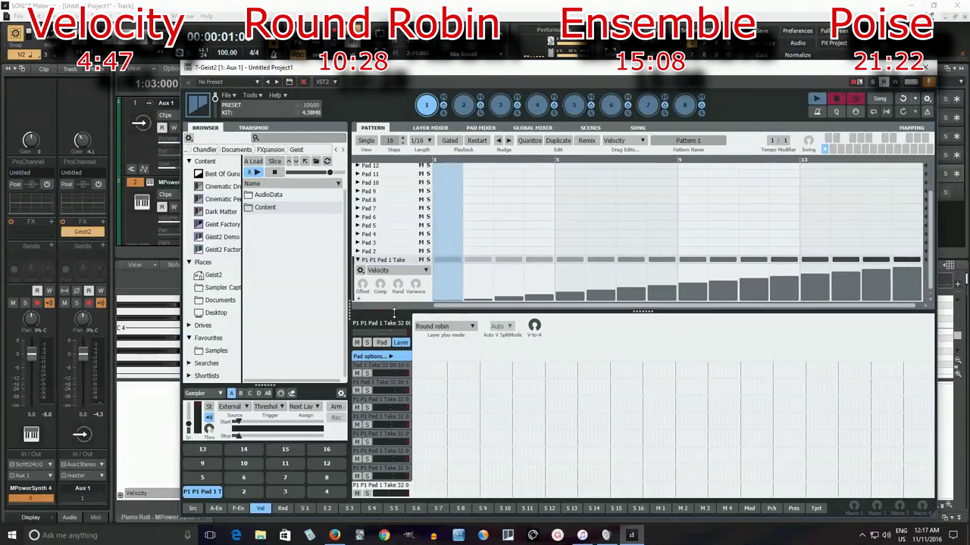
pyautogui.click(818, 99)
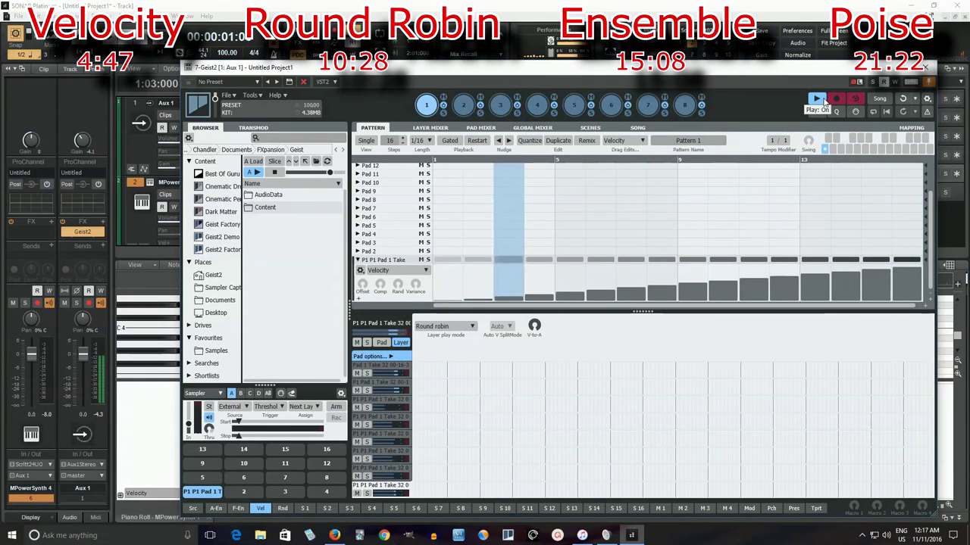
pyautogui.click(818, 99)
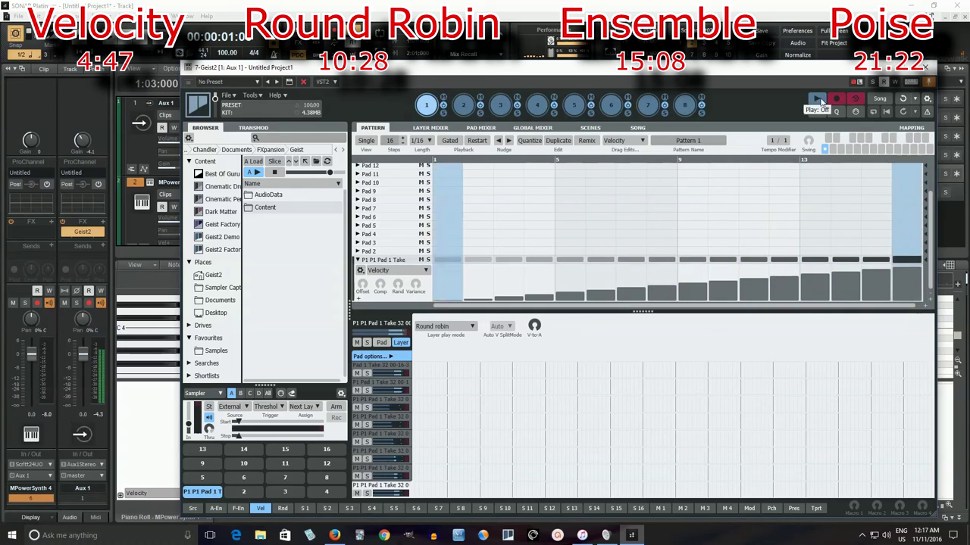
# Set the pattern's step length to 1/32 and play the pattern.
pyautogui.click(421, 141)
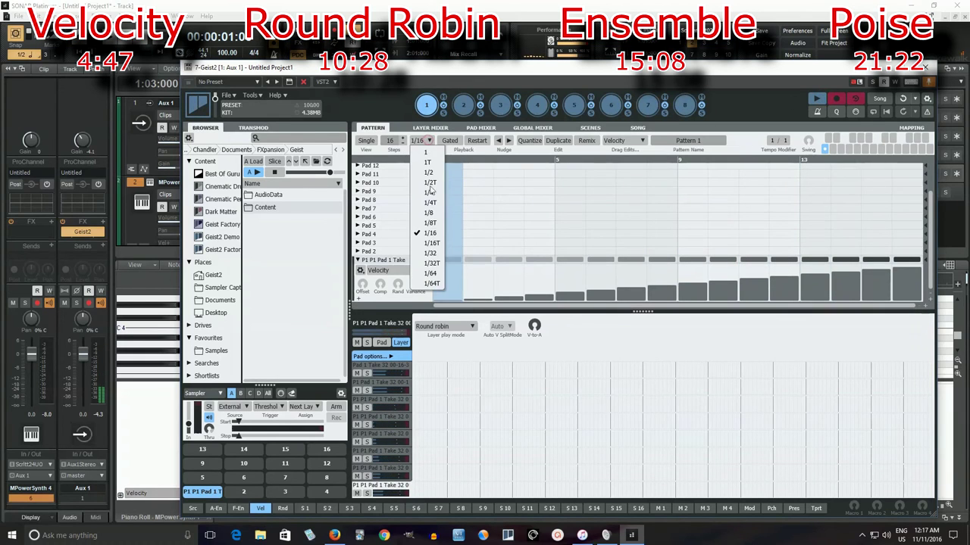
pyautogui.click(431, 252)
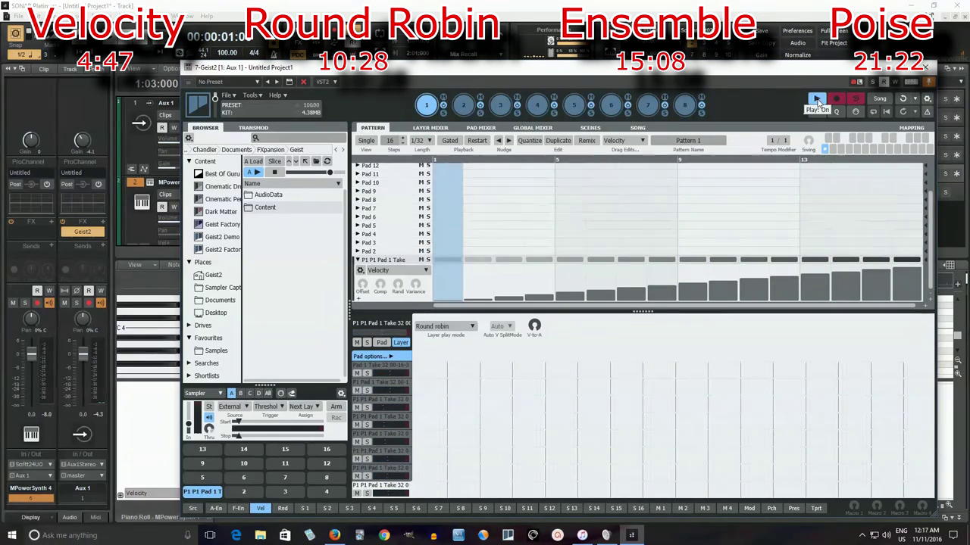
pyautogui.click(816, 101)
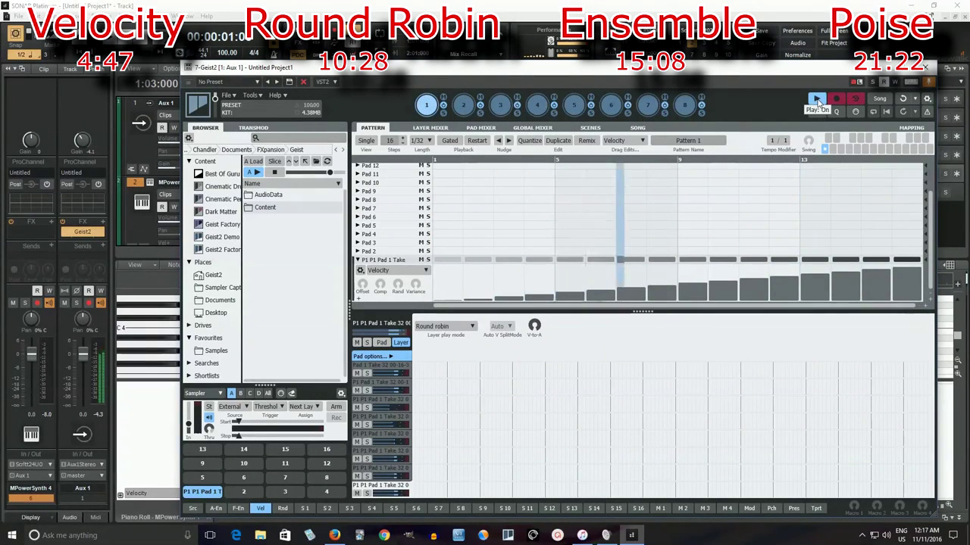
pyautogui.click(817, 101)
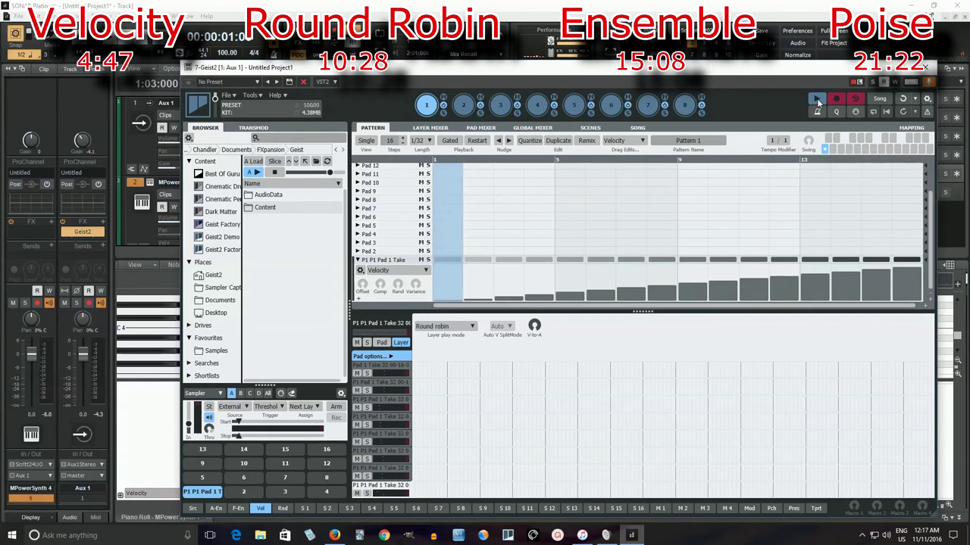
pyautogui.click(818, 103)
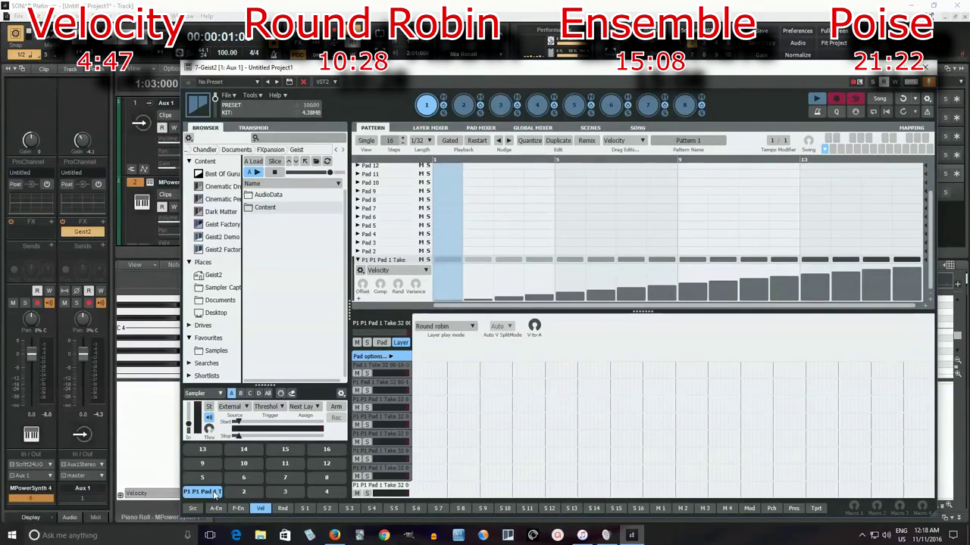
# Reopen Geist2, view the Save layer sample options for Pad 1, and close the plug-in.
pyautogui.click(925, 67)
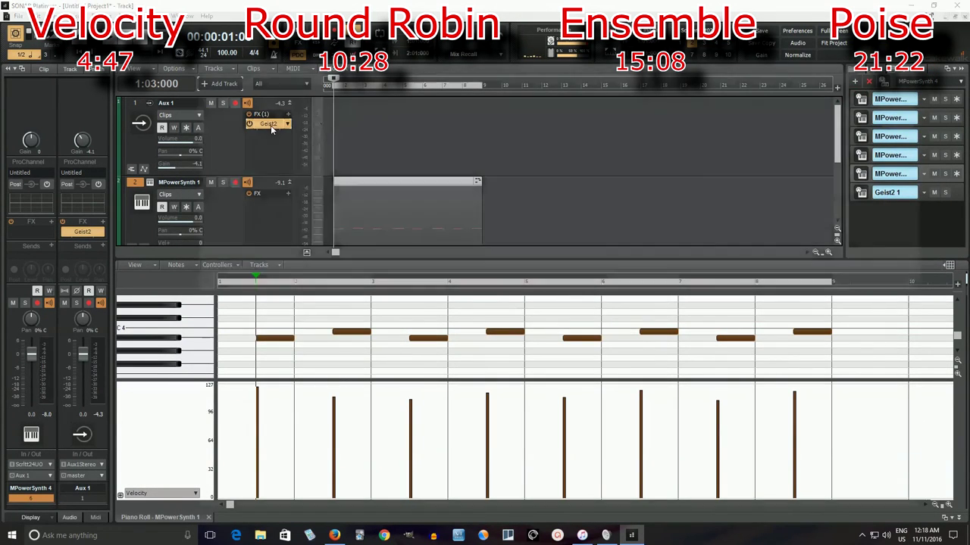
pyautogui.doubleClick(271, 125)
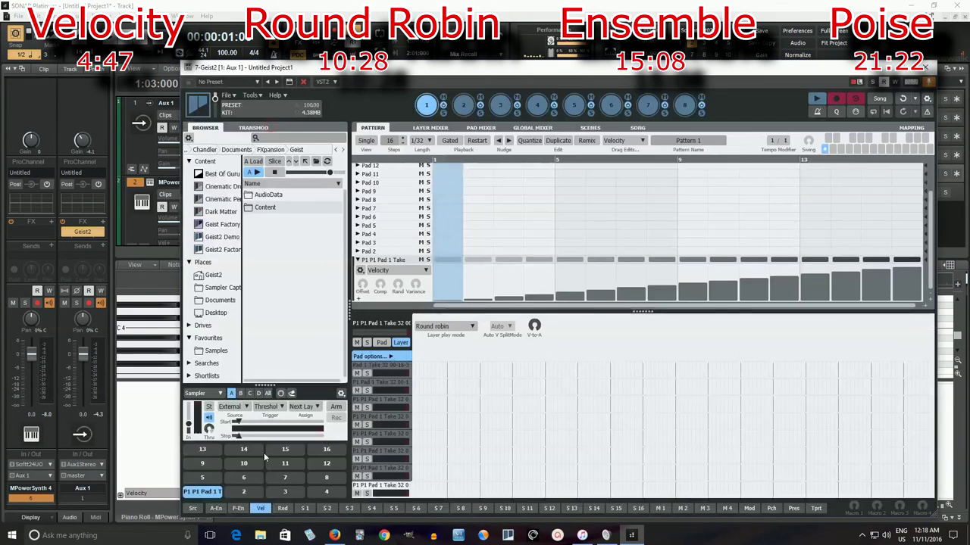
pyautogui.rightClick(205, 497)
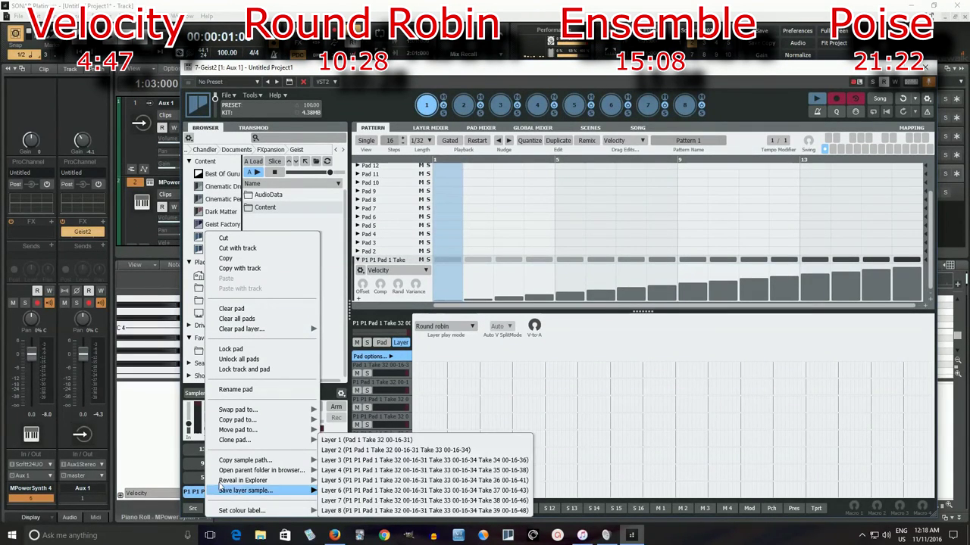
pyautogui.click(338, 238)
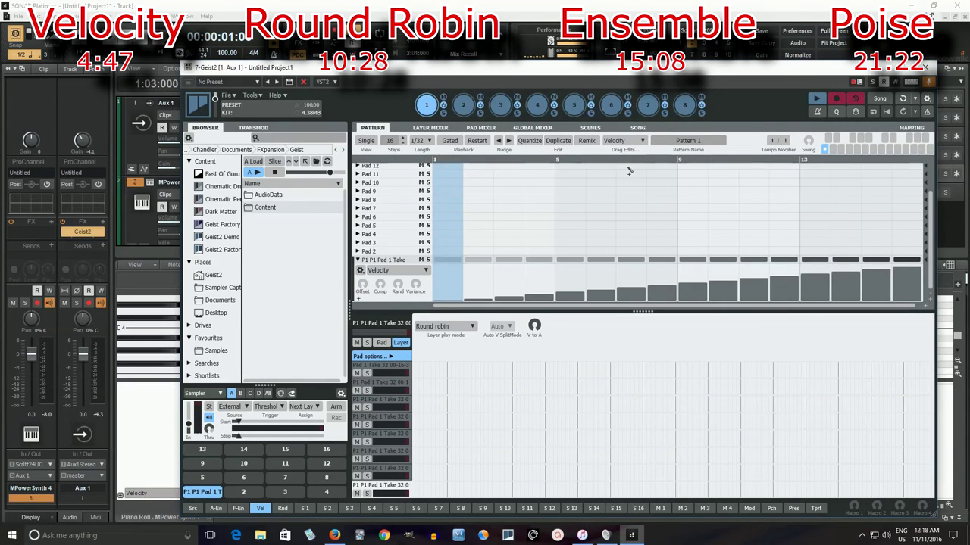
pyautogui.click(925, 66)
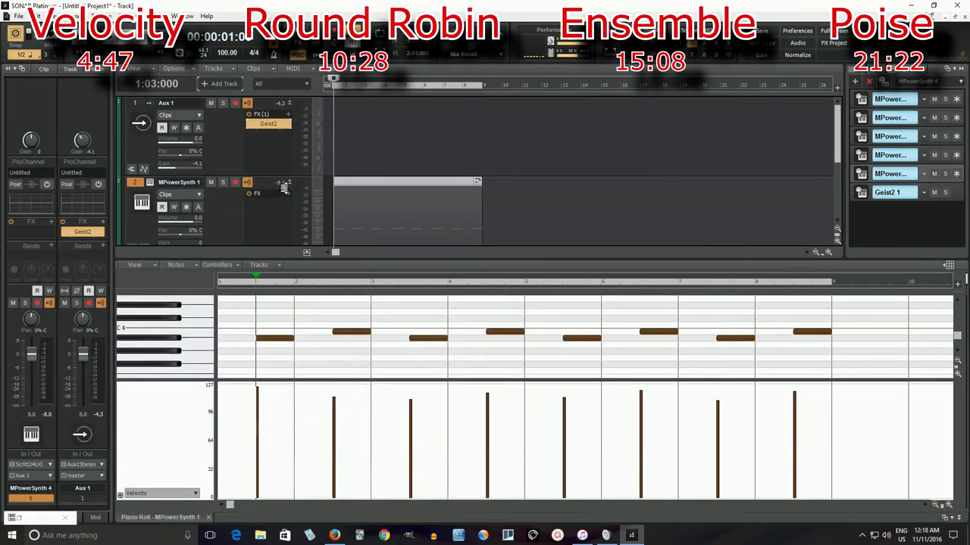
# Bypass Geist2 in the Aux 1 effects rack and insert the Poise drum sampler there as a soft synth.
pyautogui.click(250, 124)
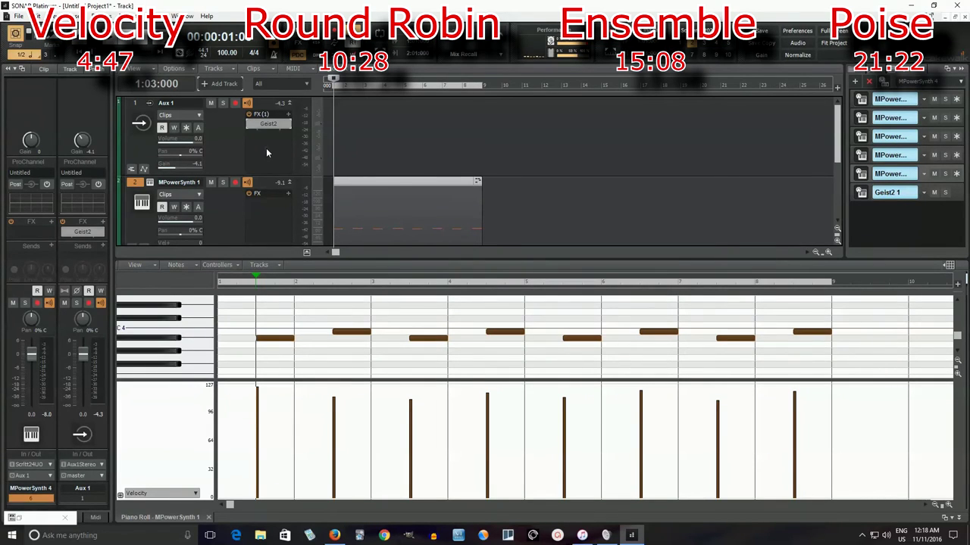
pyautogui.rightClick(267, 152)
pyautogui.moveTo(292, 157)
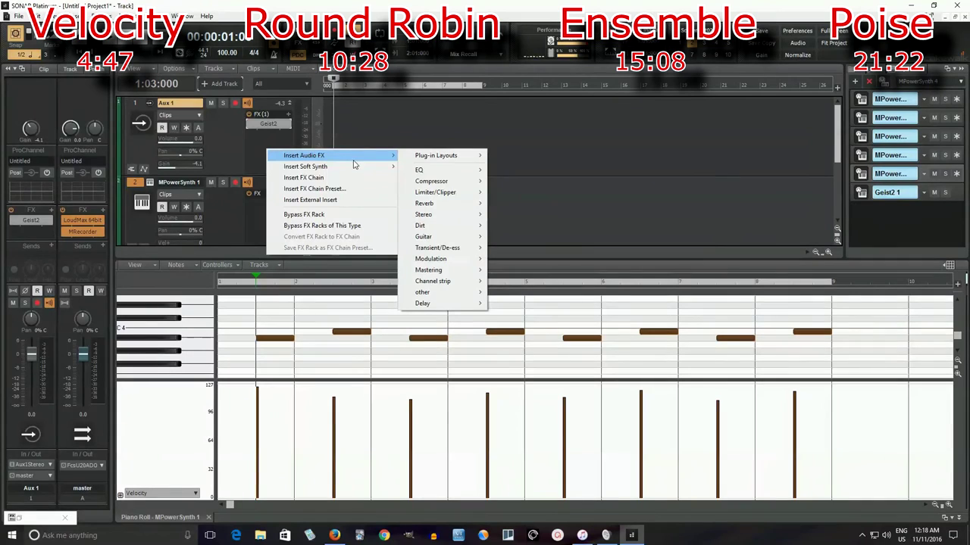
pyautogui.moveTo(357, 167)
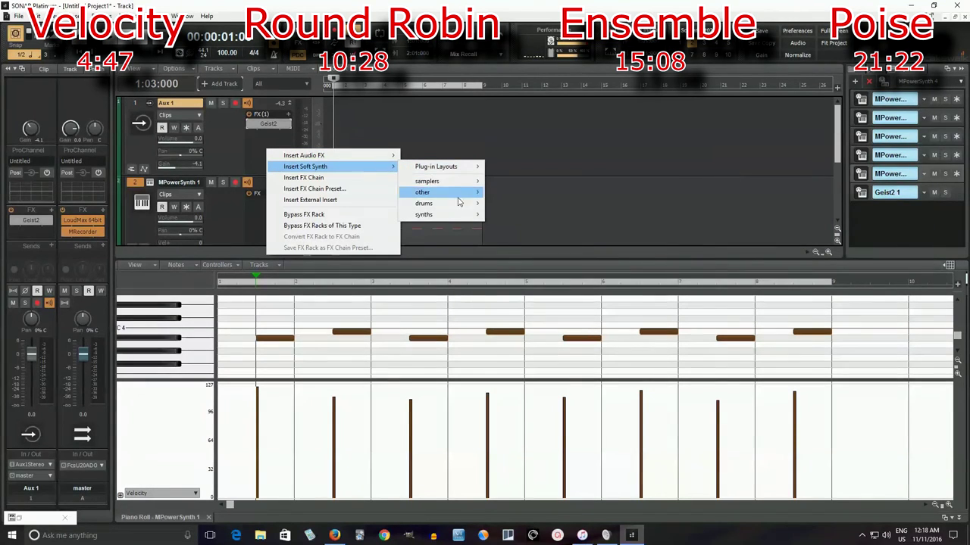
pyautogui.moveTo(458, 201)
pyautogui.click(528, 229)
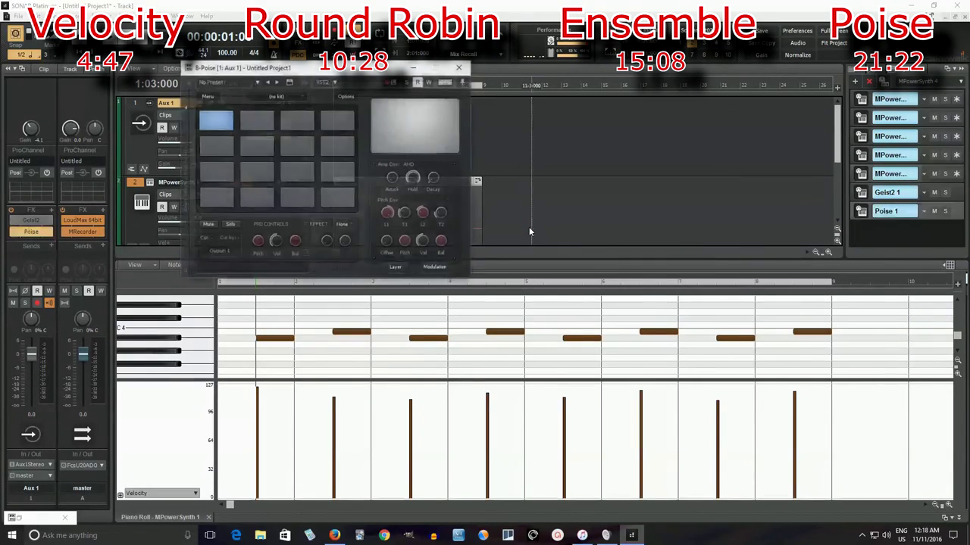
pyautogui.moveTo(313, 74); pyautogui.dragTo(547, 164)
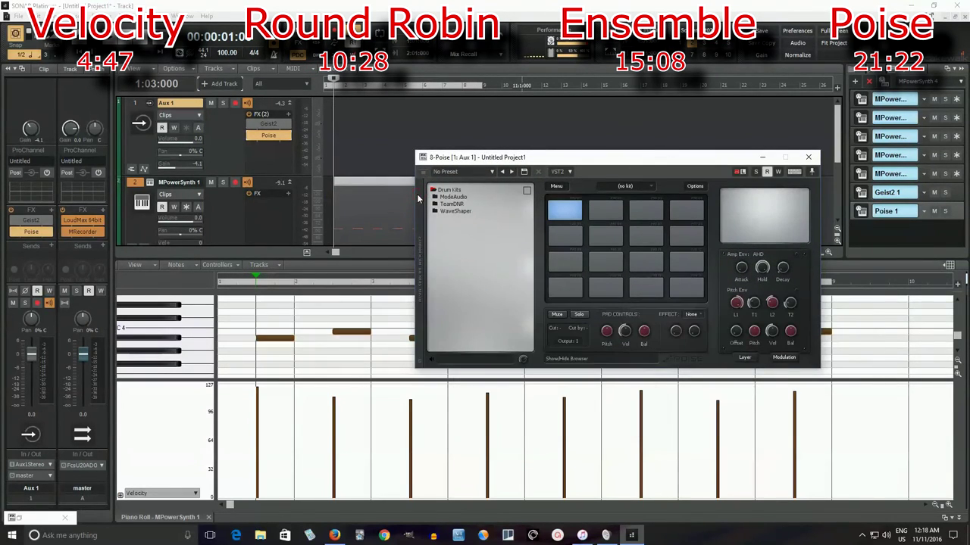
# Browse the ModeAudio drum kits in Poise's browser and collapse the Drum Kits folder.
pyautogui.doubleClick(438, 197)
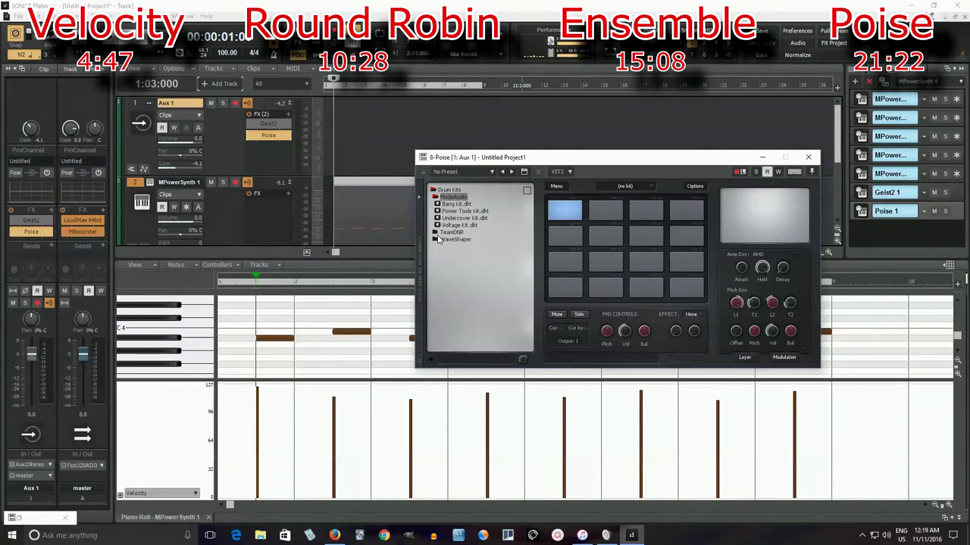
pyautogui.click(433, 190)
pyautogui.click(433, 189)
pyautogui.click(434, 190)
pyautogui.click(420, 195)
pyautogui.click(421, 197)
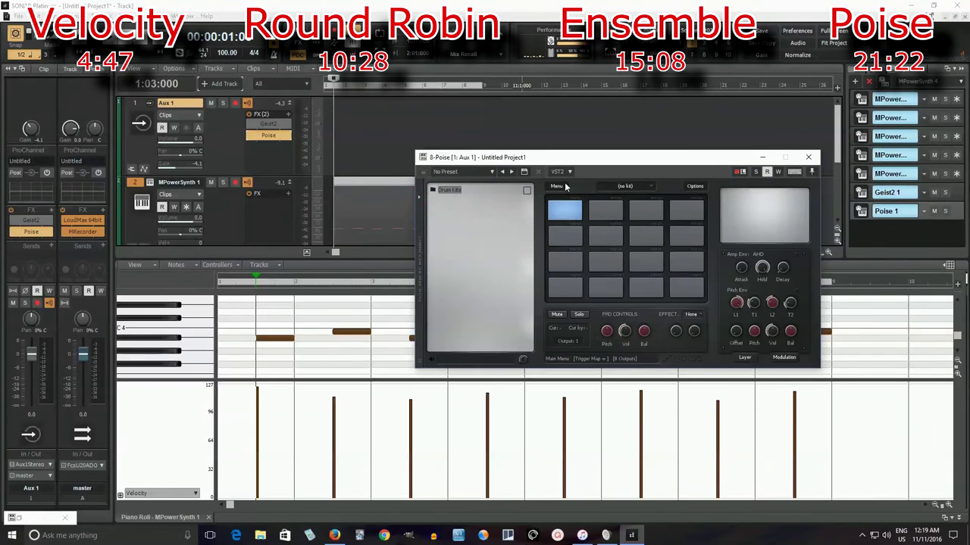
# Load Snare 01.pad from TeamDNR's Snare cells onto Poise's first pad and audition it.
pyautogui.click(454, 190)
pyautogui.click(455, 190)
pyautogui.click(455, 190)
pyautogui.click(443, 205)
pyautogui.click(448, 212)
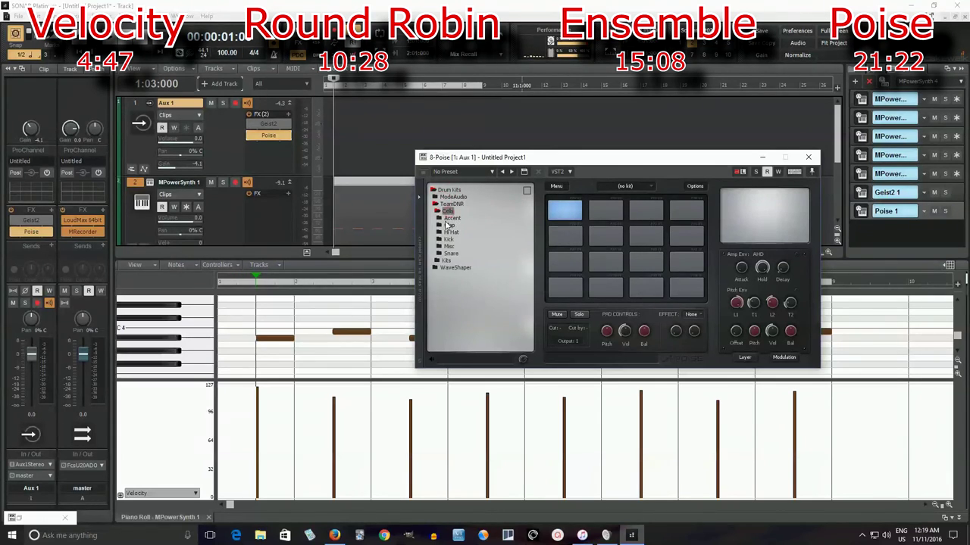
pyautogui.click(450, 219)
pyautogui.click(446, 219)
pyautogui.click(438, 254)
pyautogui.click(453, 262)
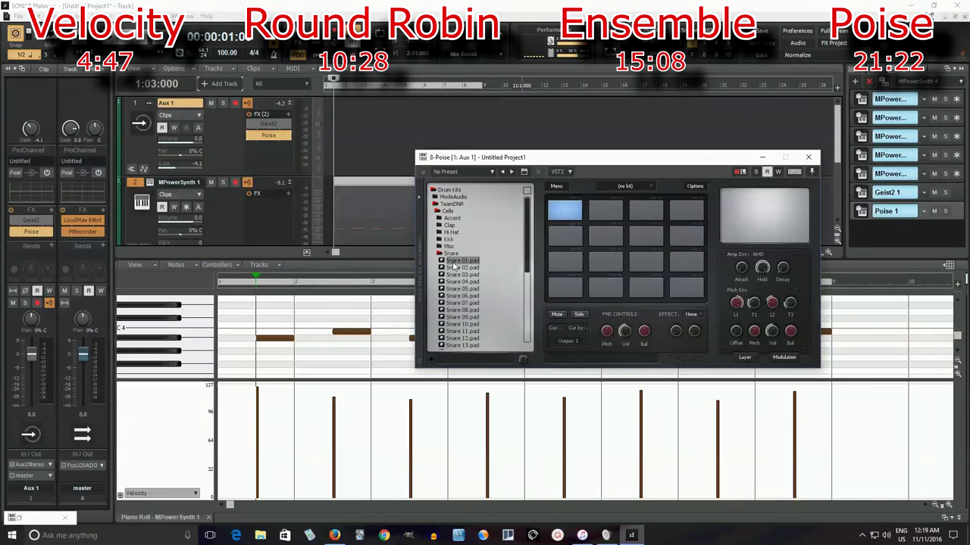
pyautogui.moveTo(575, 216); pyautogui.dragTo(573, 216)
pyautogui.click(567, 215)
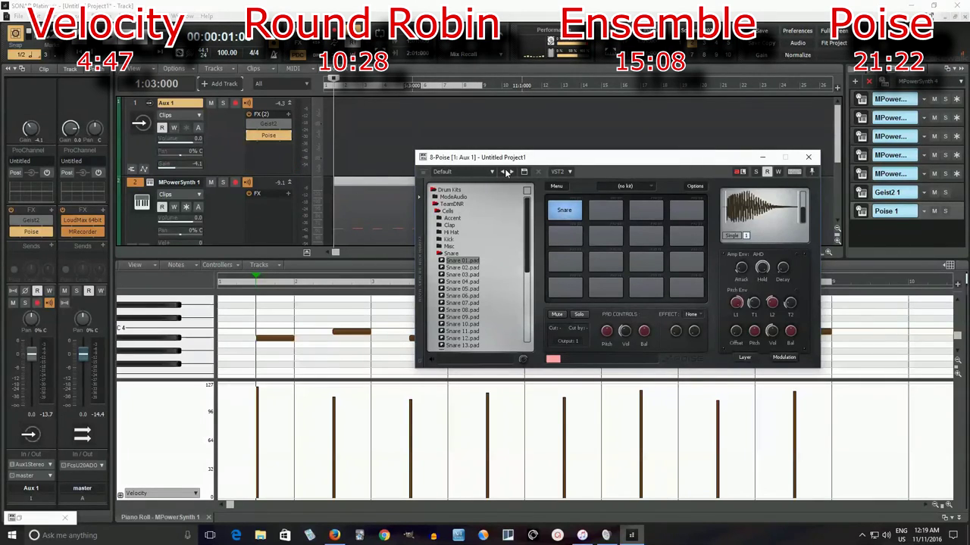
# Shorten the MPowerSynth 1 clip to its first note and freeze the synth track to audio.
pyautogui.moveTo(526, 159); pyautogui.dragTo(464, 290)
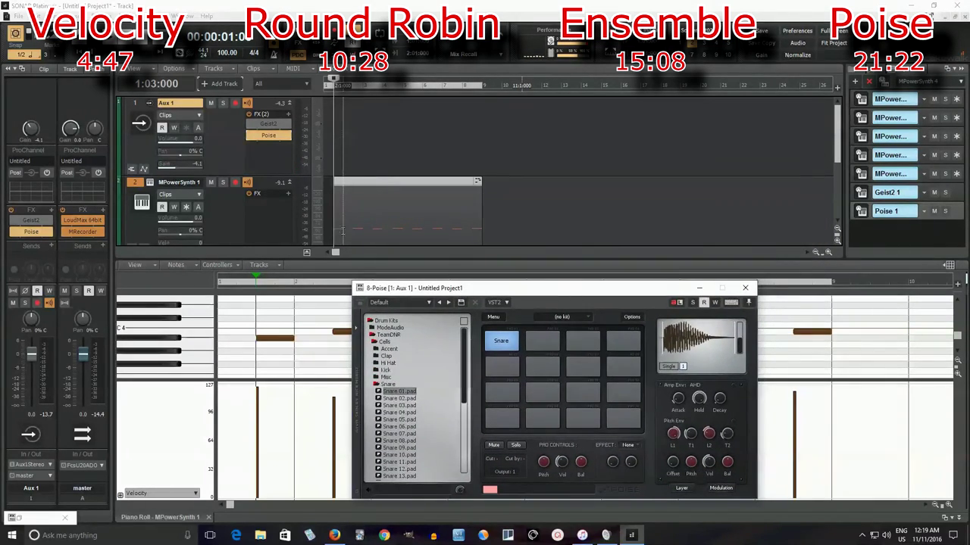
pyautogui.moveTo(478, 197); pyautogui.dragTo(353, 199)
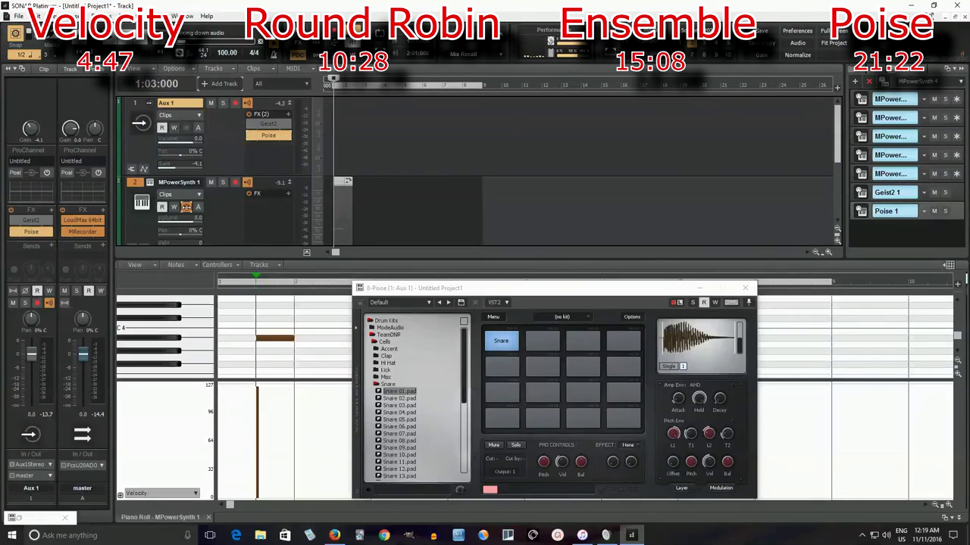
pyautogui.click(187, 206)
pyautogui.press('Up')
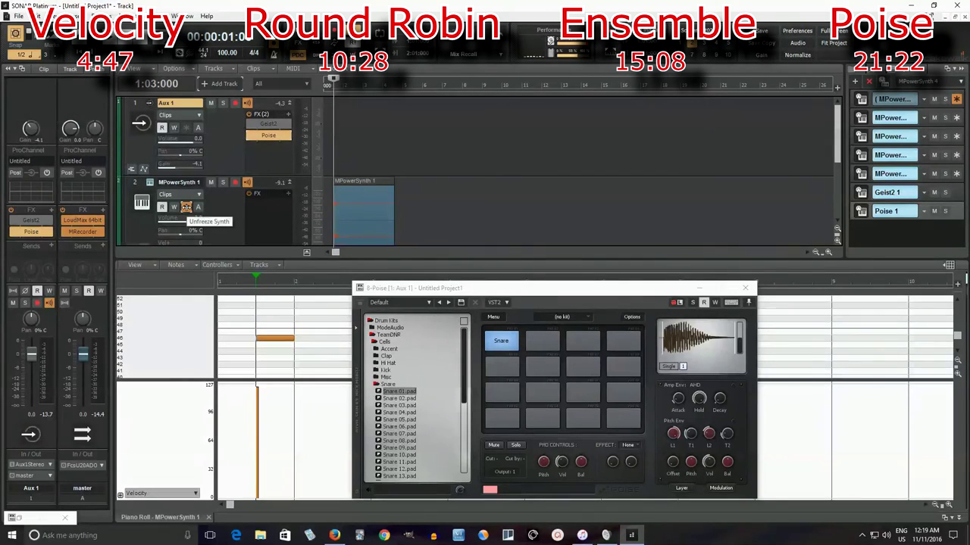
# Reset Poise's first pad, place the frozen MPowerSynth 1 audio clip on it, and audition the pad.
pyautogui.rightClick(502, 366)
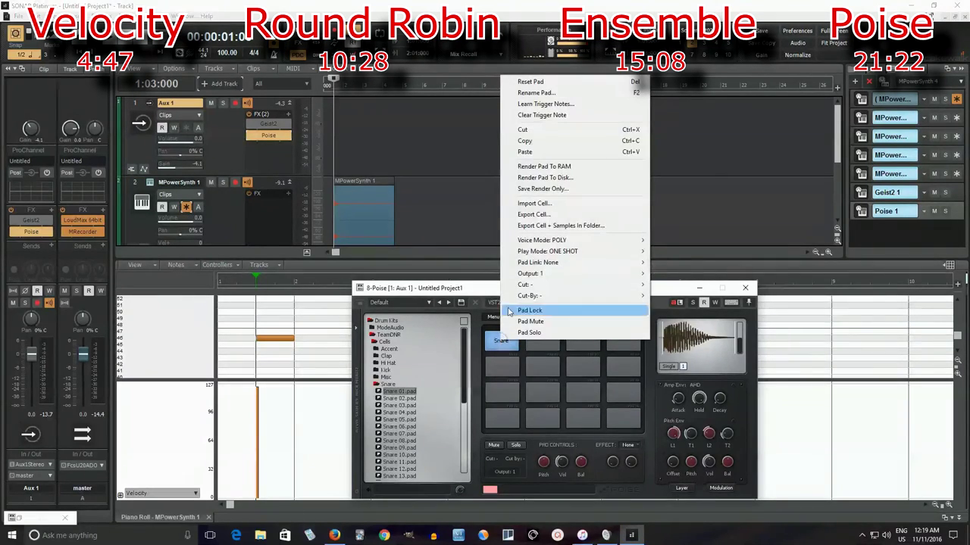
pyautogui.click(550, 82)
pyautogui.click(353, 183)
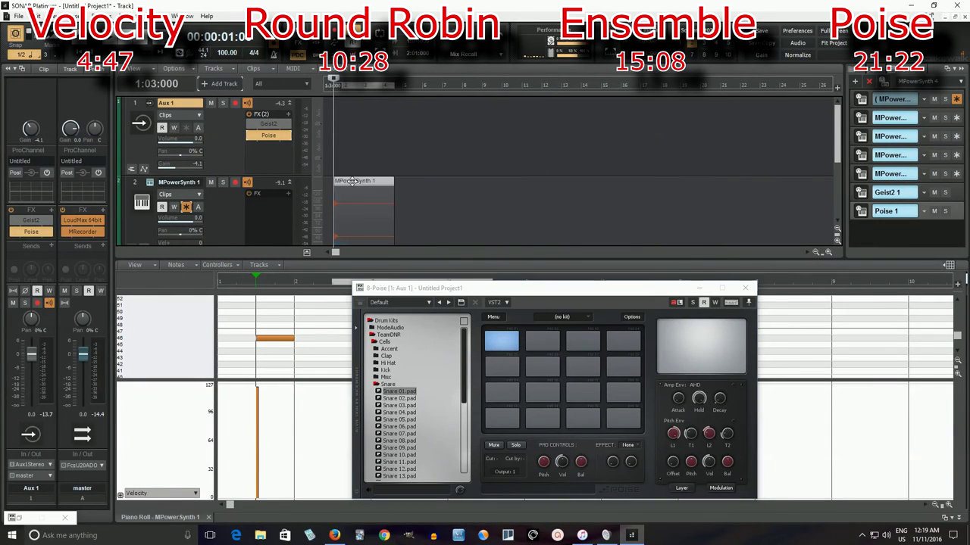
pyautogui.moveTo(502, 340); pyautogui.dragTo(502, 340)
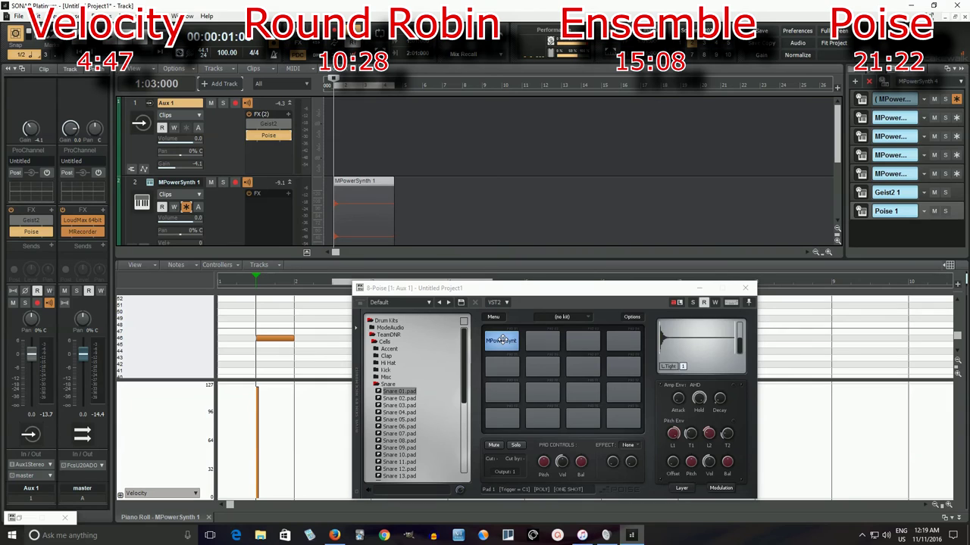
pyautogui.click(503, 340)
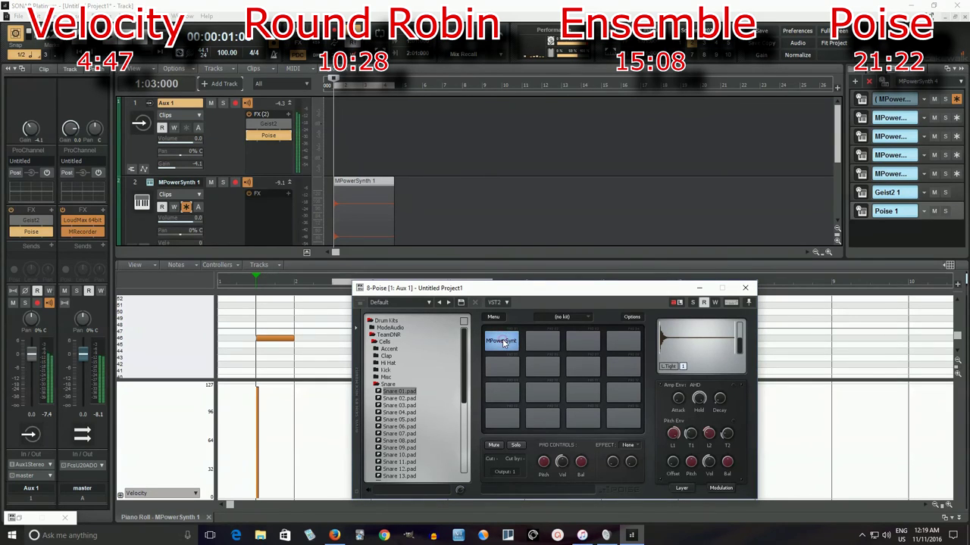
# View the pad's layer mode options, show its modulation controls, and raise the Humanise Pitch amount.
pyautogui.moveTo(511, 289); pyautogui.dragTo(493, 127)
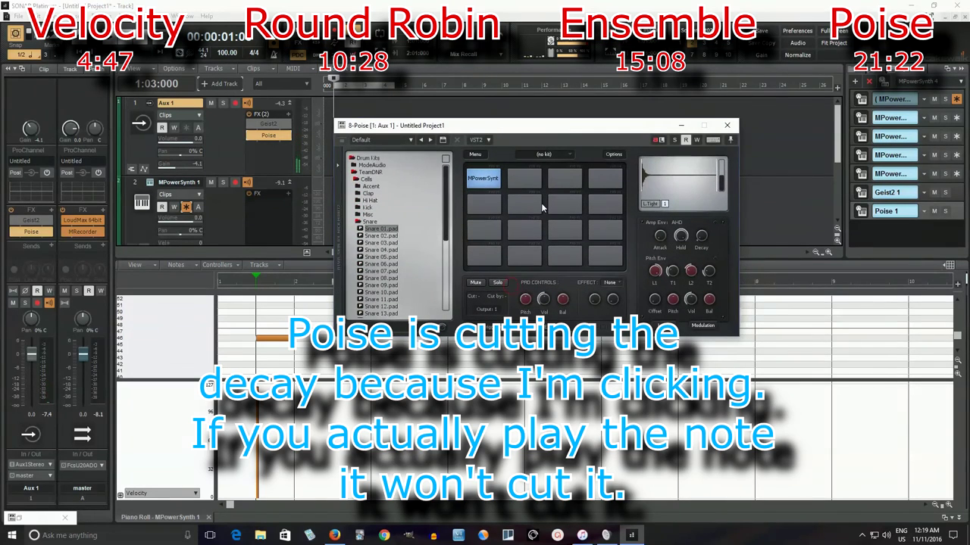
pyautogui.click(653, 204)
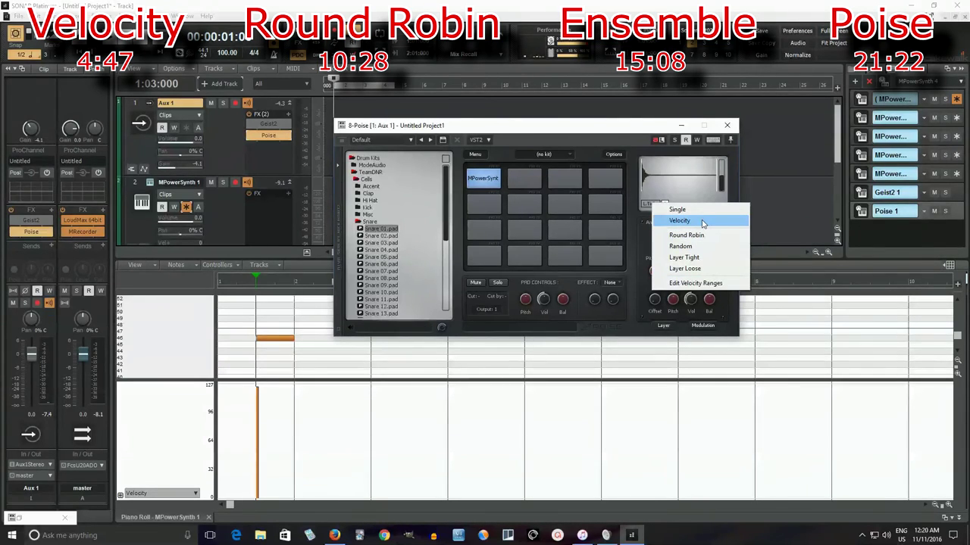
pyautogui.click(681, 241)
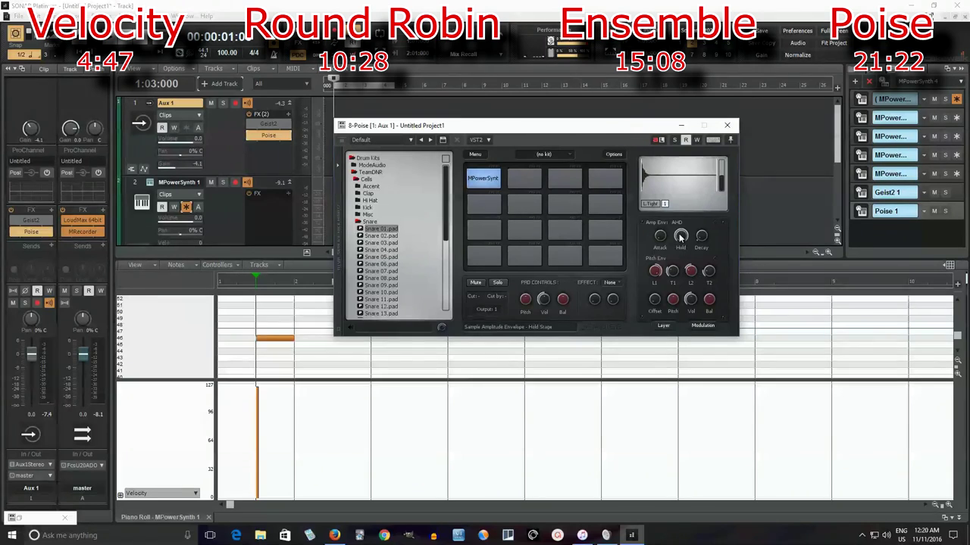
pyautogui.click(701, 326)
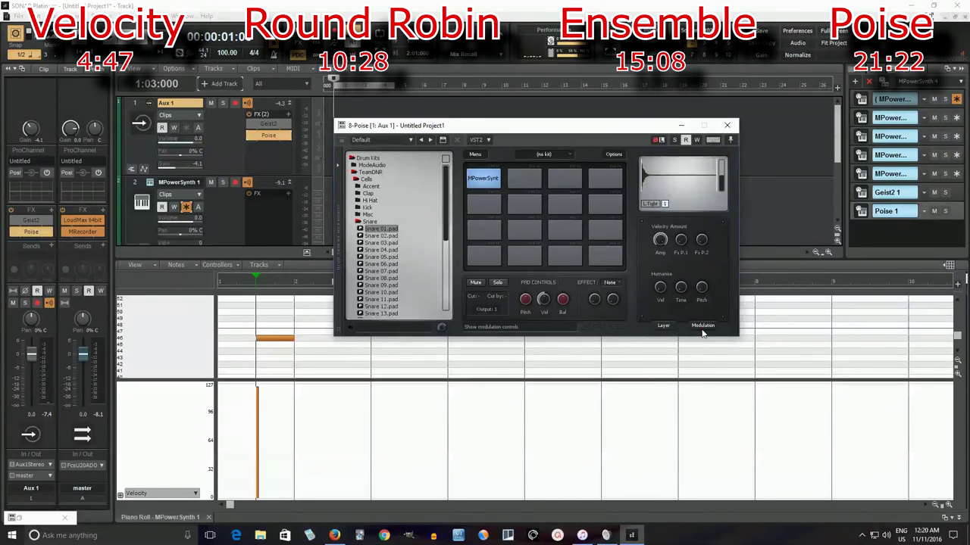
pyautogui.click(492, 185)
pyautogui.moveTo(663, 278)
pyautogui.moveTo(685, 268)
pyautogui.moveTo(700, 288); pyautogui.dragTo(698, 256)
# Audition the MPowerSynth pad repeatedly to hear the pitch humanisation.
pyautogui.click(483, 178)
pyautogui.click(484, 179)
pyautogui.click(484, 180)
pyautogui.click(483, 179)
pyautogui.click(482, 180)
pyautogui.click(482, 180)
pyautogui.click(483, 179)
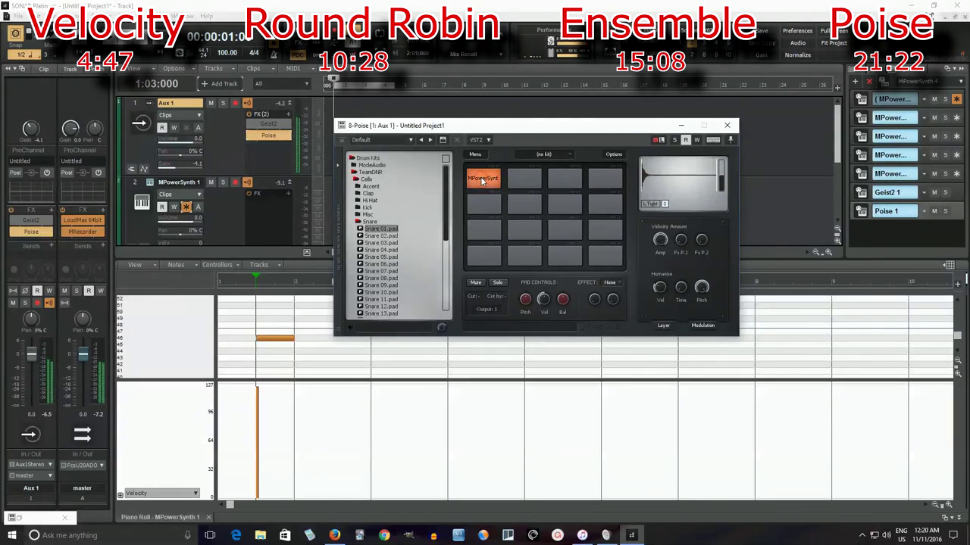
pyautogui.click(483, 180)
pyautogui.click(482, 179)
pyautogui.click(483, 179)
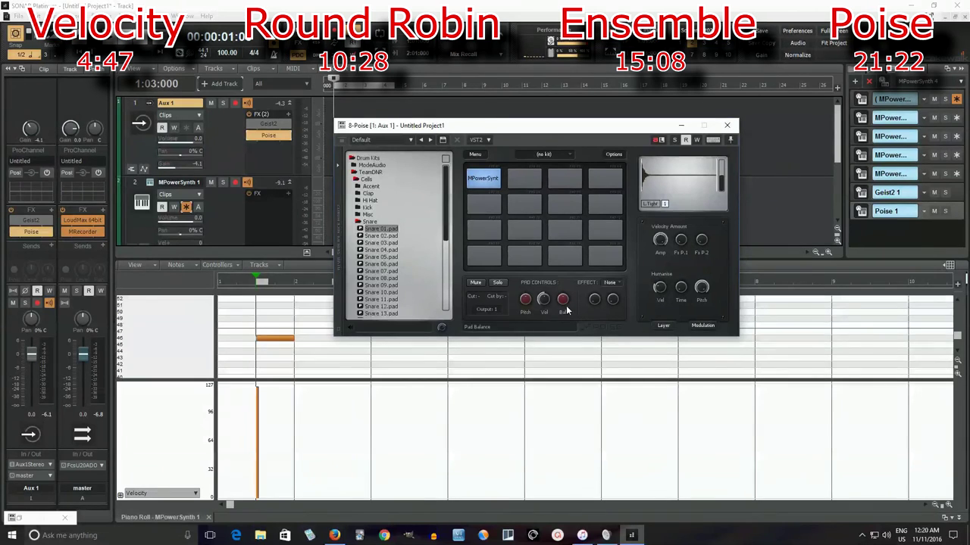
# Set the pad's effect to the Lp12 filter and close Poise.
pyautogui.click(611, 283)
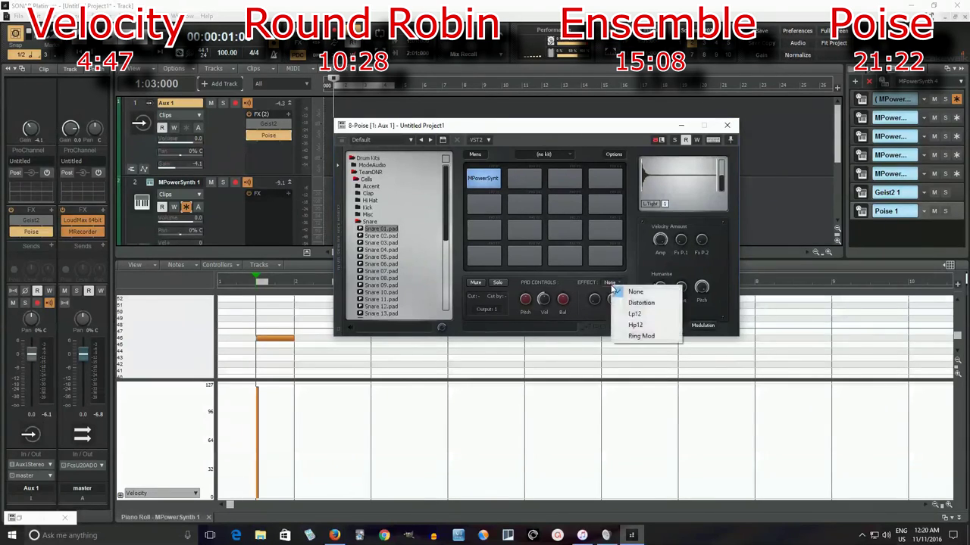
pyautogui.click(637, 313)
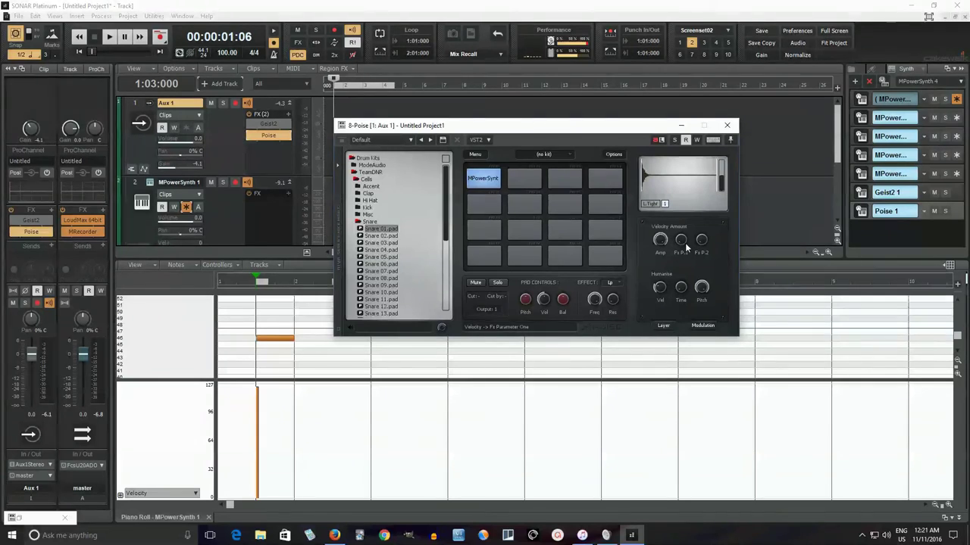
pyautogui.click(729, 125)
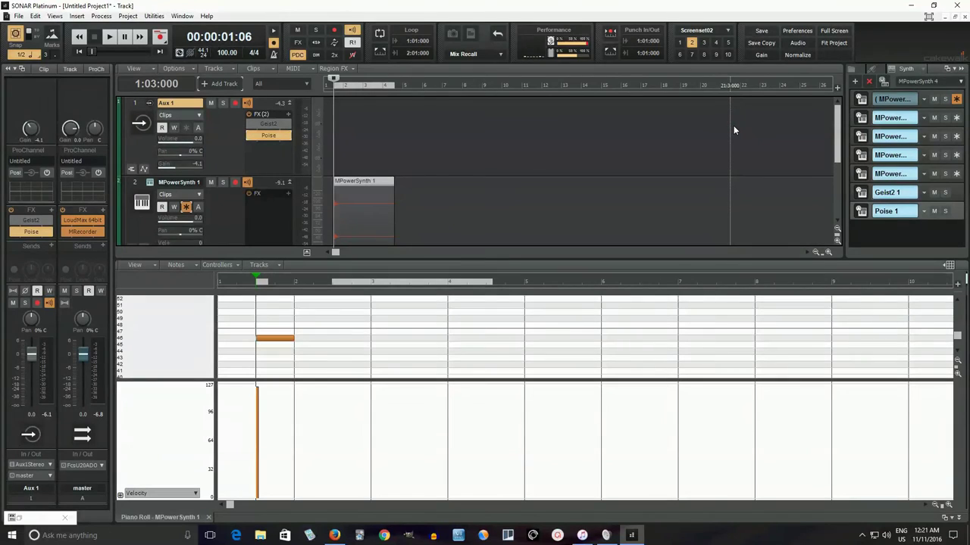